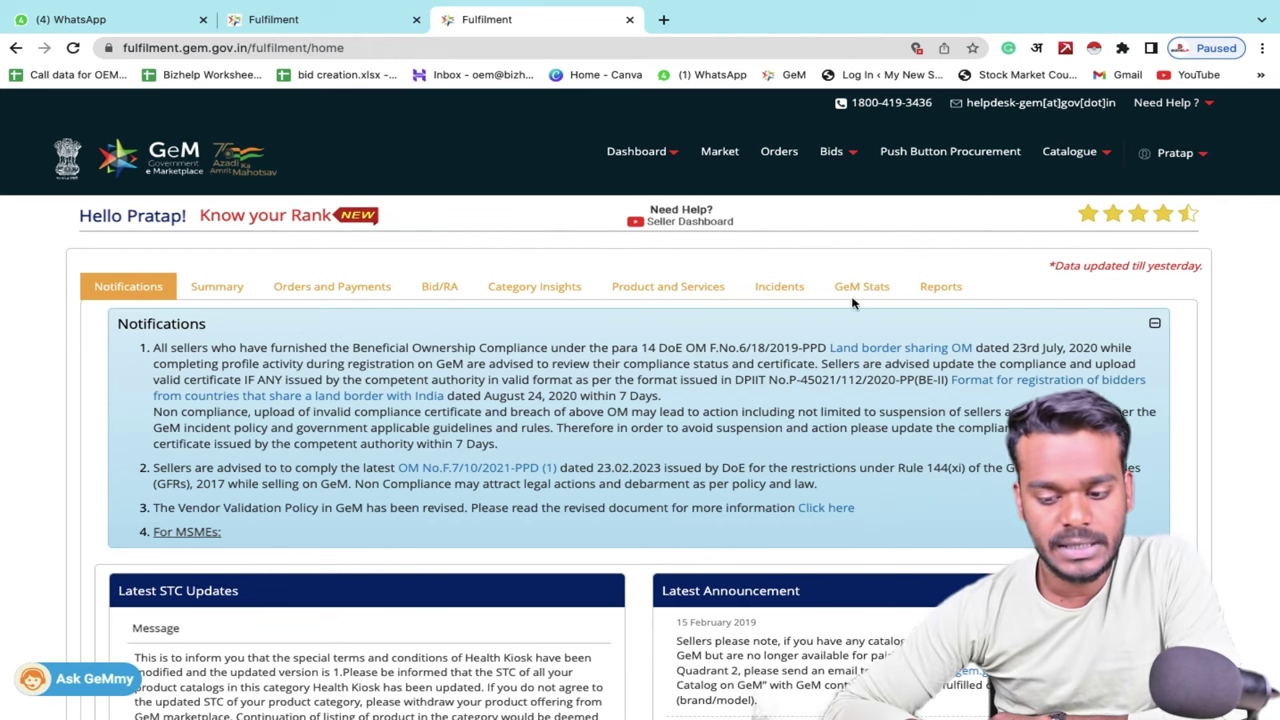
- Open the seller's list of bids to reach the ongoing bid listing and its filters
mouse_move(828, 151)
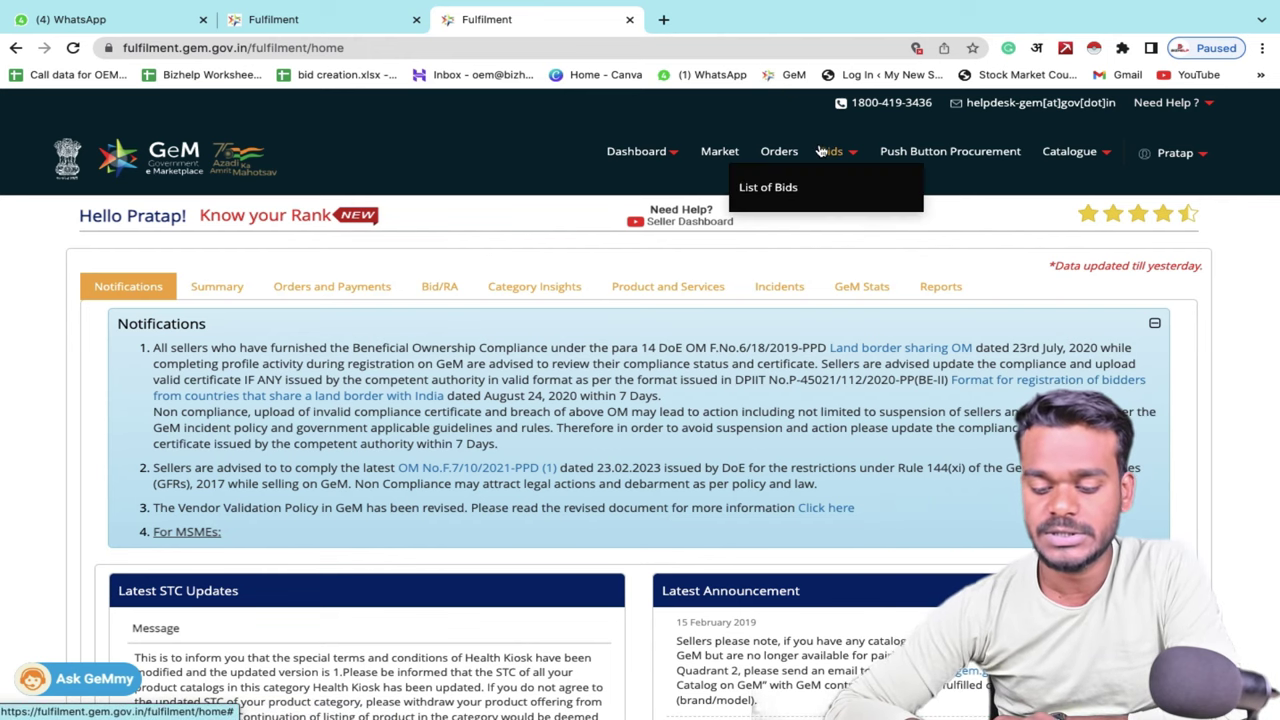
left_click(823, 203)
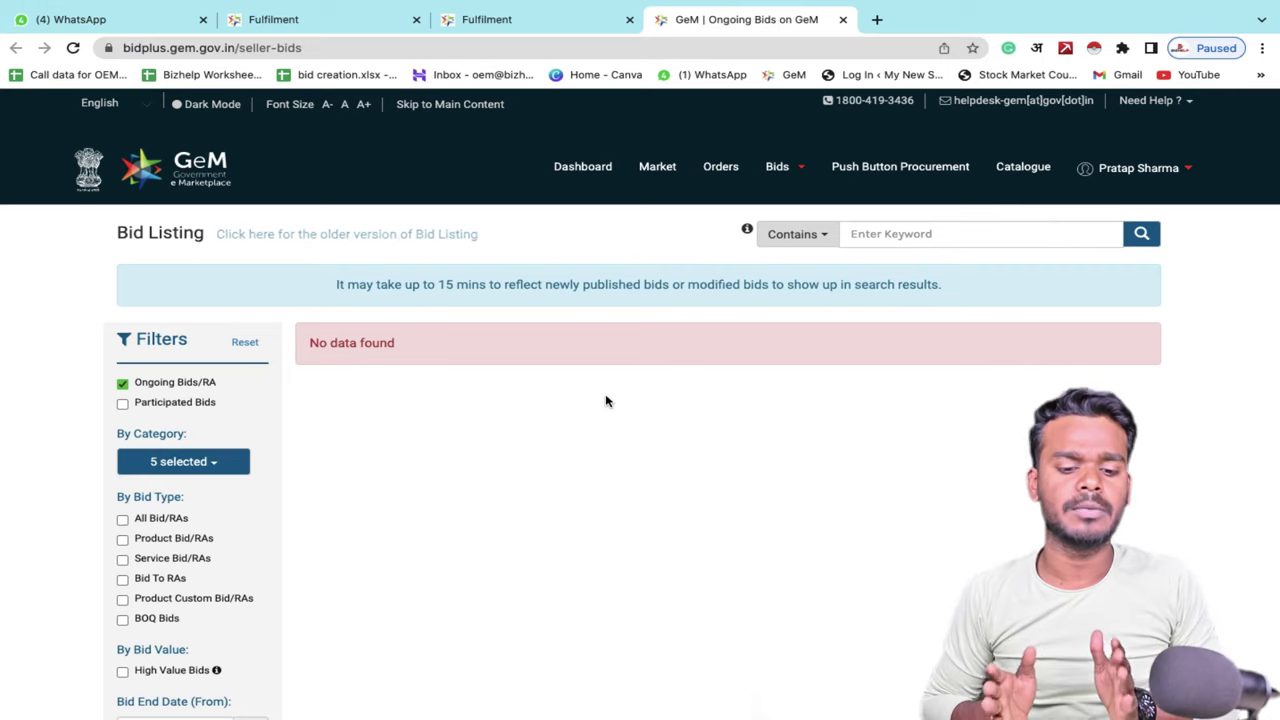
scroll(605, 401, "down", 3)
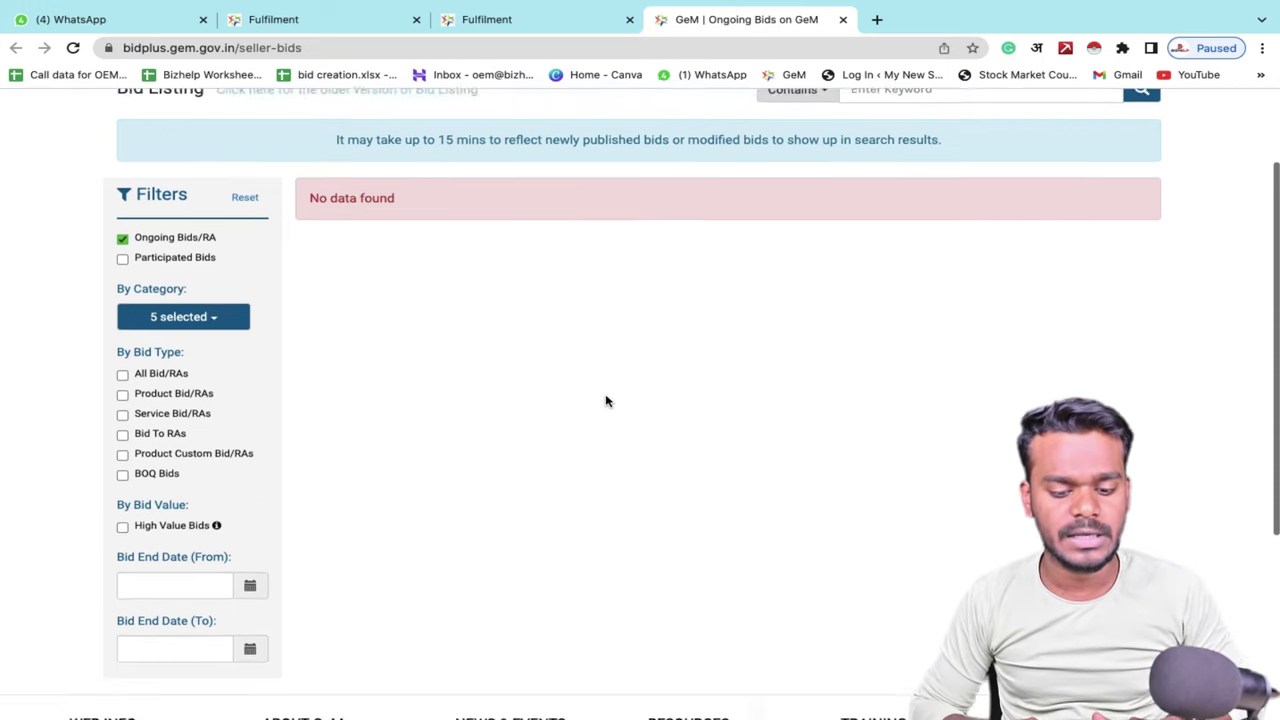
scroll(605, 401, "up", 1)
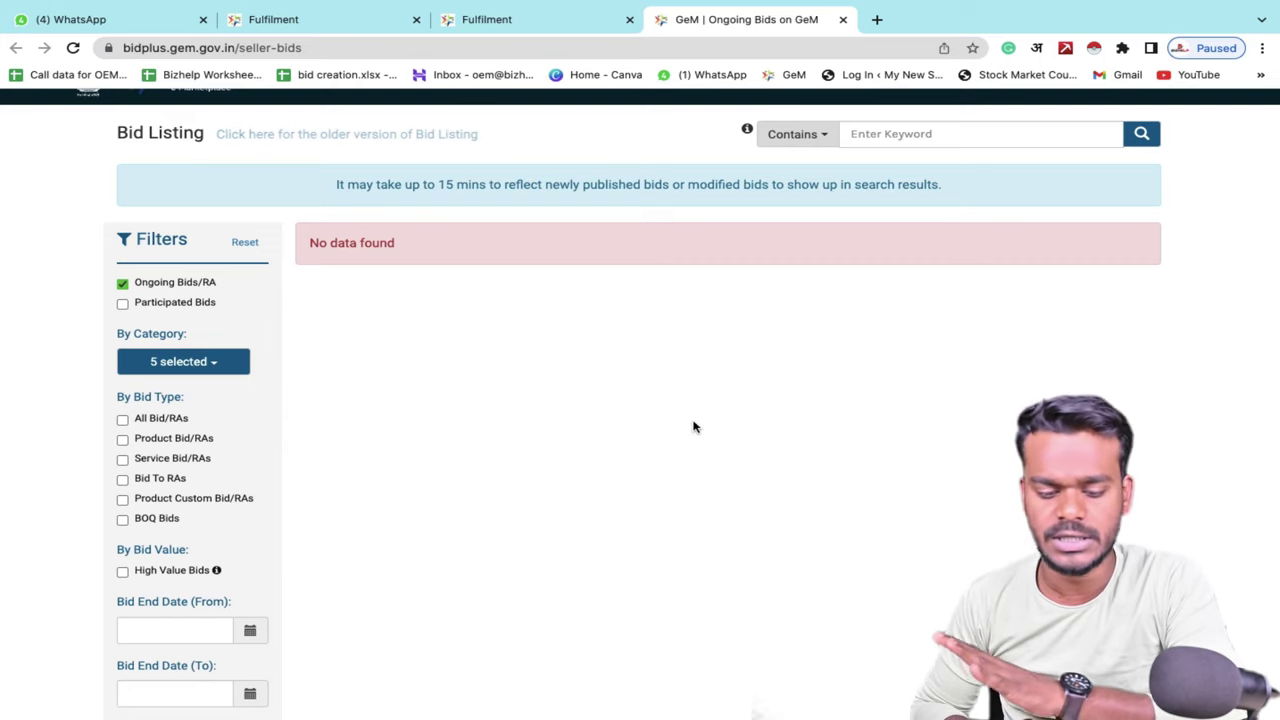
- Clear the five preselected categories from the bid filter, from Banner For Polio Immunization to School Sweaters
left_click(200, 370)
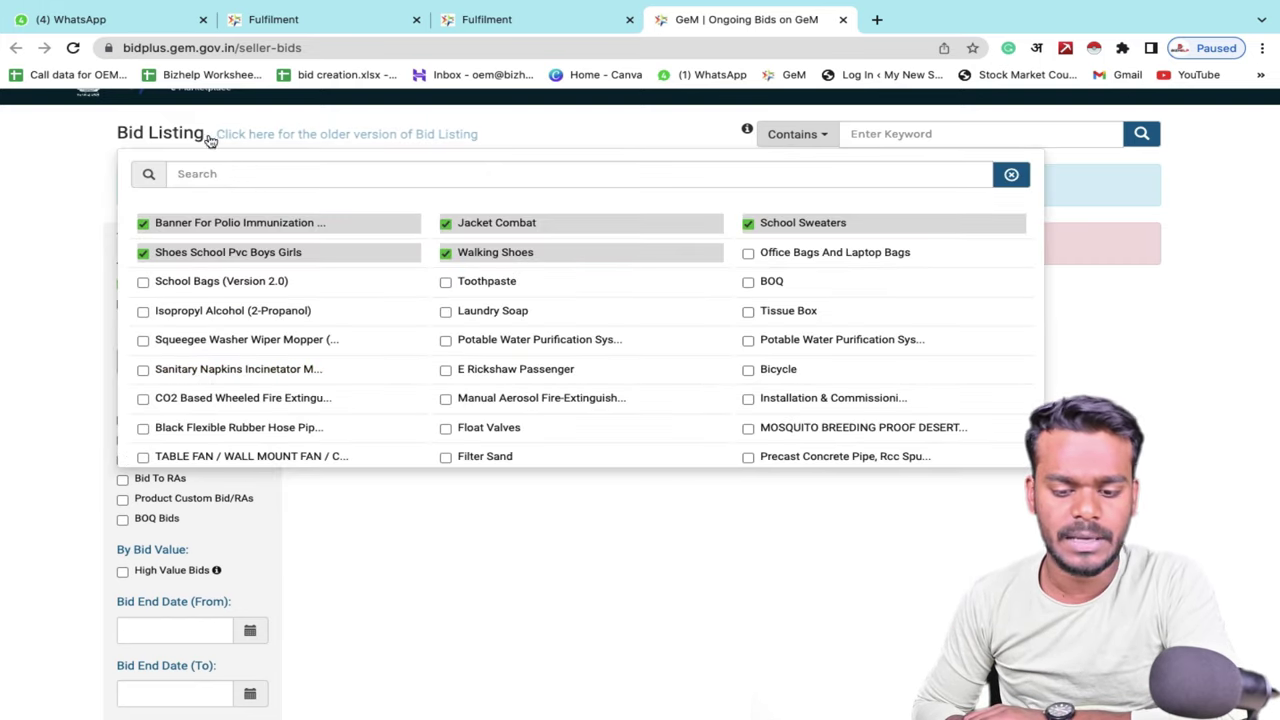
left_click(345, 226)
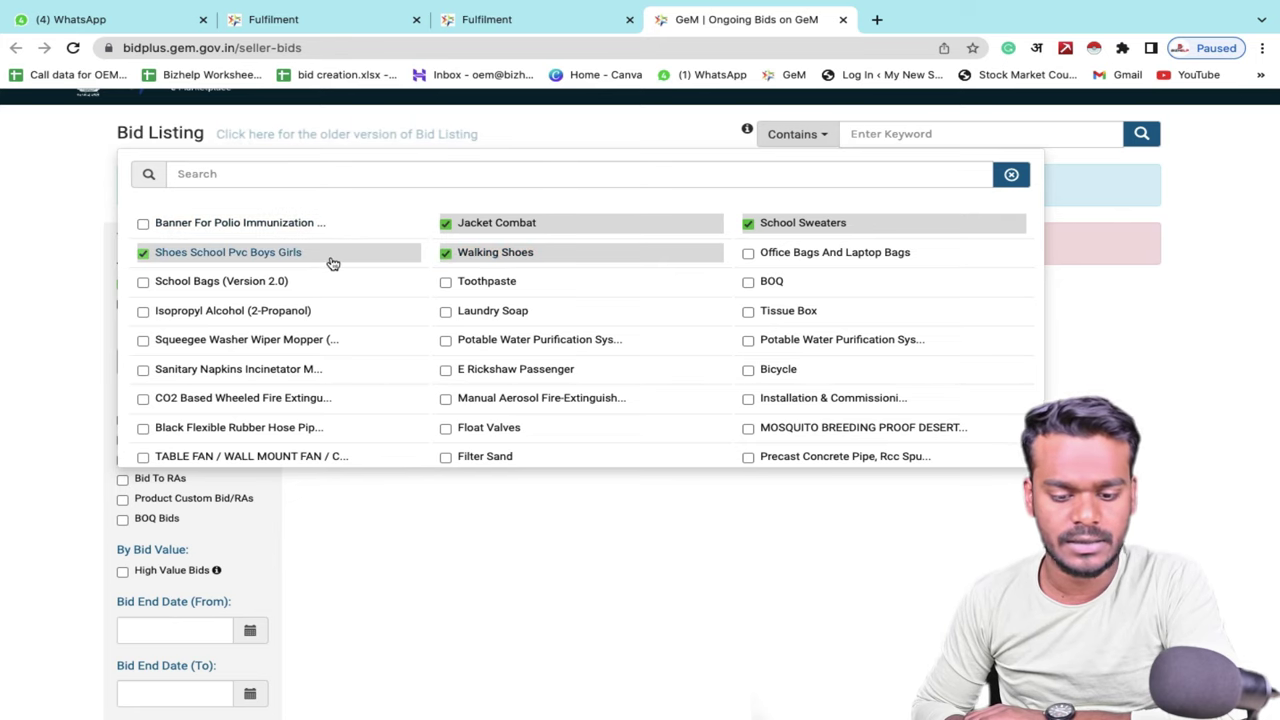
left_click(330, 254)
left_click(531, 258)
left_click(586, 222)
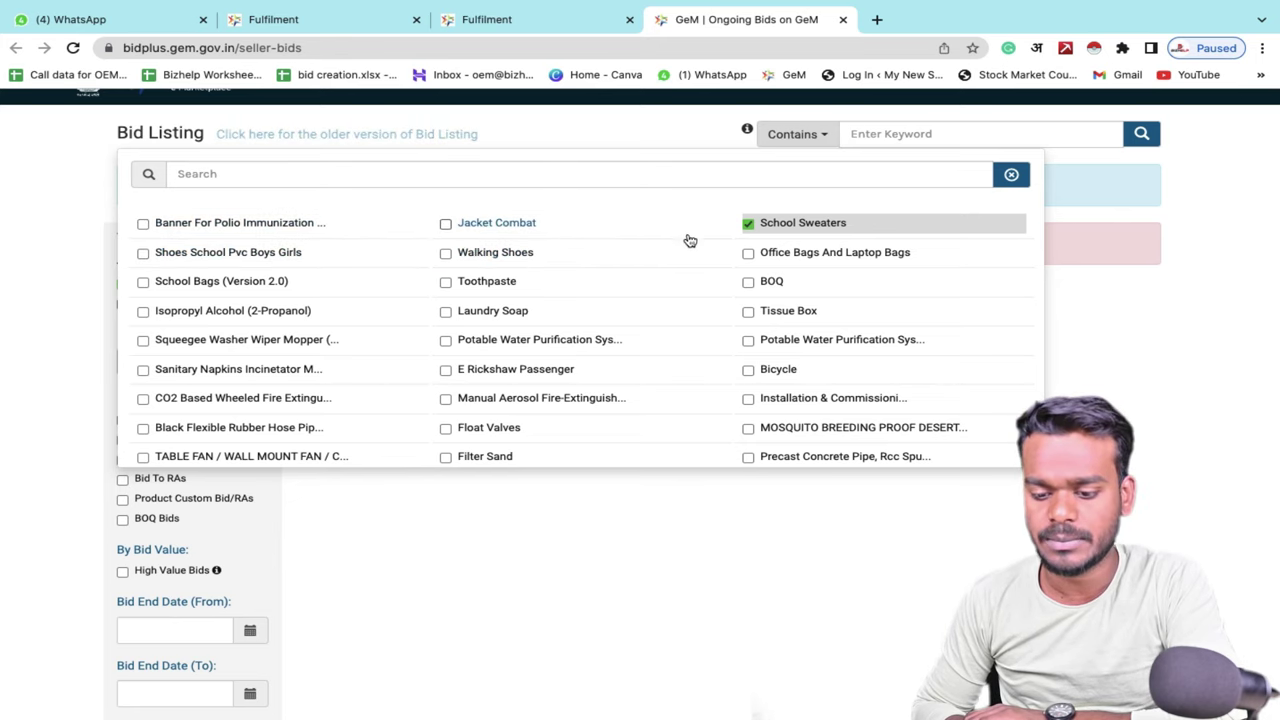
left_click(790, 230)
- Filter the bids by the categories Class Room Desking And Seating, Sofa Set Tubular Steel and Plastic Moulded Chair
scroll(586, 374, "down", 6)
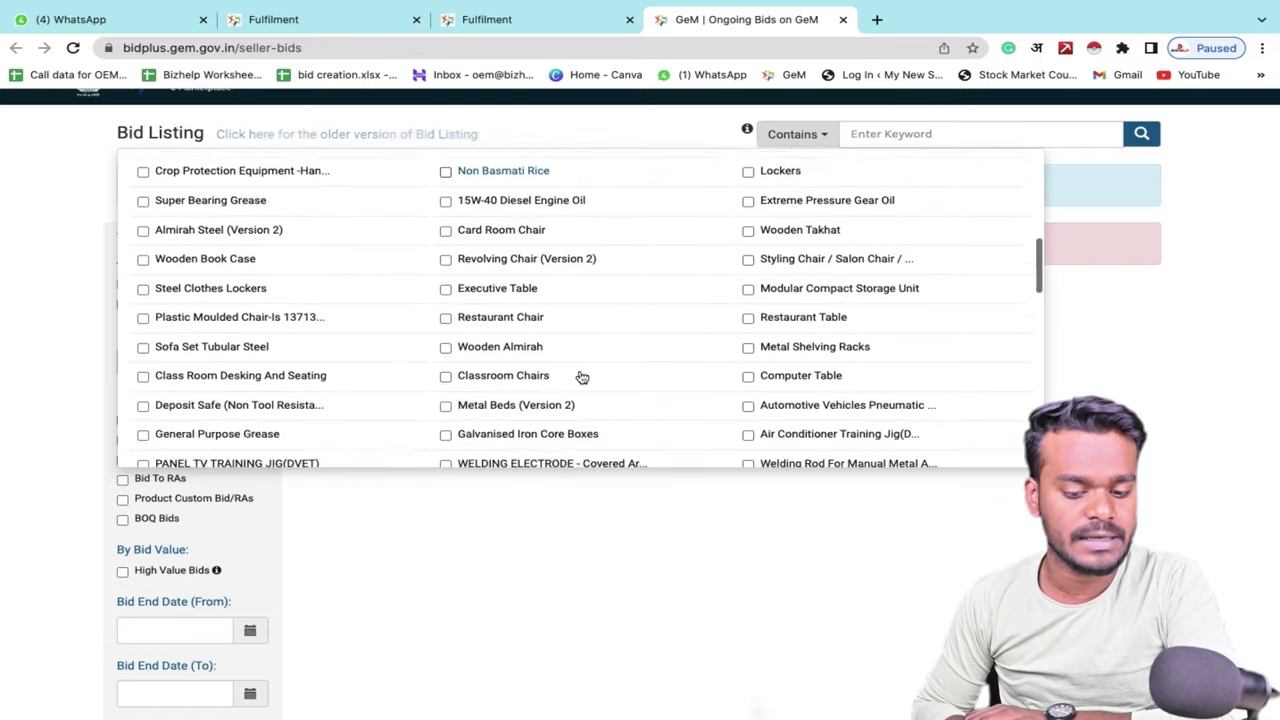
scroll(582, 376, "up", 1)
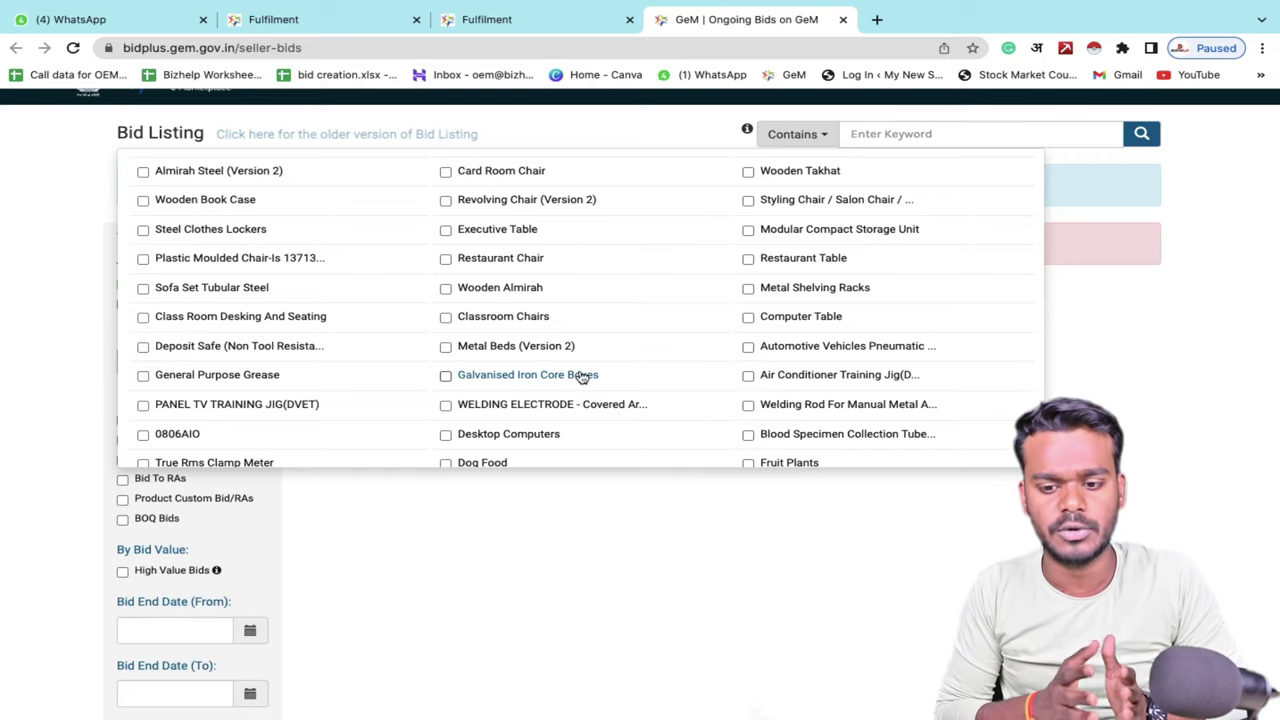
scroll(582, 376, "down", 2)
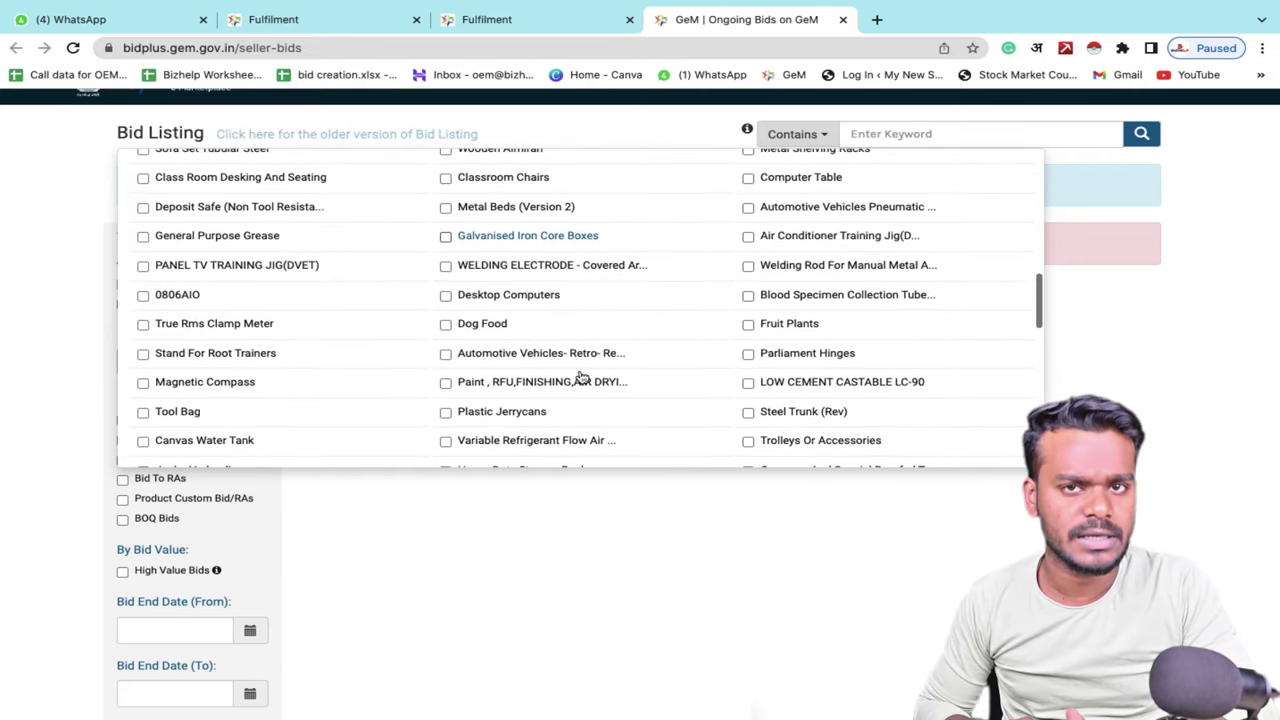
scroll(582, 376, "up", 1)
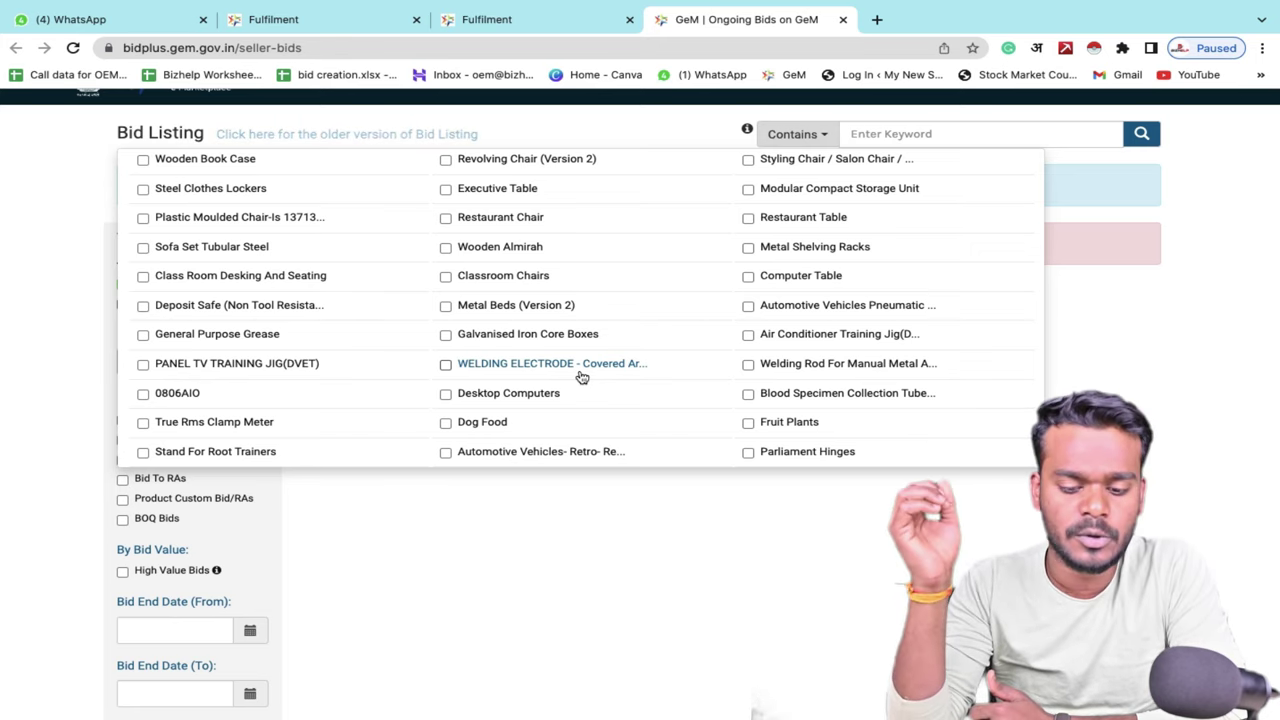
scroll(581, 377, "up", 2)
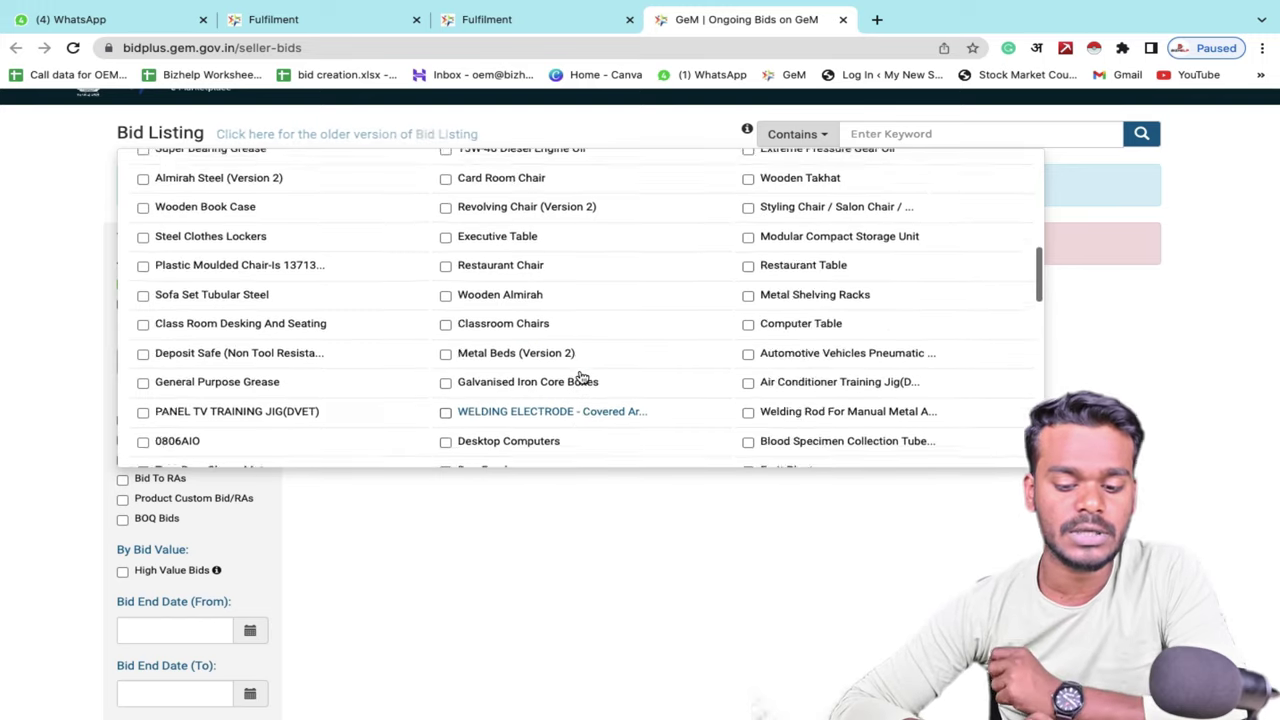
scroll(149, 387, "down", 3)
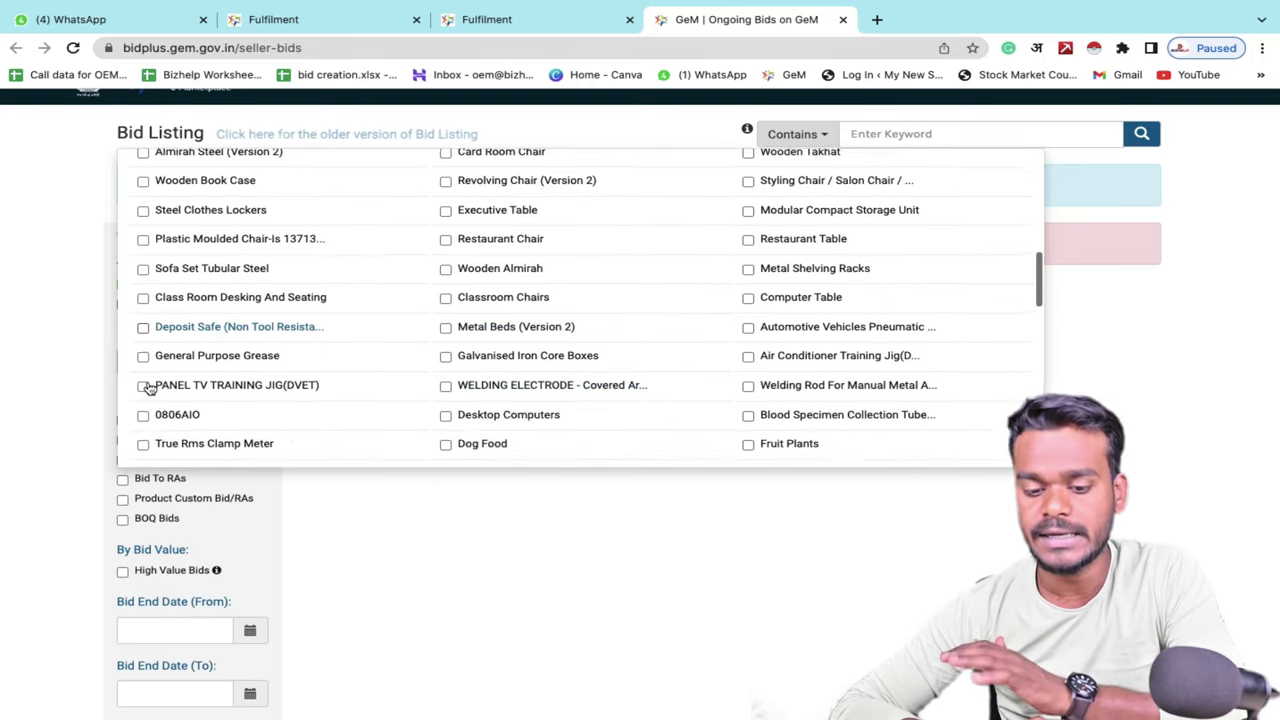
scroll(149, 388, "up", 2)
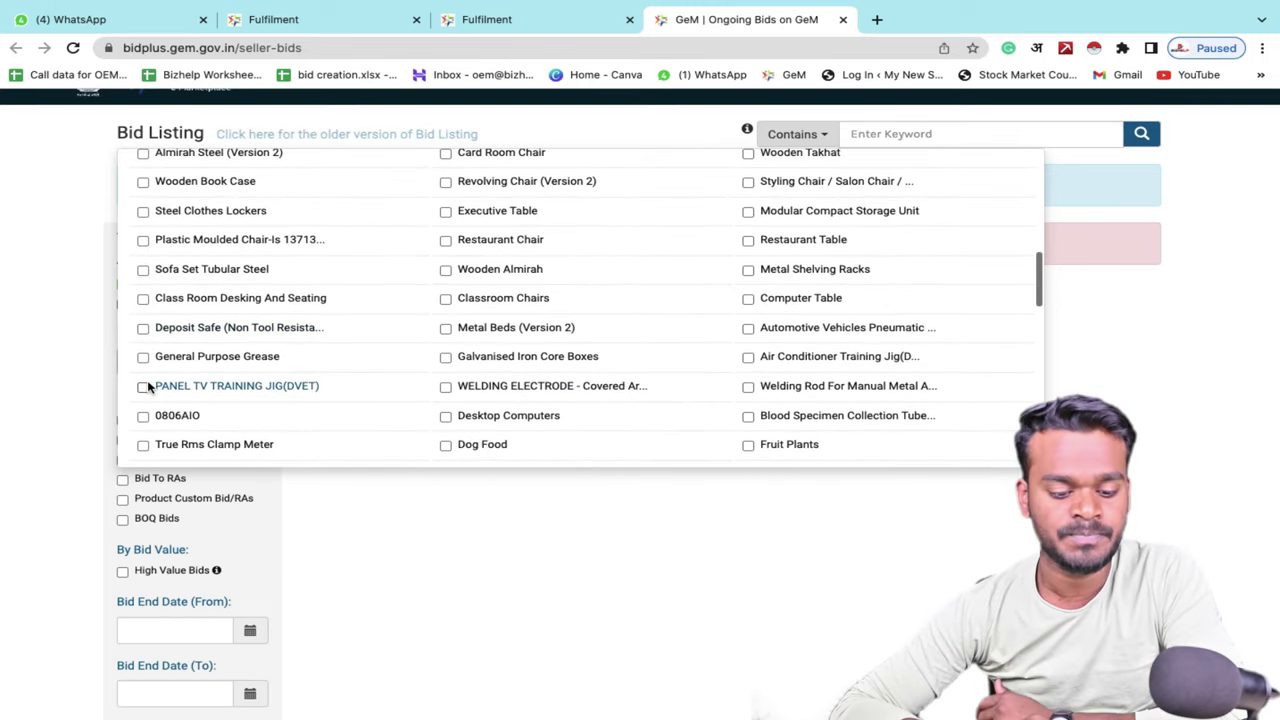
left_click(190, 299)
left_click(200, 270)
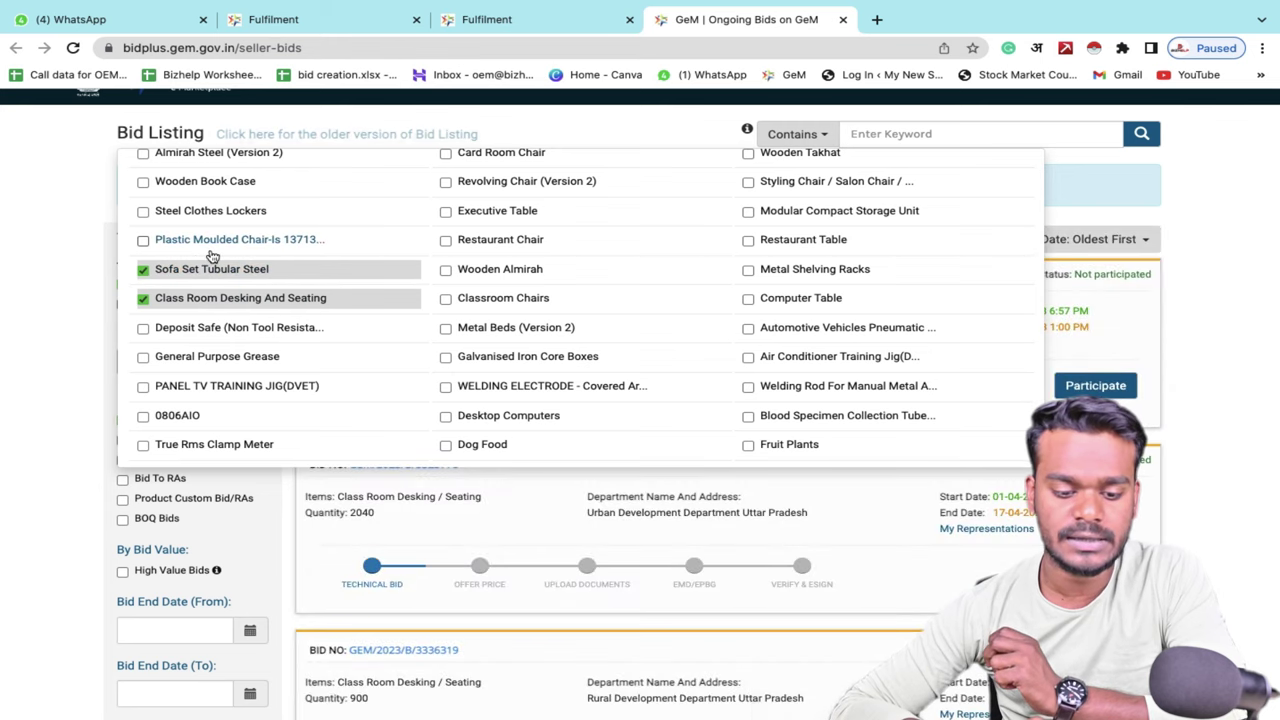
left_click(212, 240)
- Add Wooden Almirah, Classroom Chairs, Restaurant Chair, Restaurant Table and Metal Shelving Racks to the category filter
left_click(530, 274)
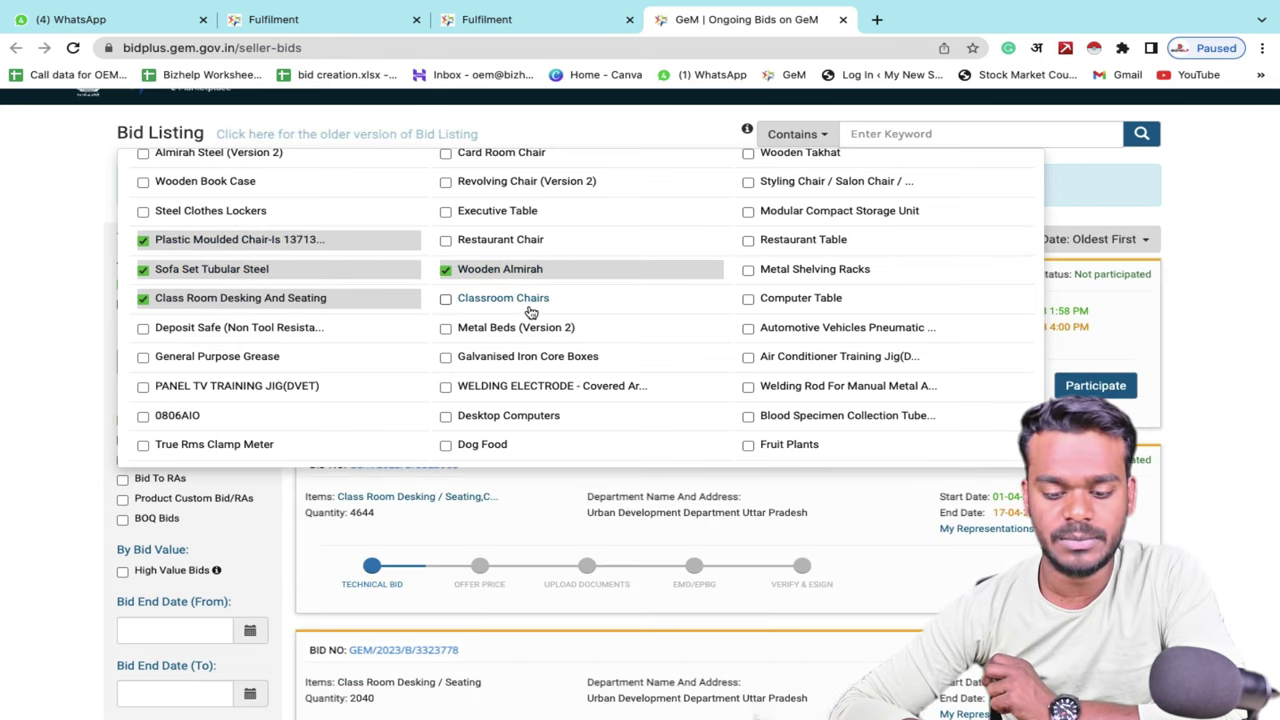
left_click(530, 305)
left_click(528, 244)
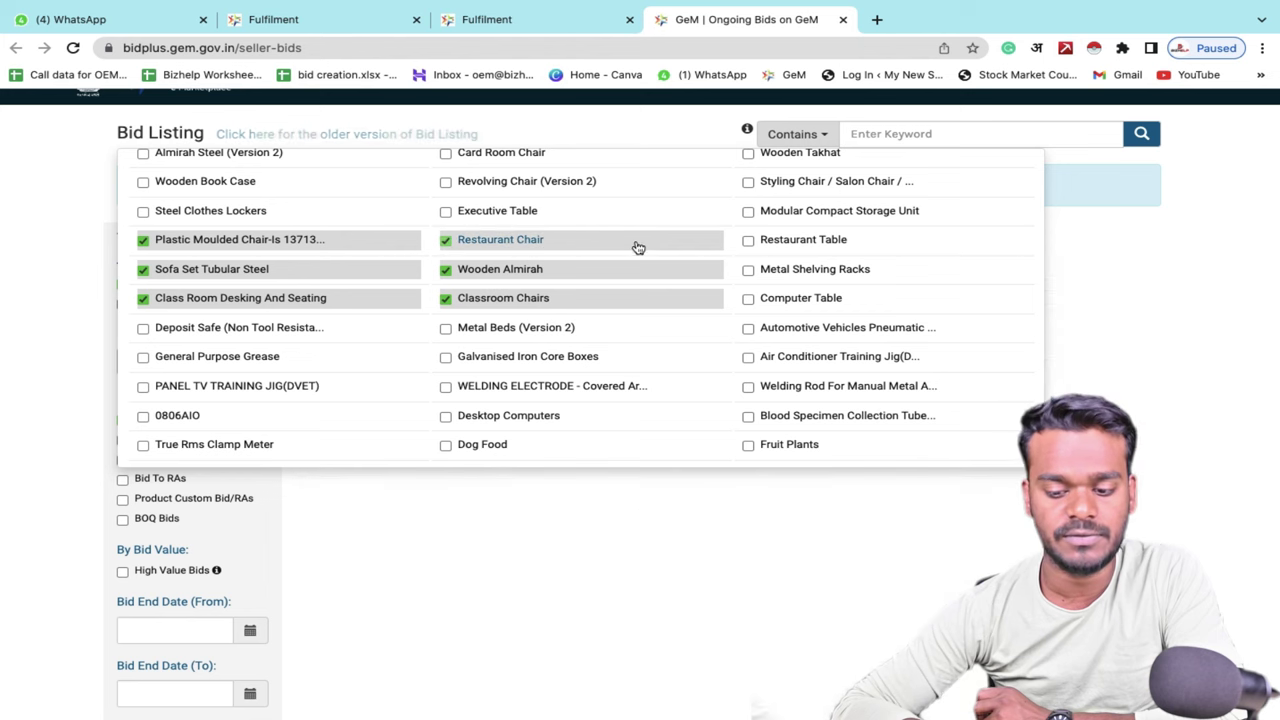
left_click(797, 248)
left_click(798, 282)
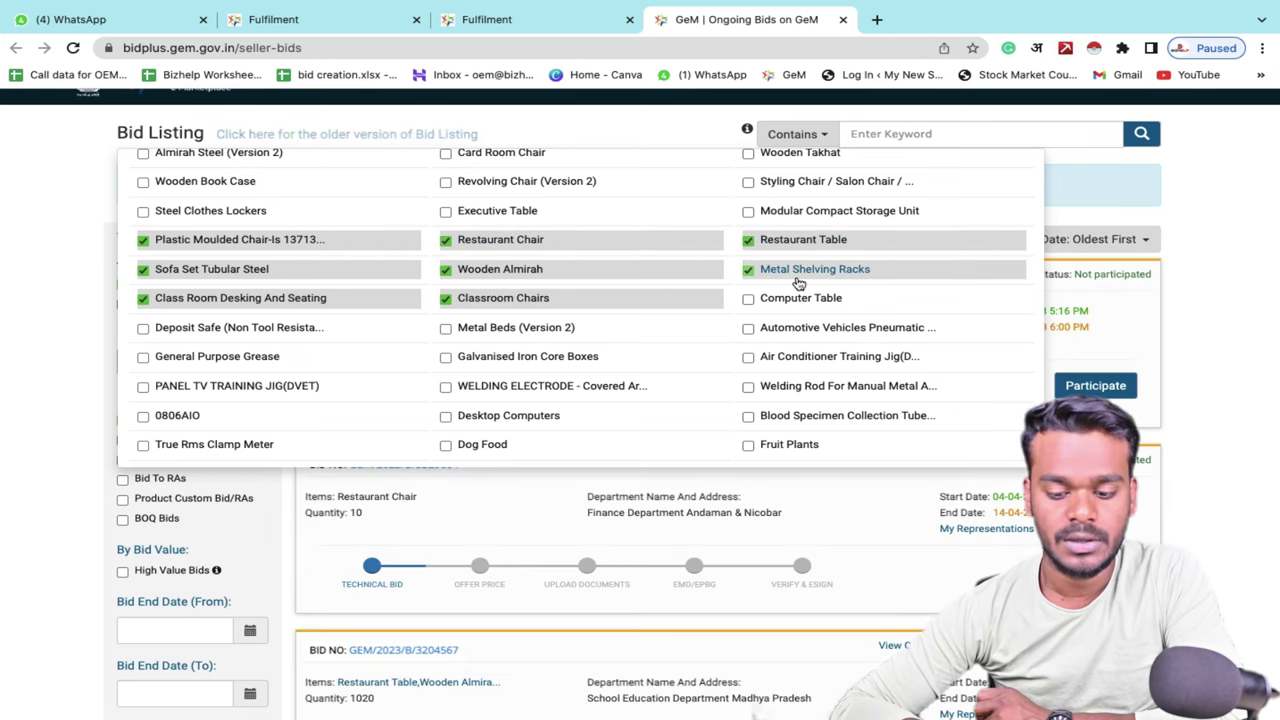
- Add the BOQ category to the bid filter
scroll(603, 283, "up", 1)
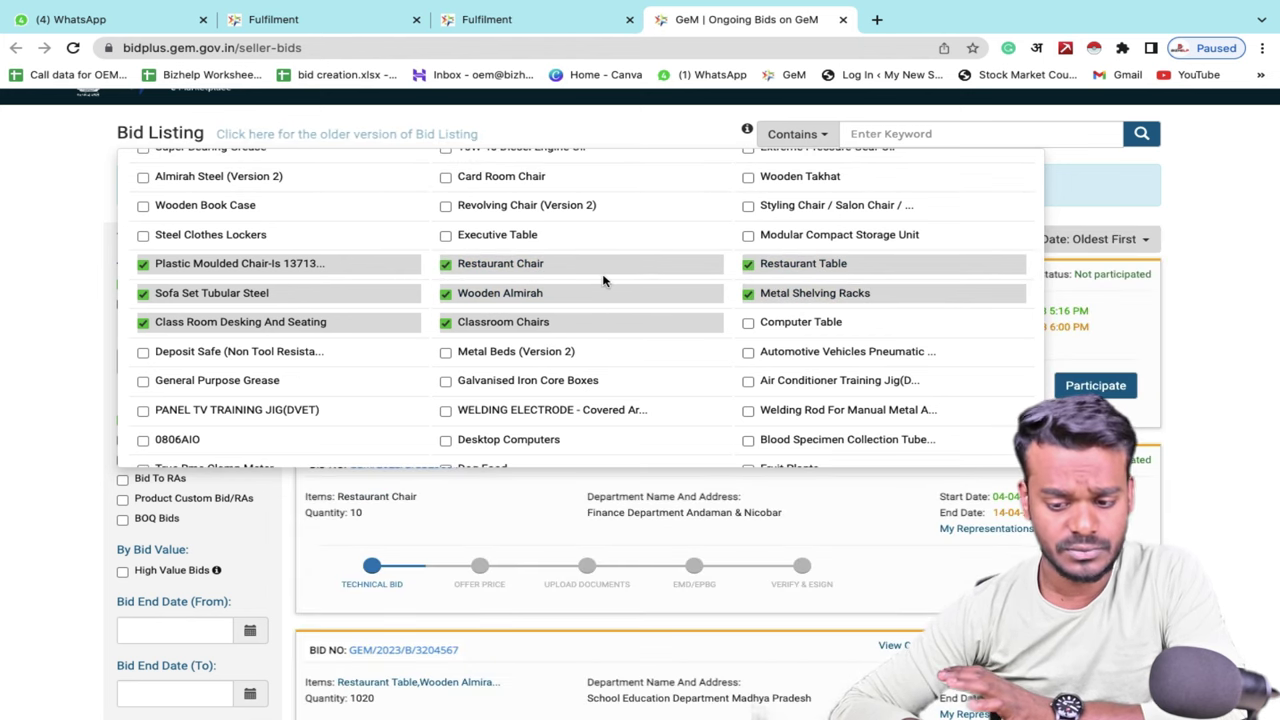
scroll(603, 281, "up", 8)
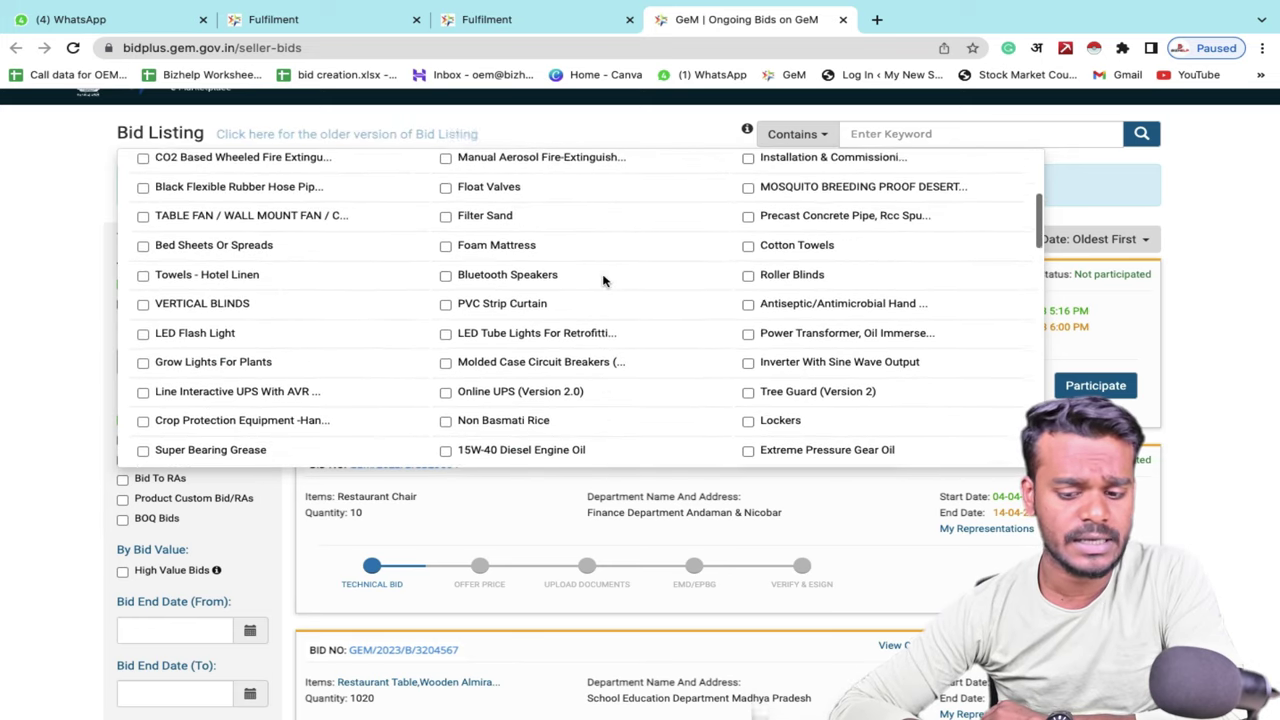
scroll(603, 281, "up", 5)
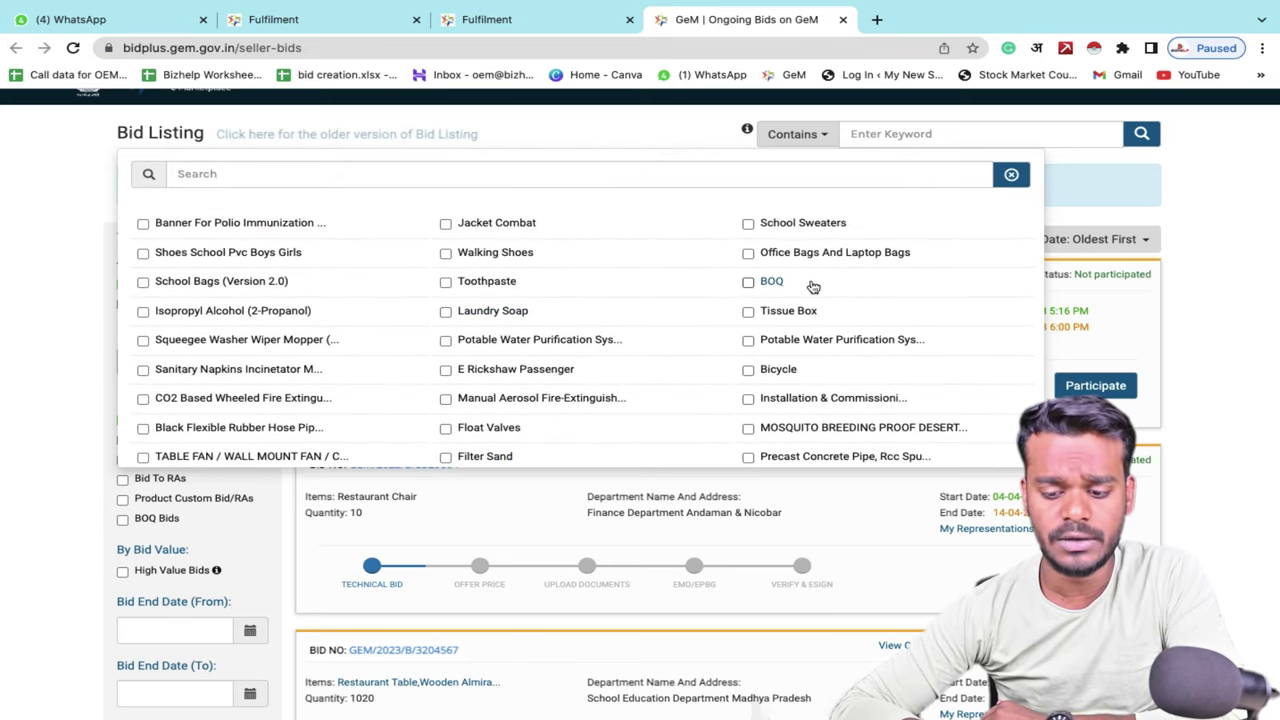
left_click(786, 284)
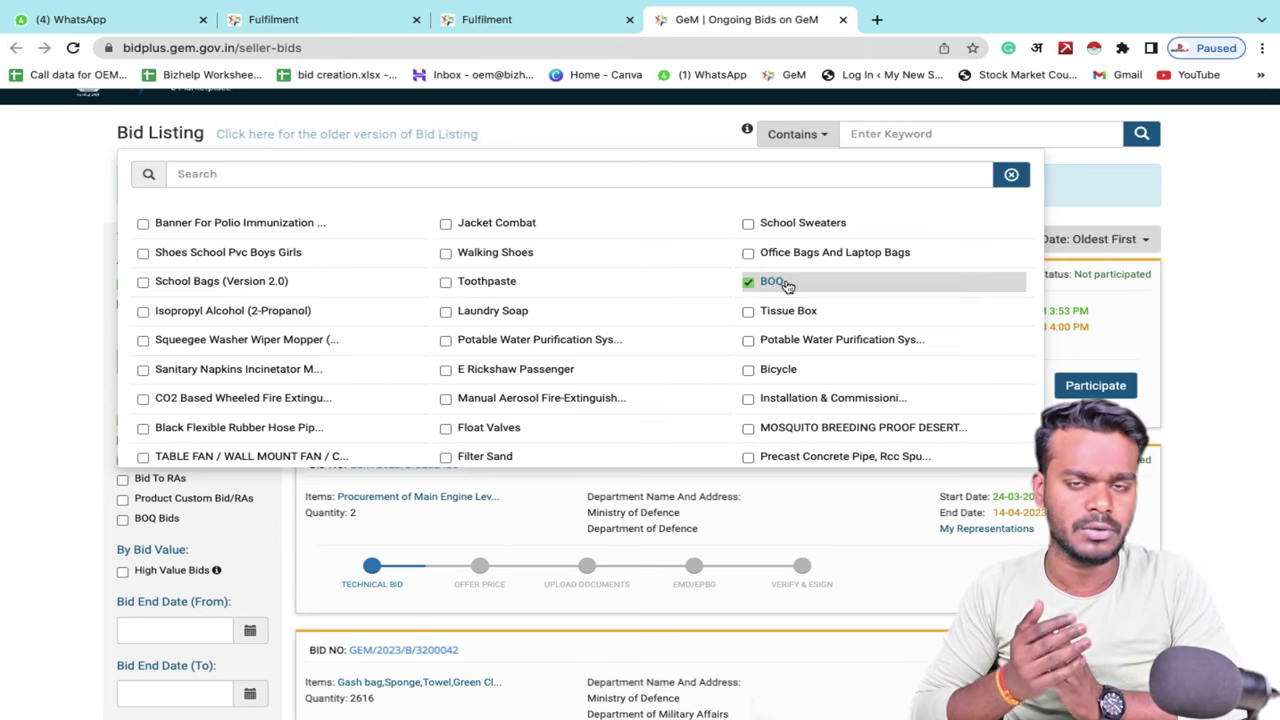
- Look through the bids listed with BOQ included and check the total number of records
scroll(449, 449, "down", 1)
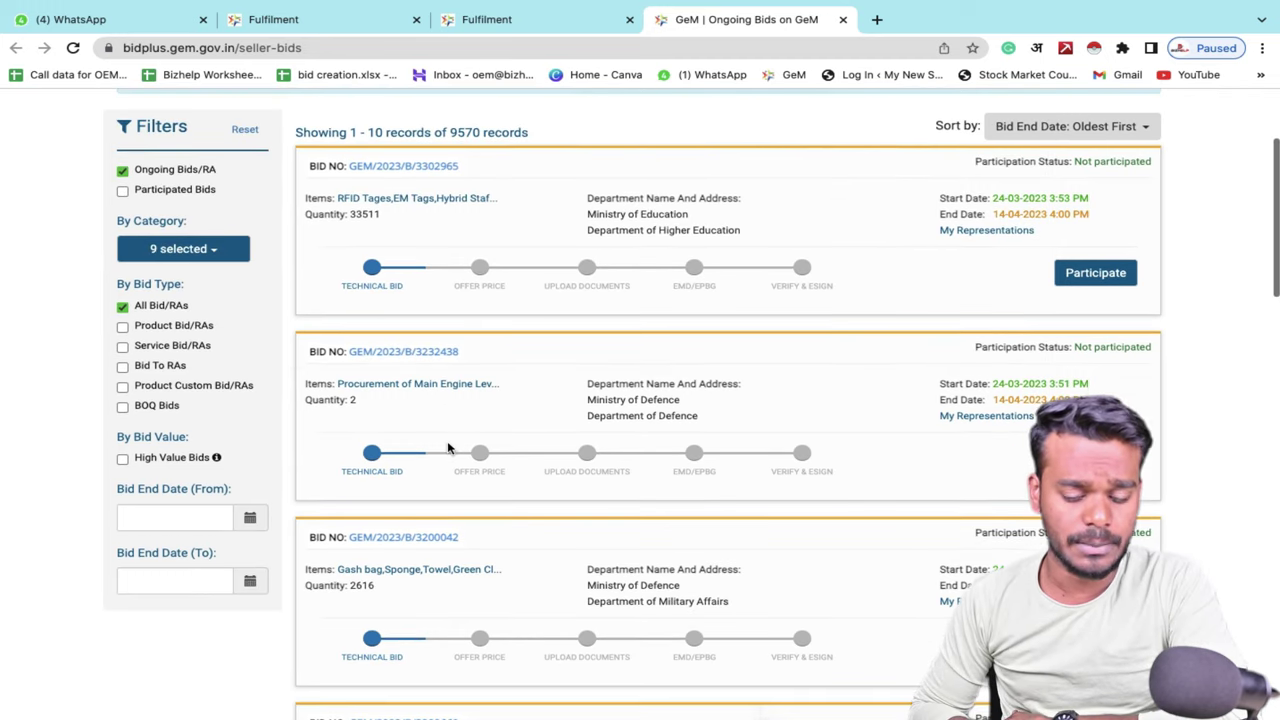
scroll(449, 449, "down", 10)
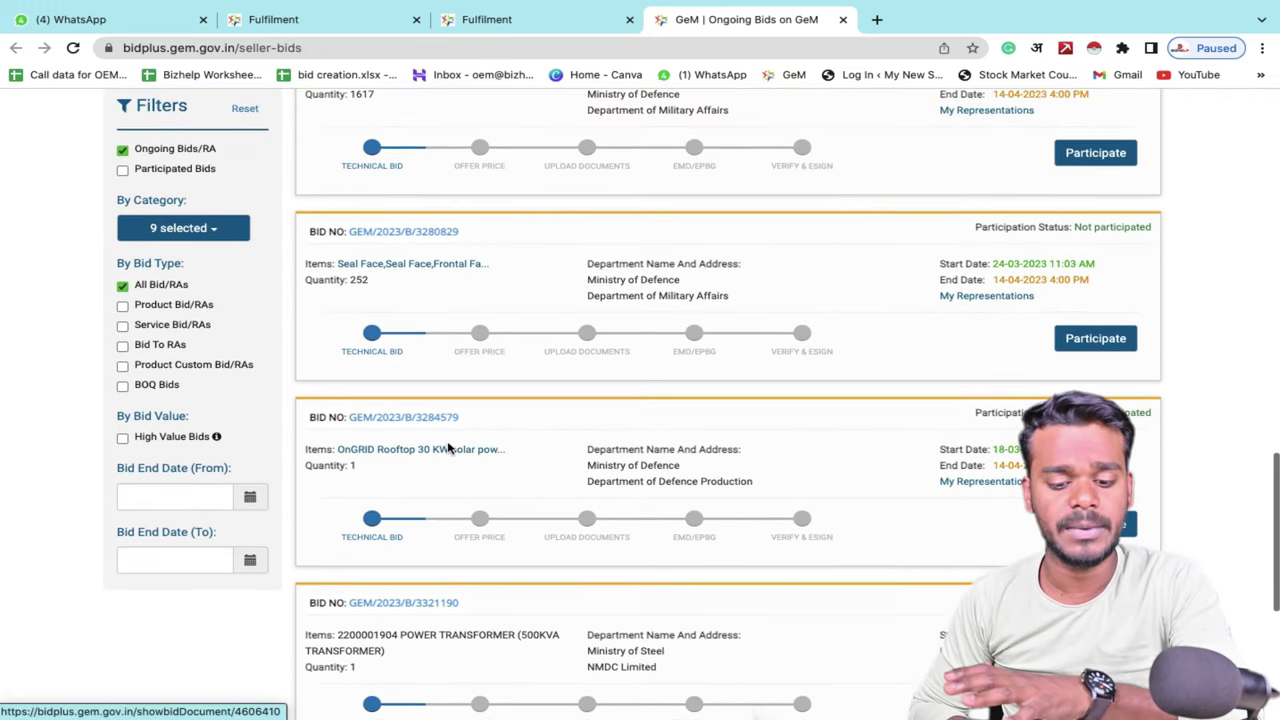
scroll(449, 449, "down", 1)
scroll(449, 449, "up", 10)
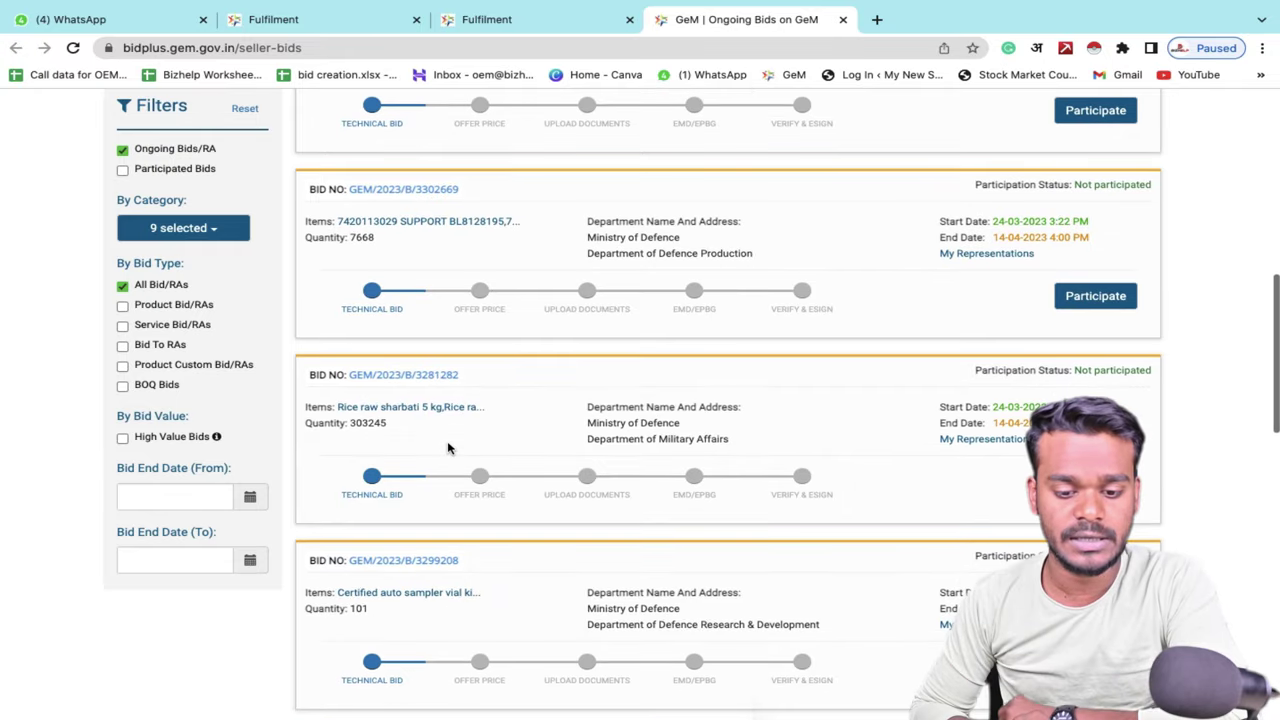
scroll(449, 449, "up", 3)
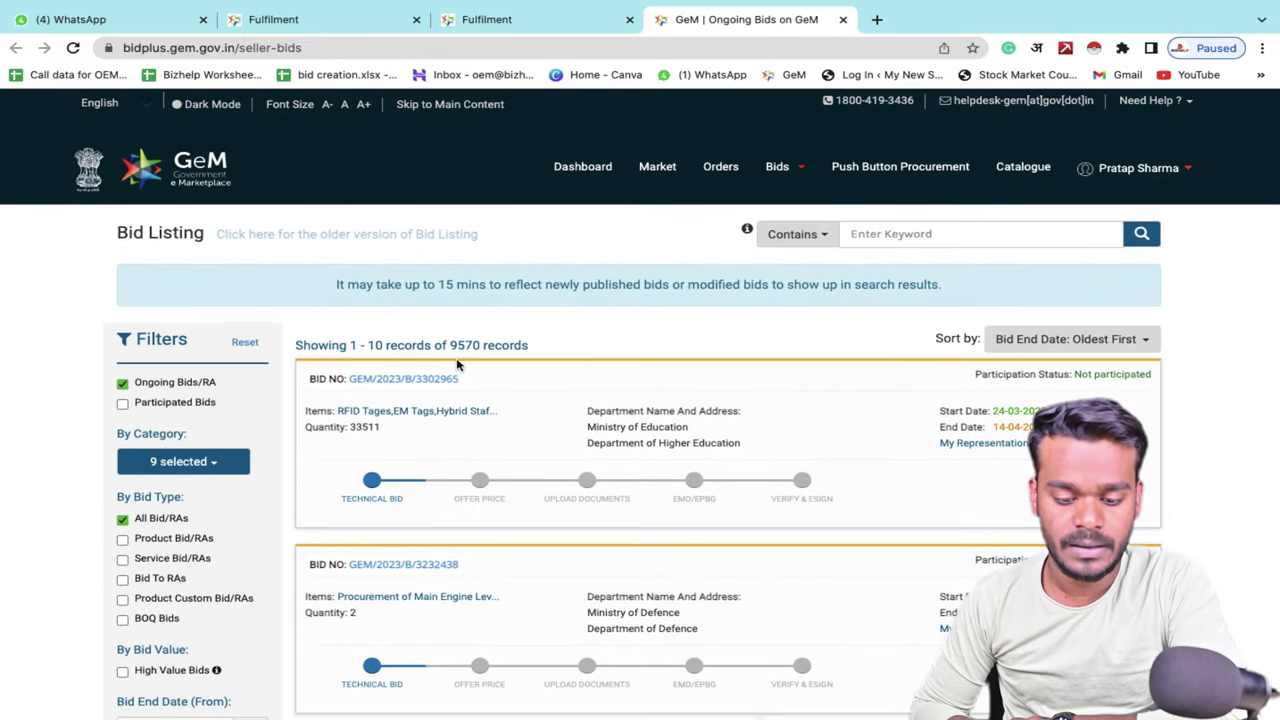
left_click_drag(485, 349, 449, 349)
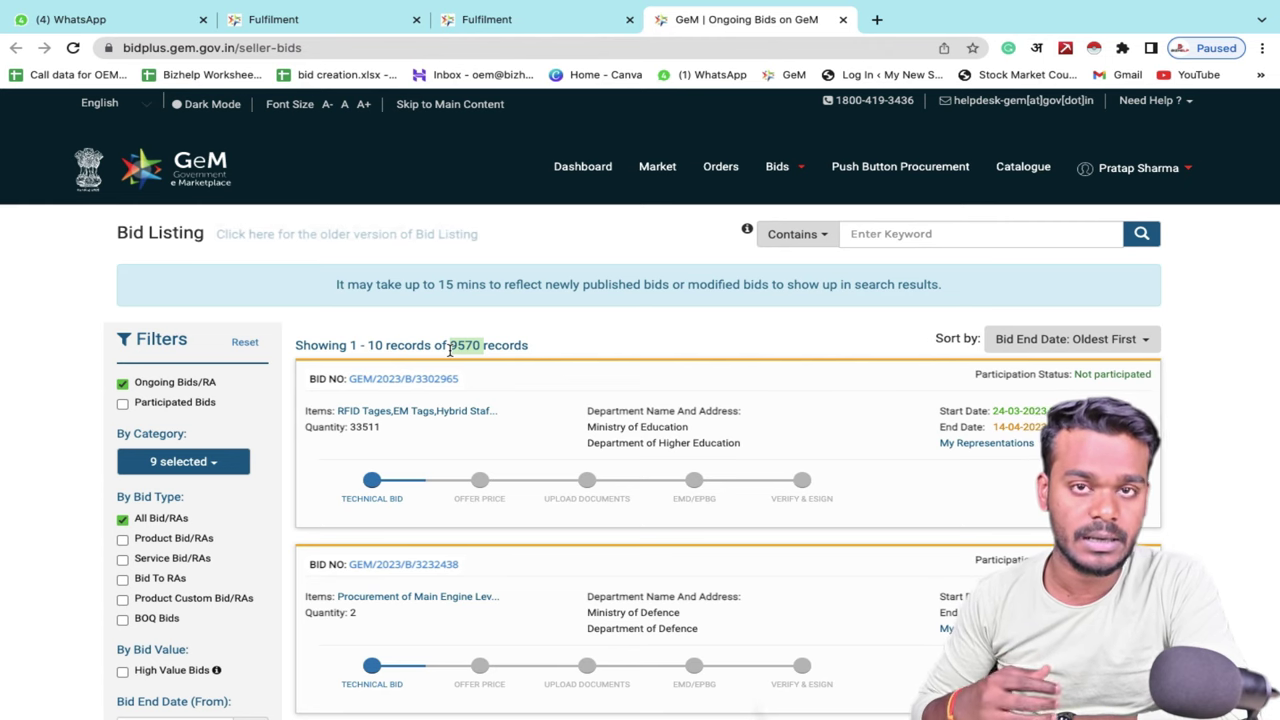
- Remove the BOQ category from the bid filter and return to the bid listing
left_click(213, 460)
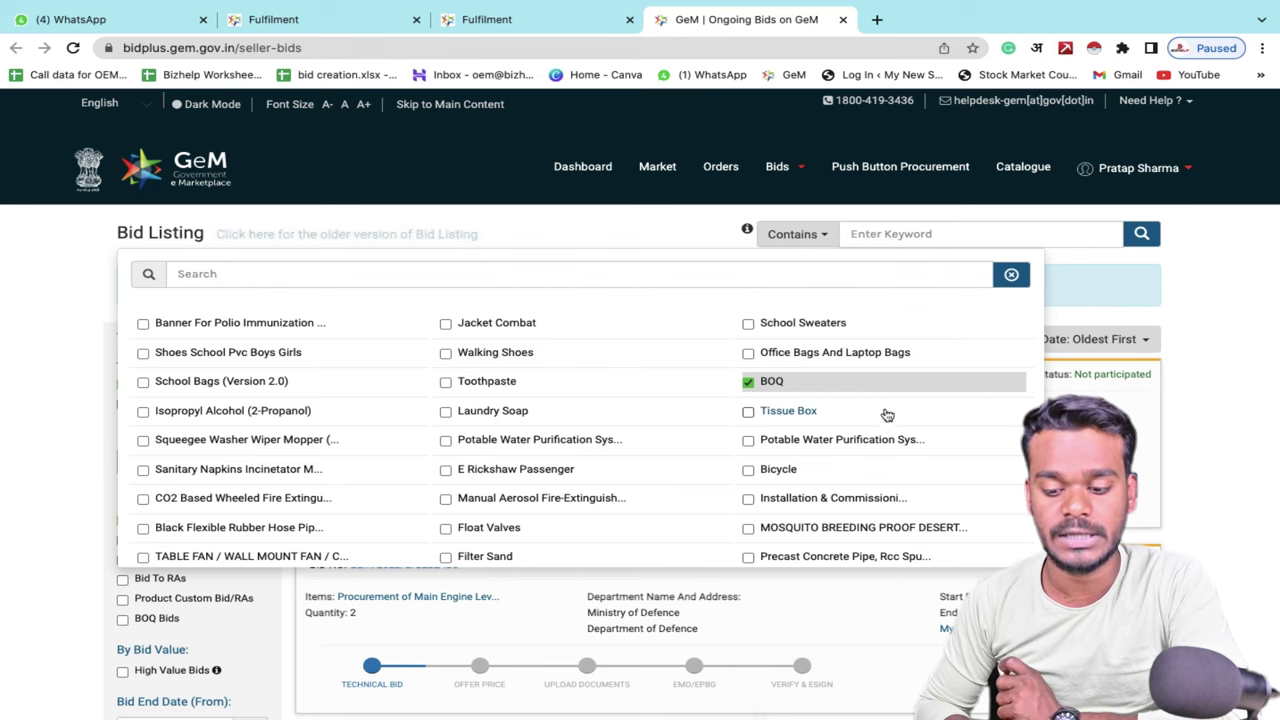
left_click(825, 388)
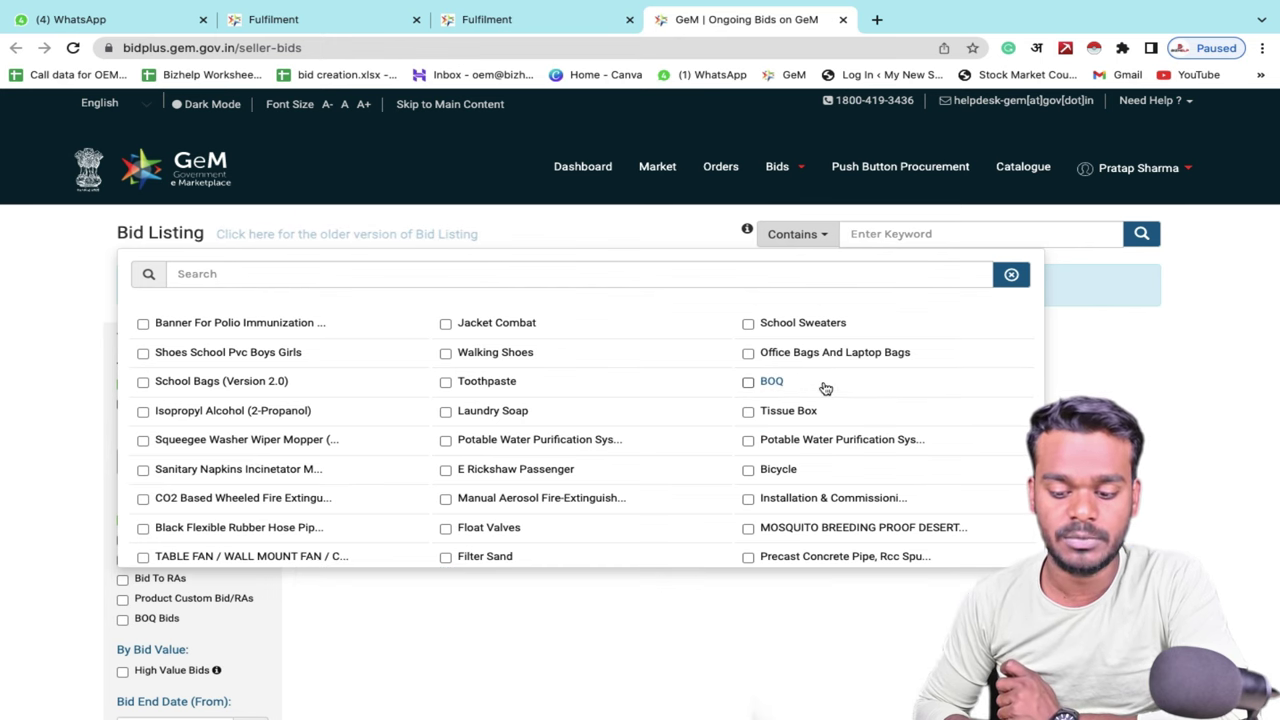
left_click(1217, 403)
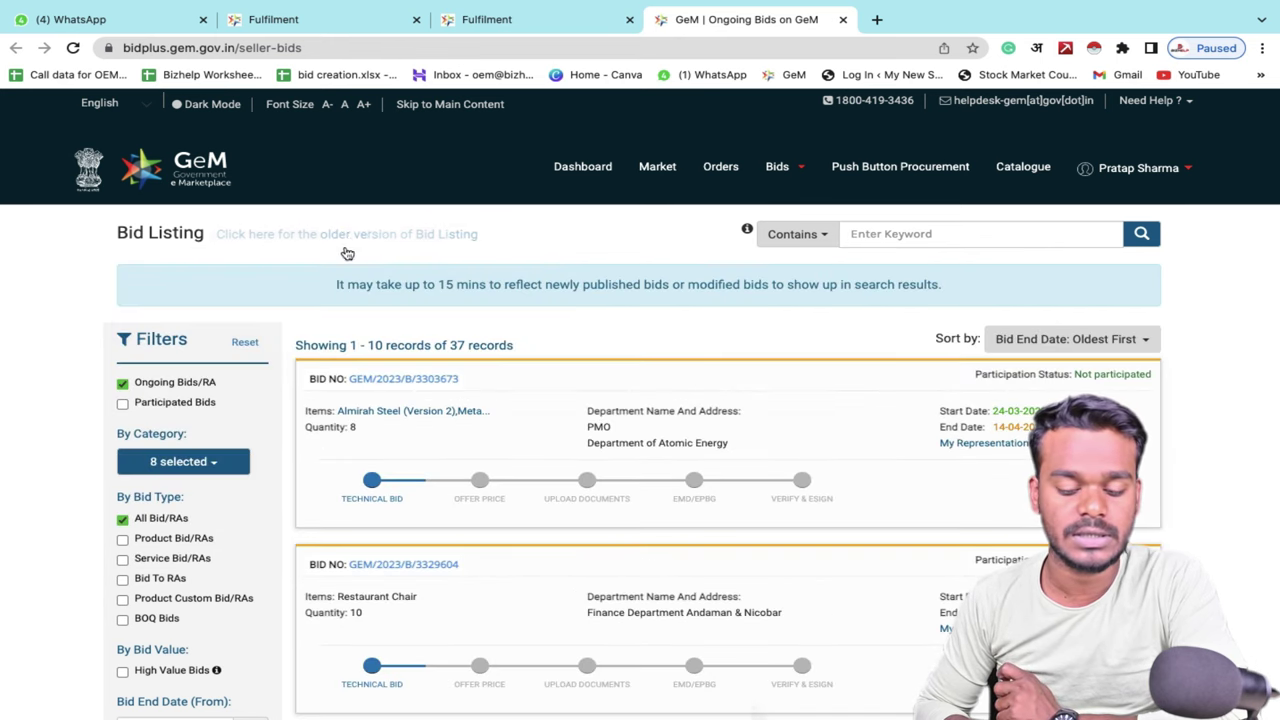
- Check the record count for the furniture categories and review the items, departments and dates of the first bids
left_click_drag(442, 341, 484, 342)
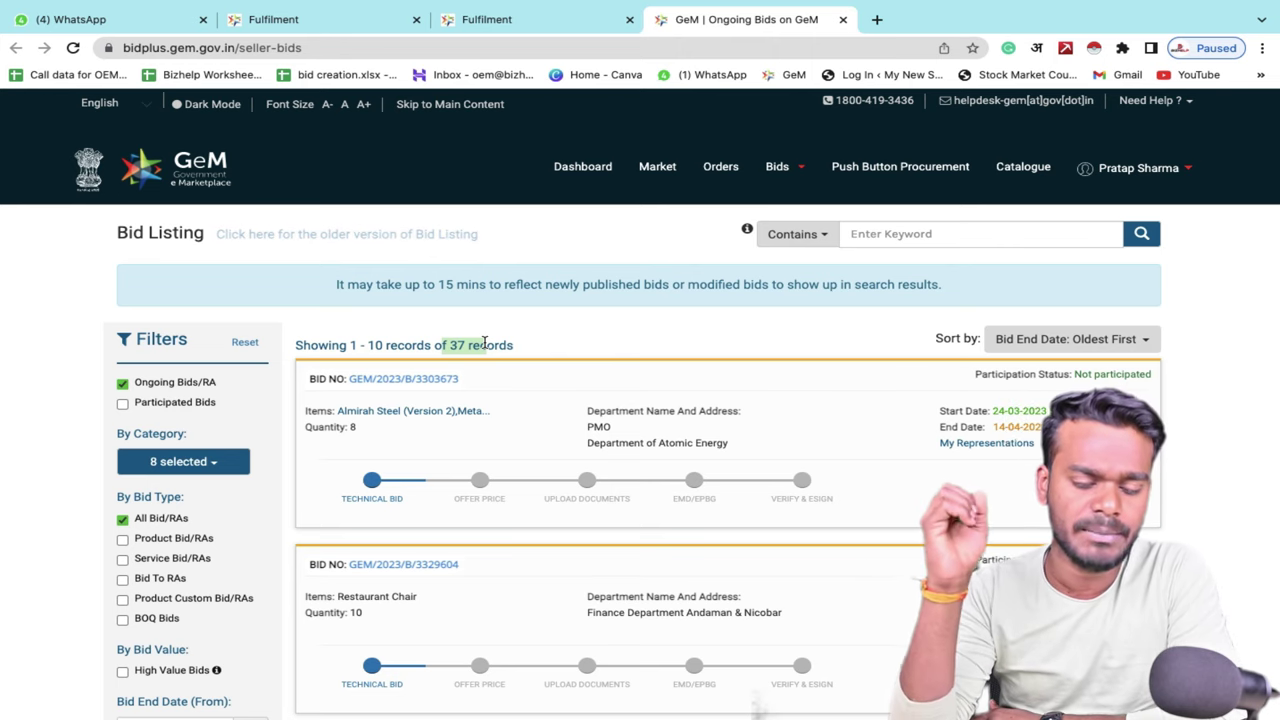
scroll(484, 342, "down", 2)
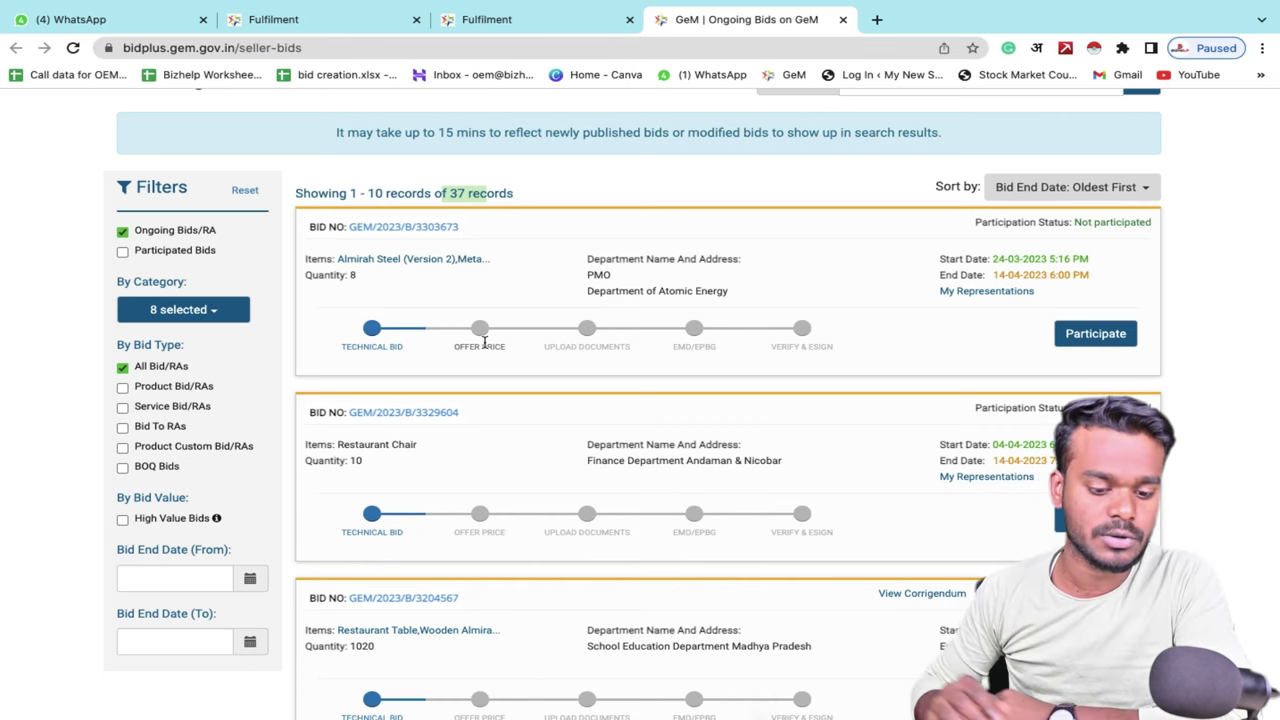
scroll(484, 343, "down", 1)
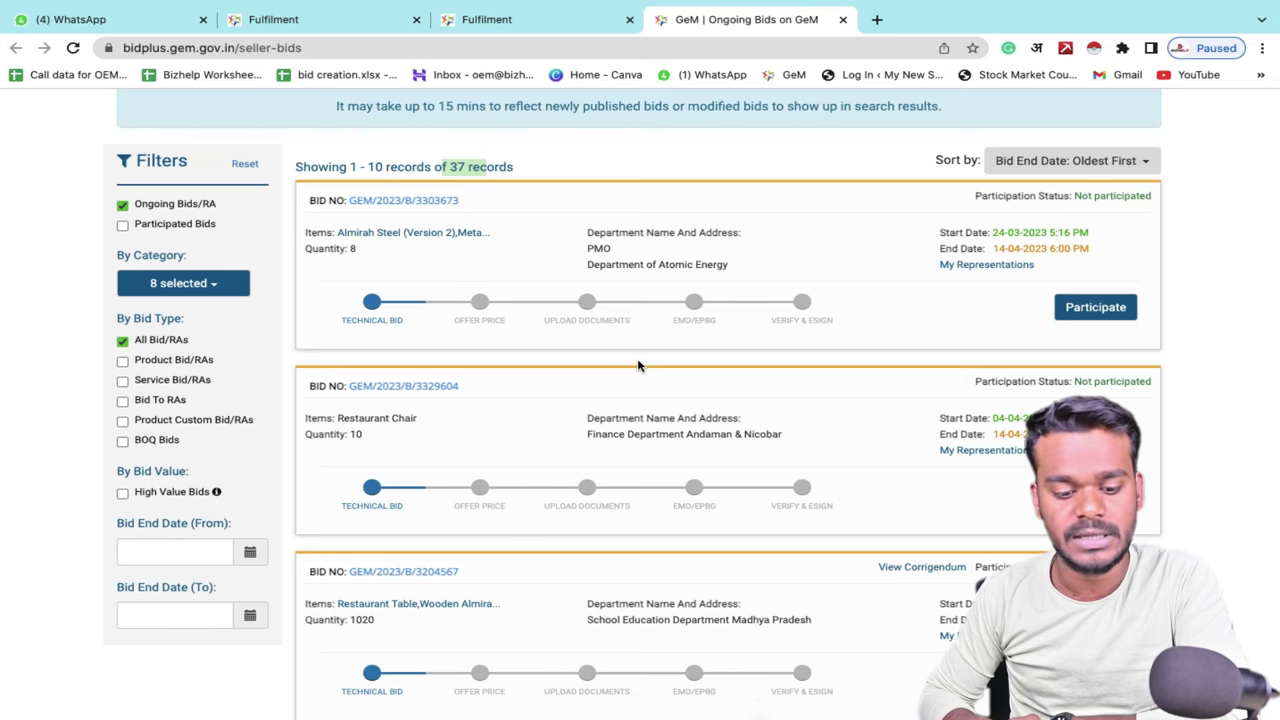
scroll(638, 365, "down", 1)
scroll(638, 365, "down", 2)
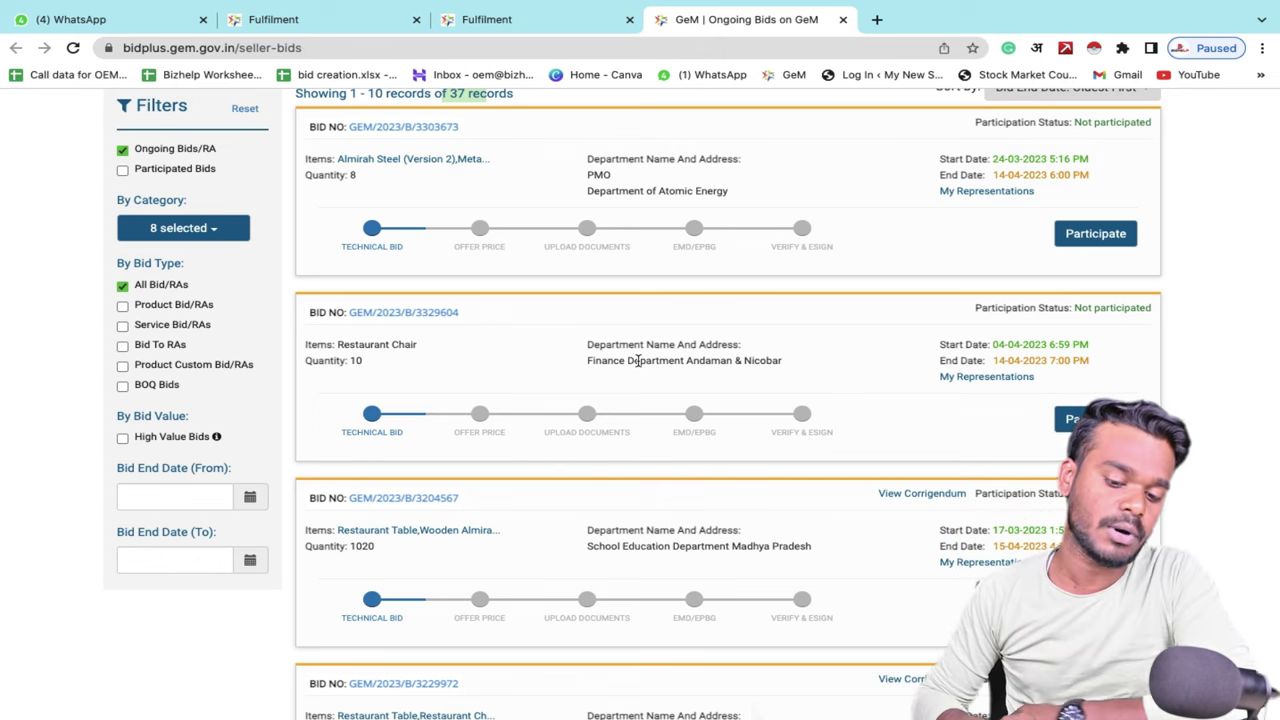
scroll(638, 360, "up", 2)
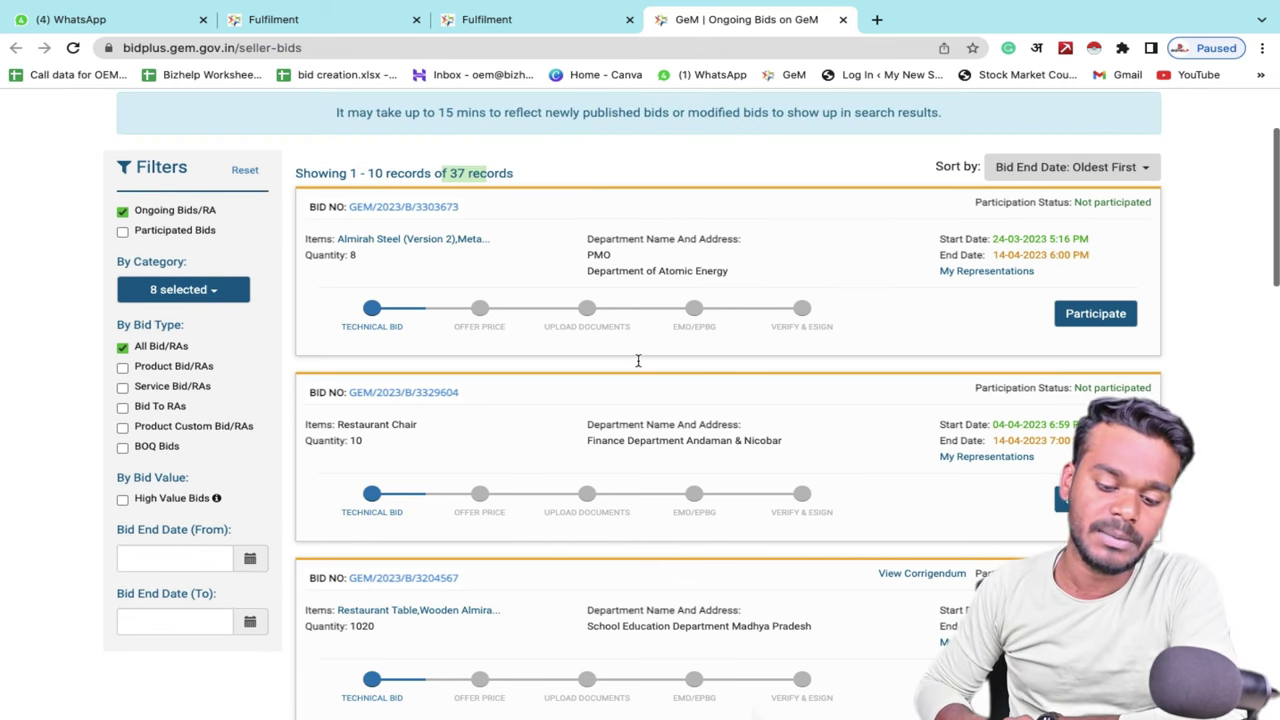
- Download the bid document of the Restaurant Chair bid from the listing and open the PDF
left_click(374, 402)
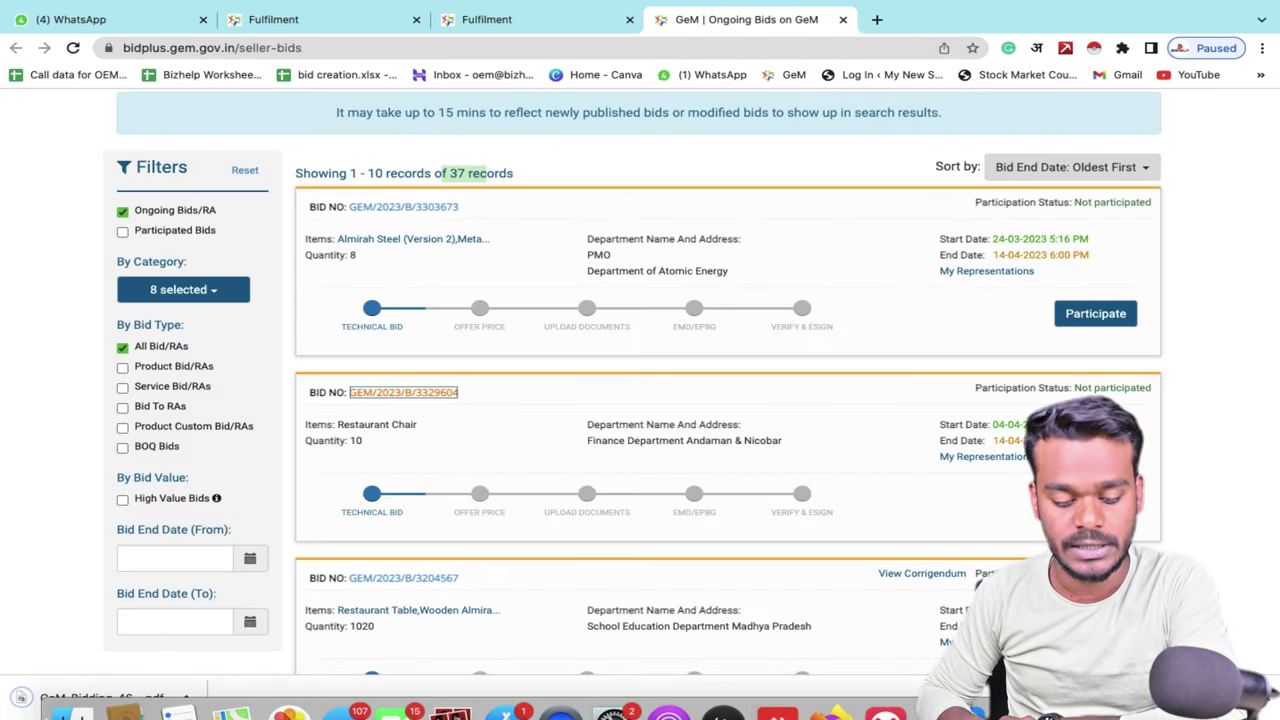
left_click(100, 698)
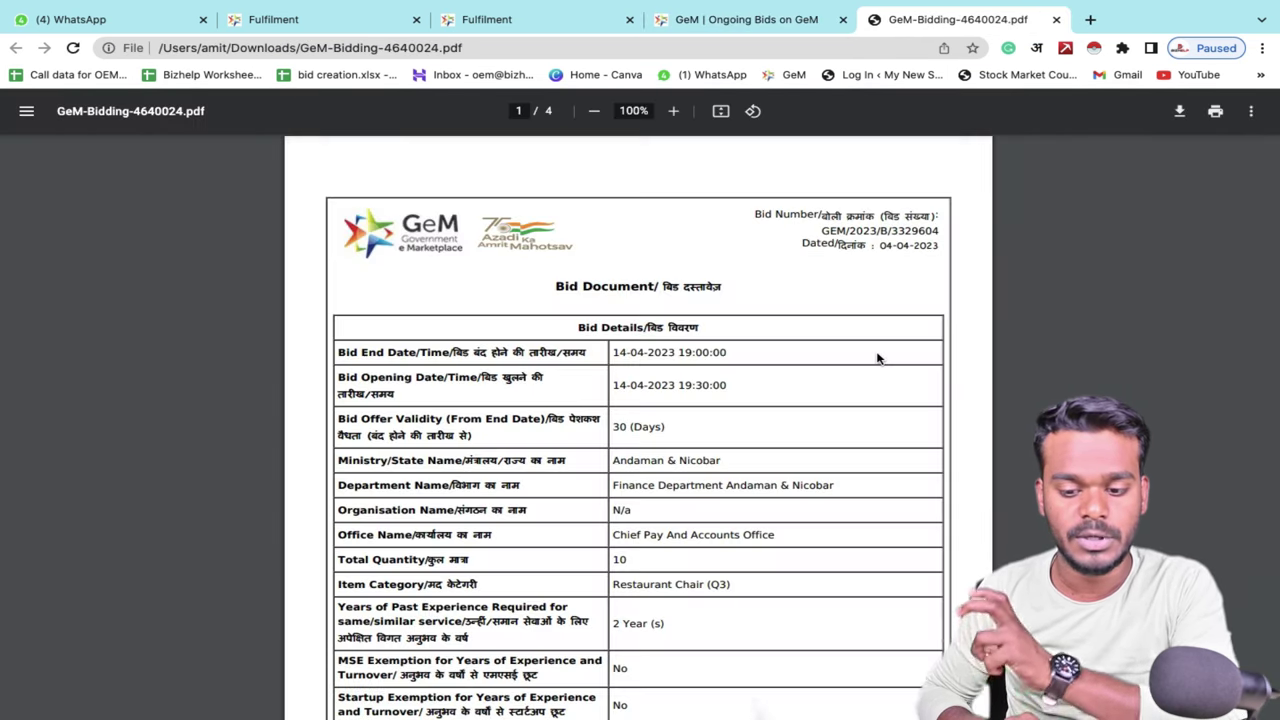
scroll(877, 358, "down", 1)
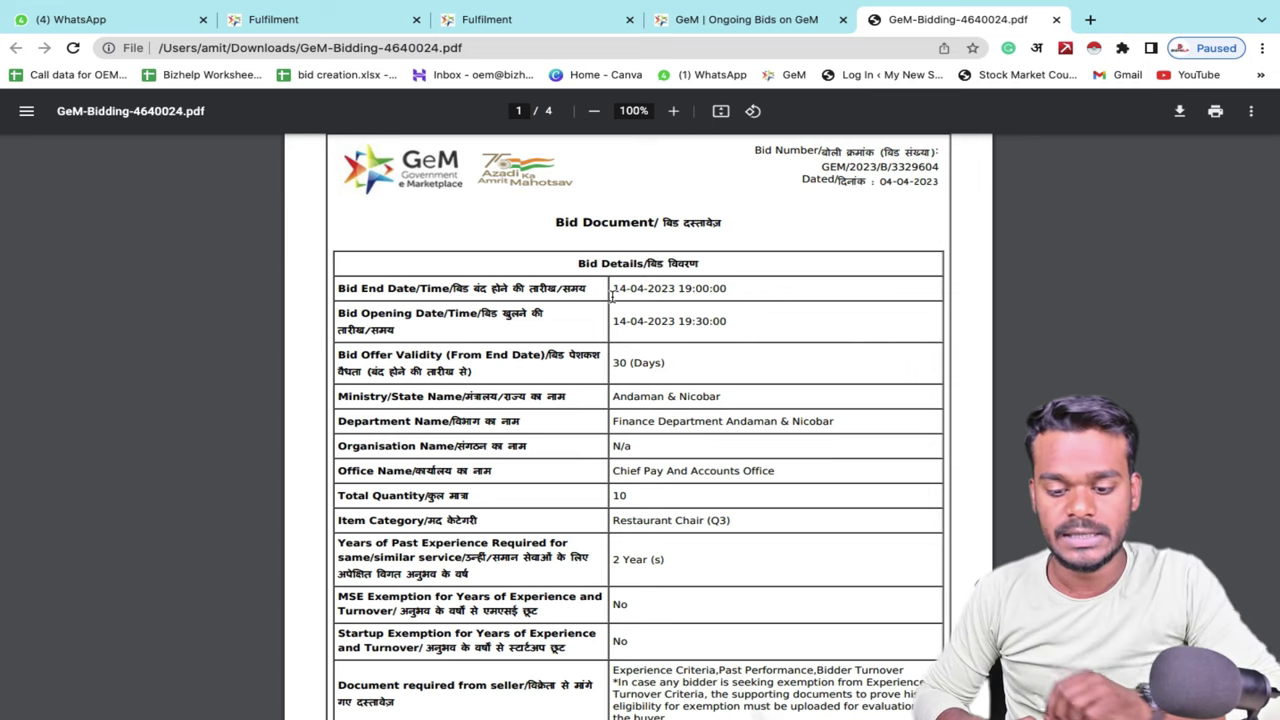
- Check the bid end and opening dates, department, total quantity and item category in the bid details
left_click_drag(630, 290, 726, 291)
left_click_drag(646, 320, 697, 321)
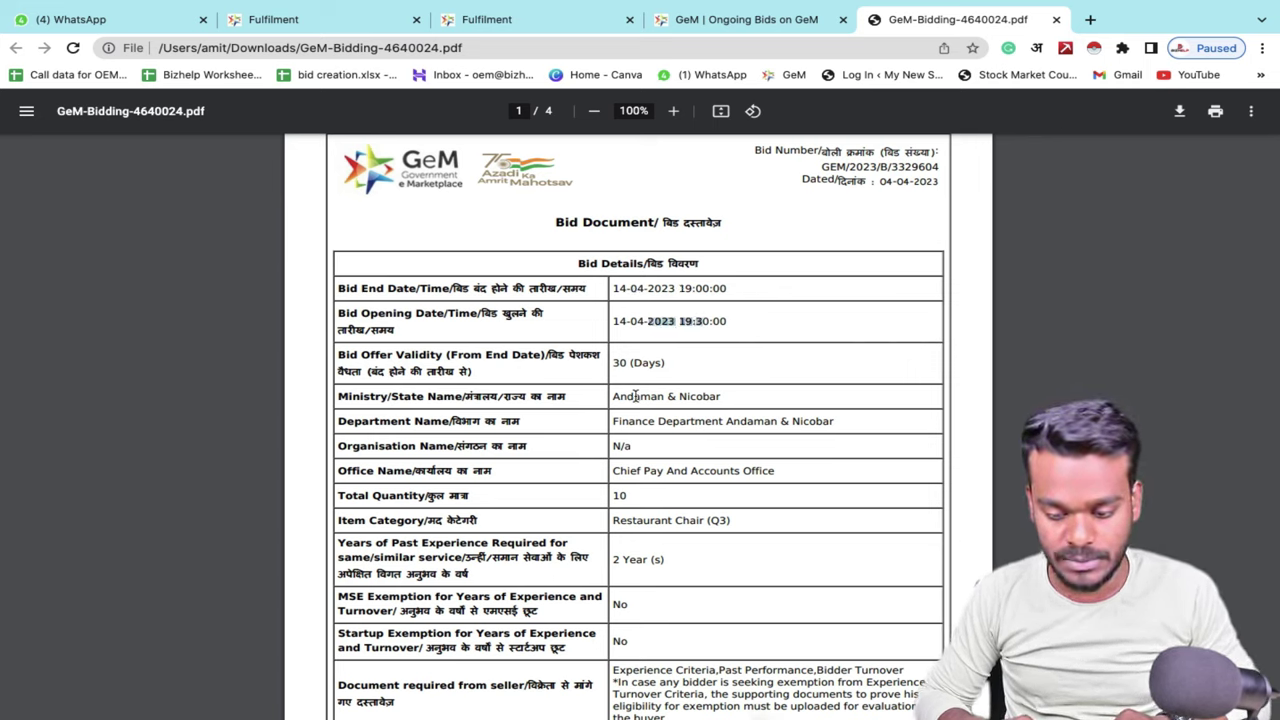
left_click(650, 422)
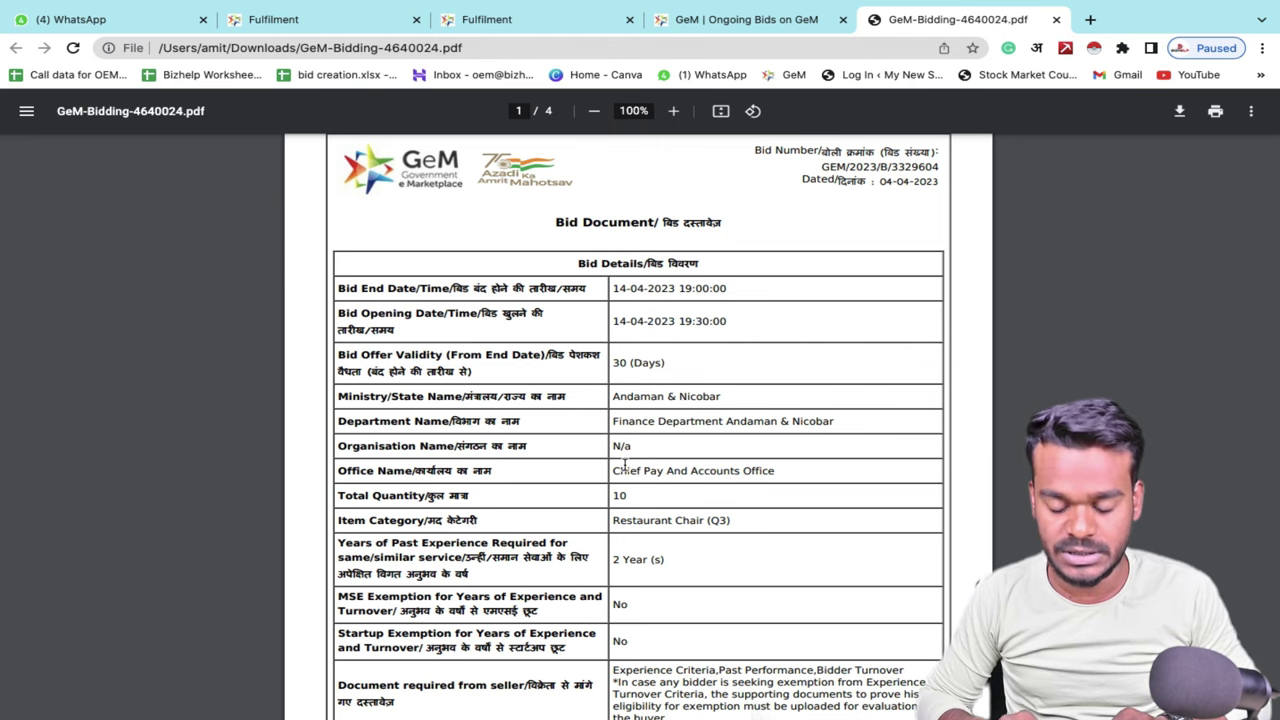
scroll(624, 463, "down", 1)
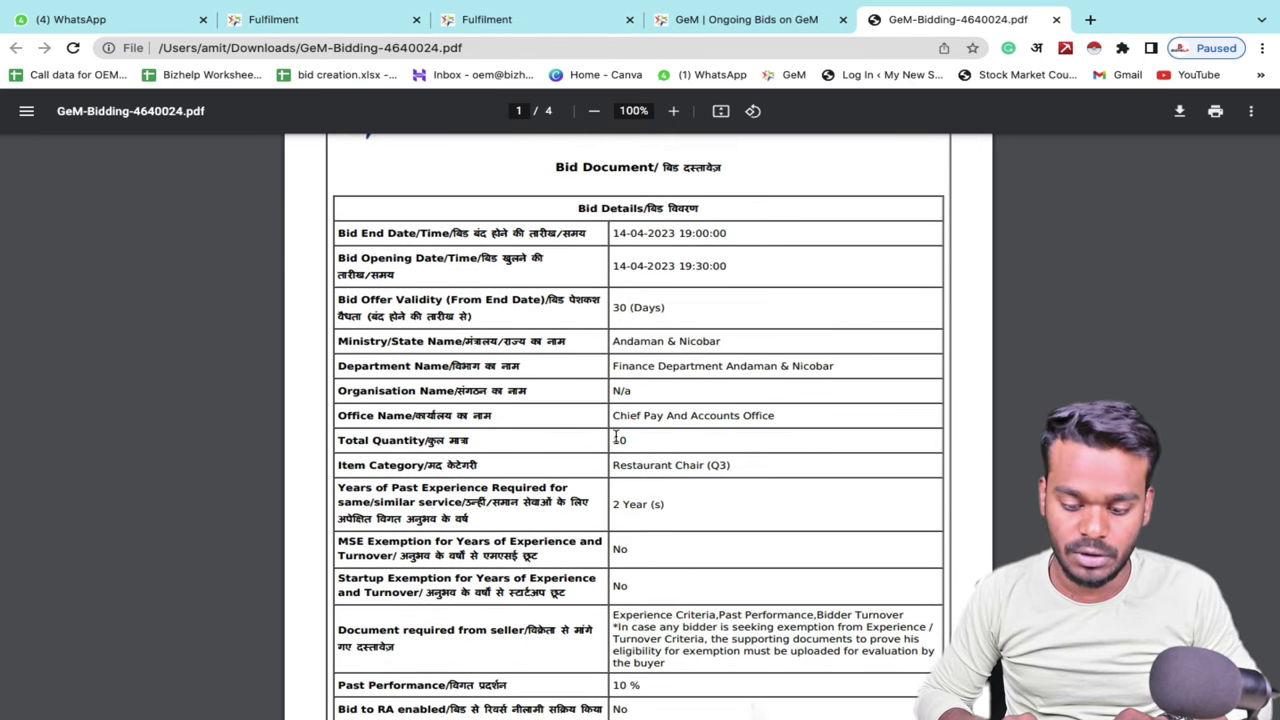
triple_click(617, 433)
triple_click(631, 465)
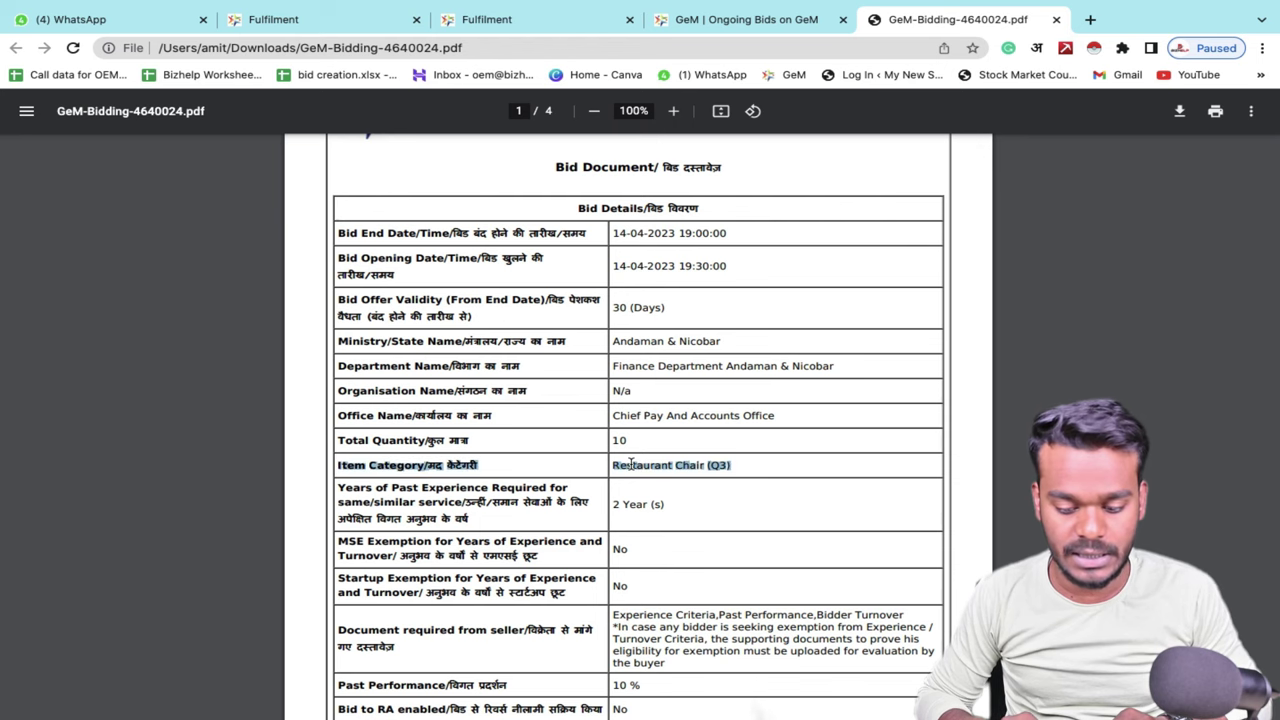
- Review the documents required from the seller and read on to the Restaurant Chair technical specifications
scroll(631, 463, "down", 2)
scroll(631, 465, "down", 1)
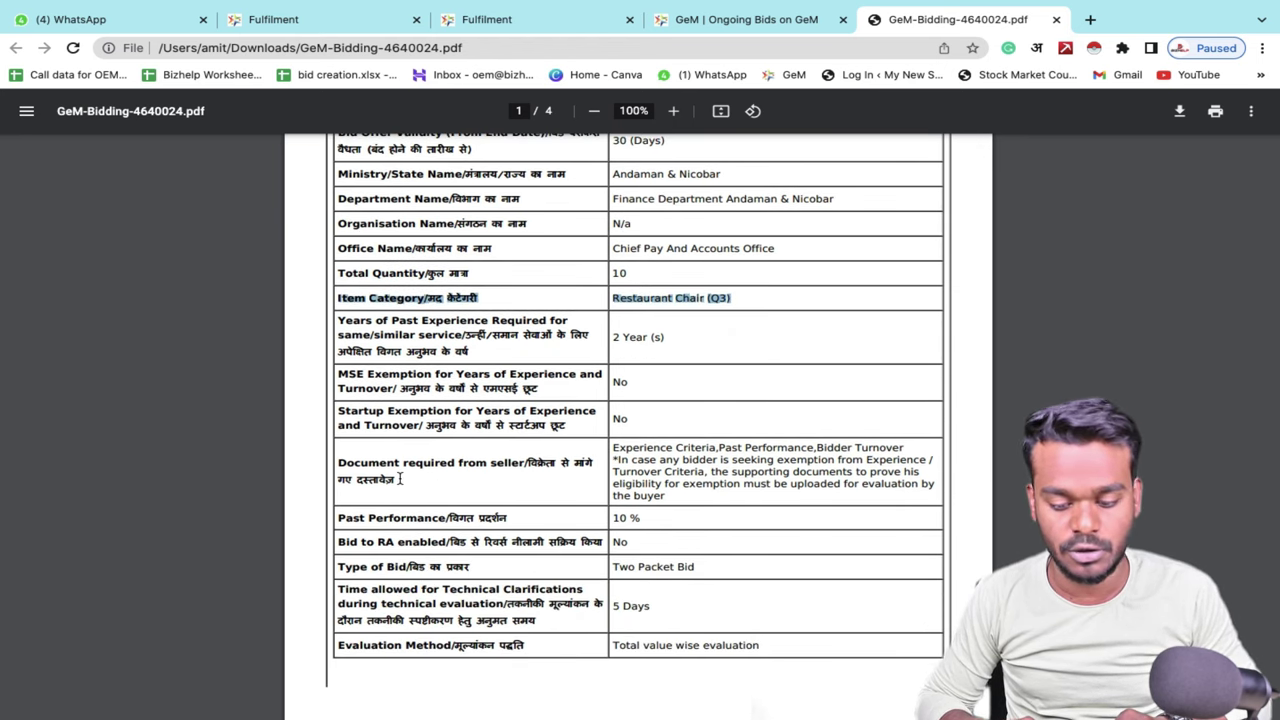
left_click_drag(668, 500, 614, 448)
scroll(614, 448, "down", 12)
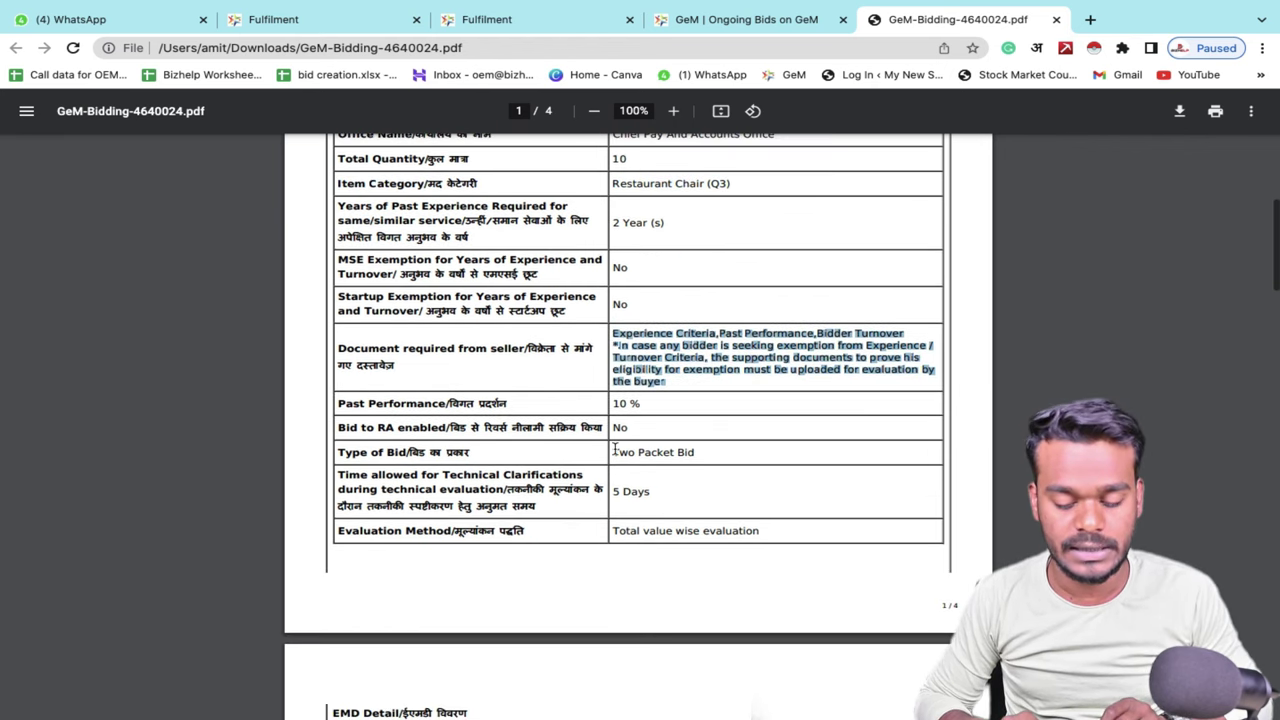
scroll(614, 448, "down", 6)
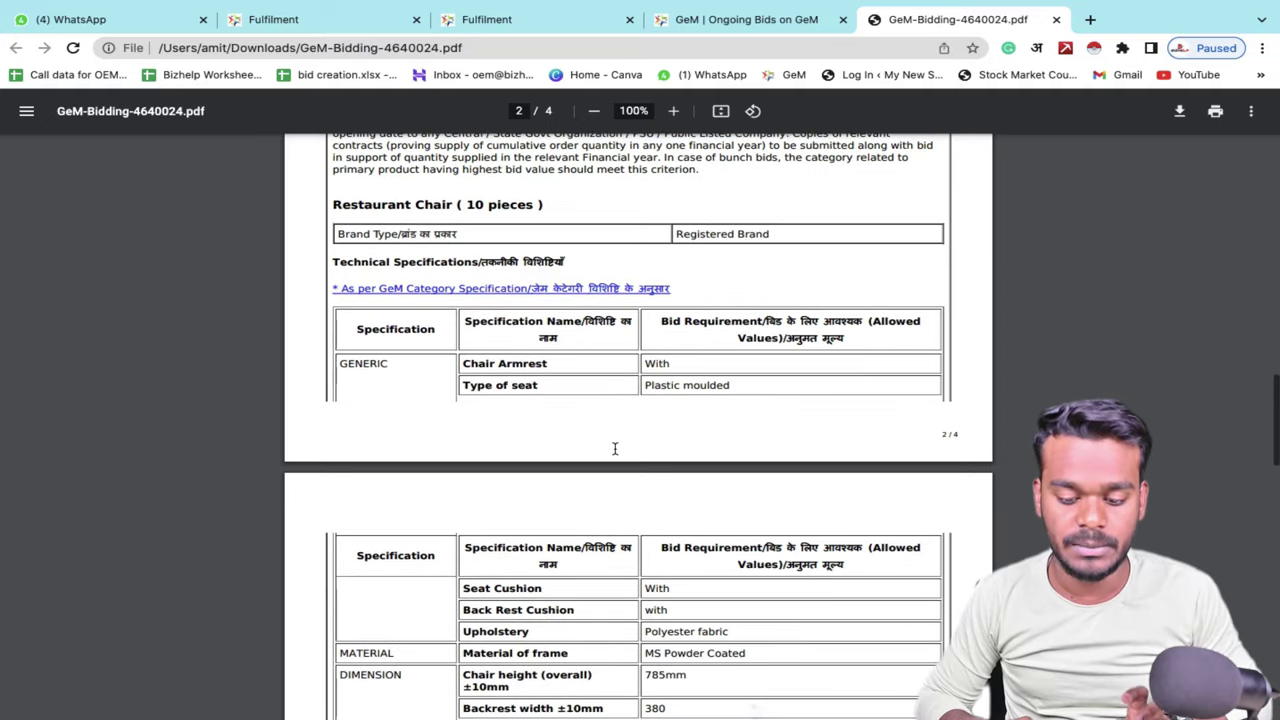
scroll(614, 448, "down", 2)
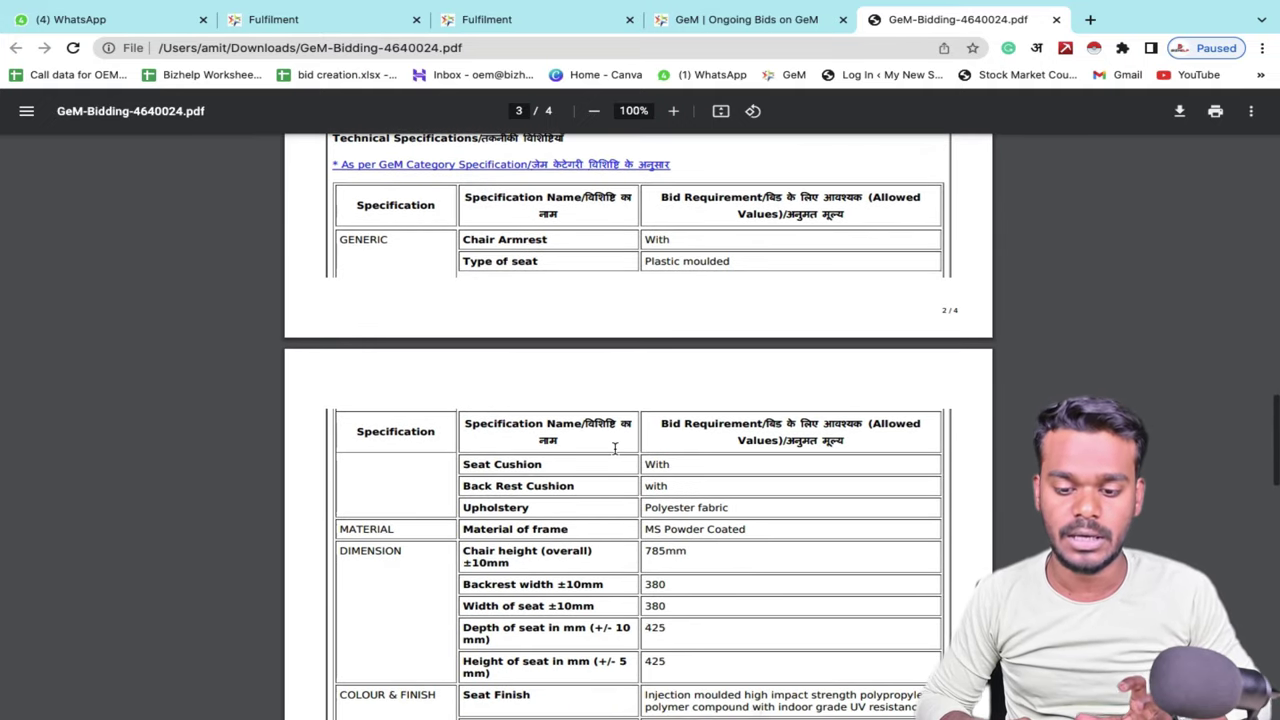
scroll(614, 448, "up", 1)
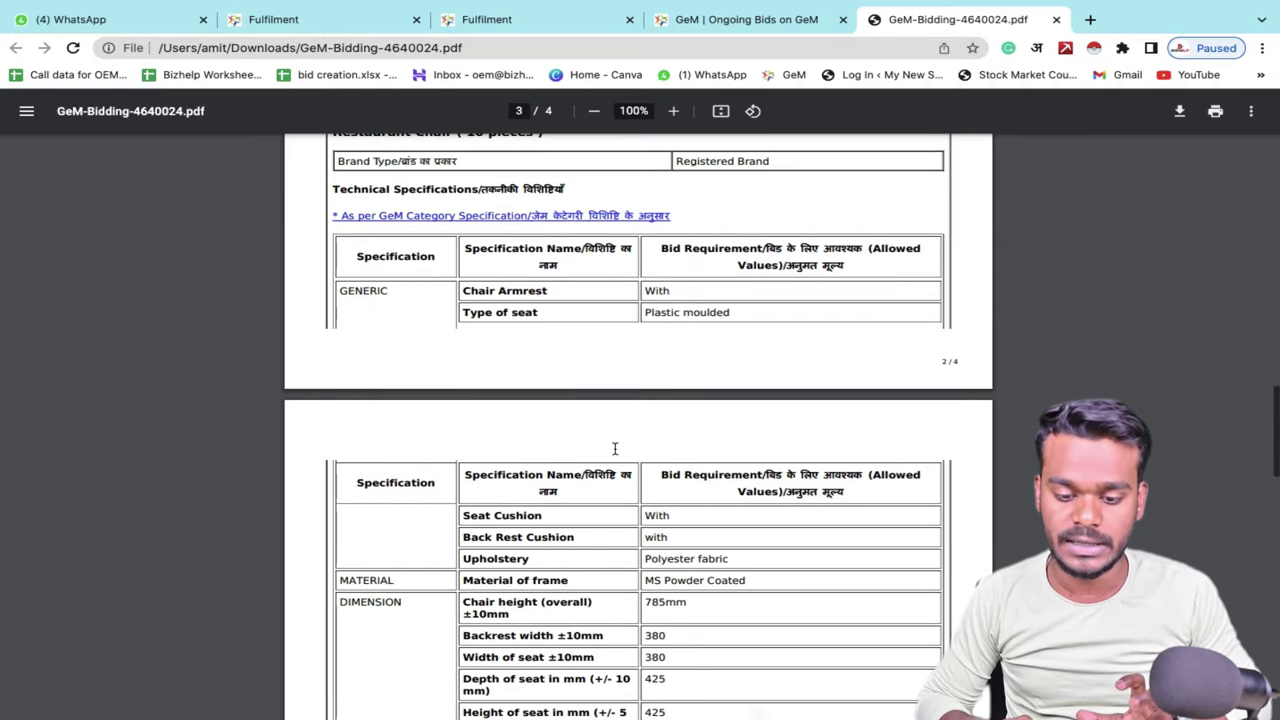
- Open the linked GeM category specification and review the catalogue values required for the Restaurant Chair
left_click(390, 222)
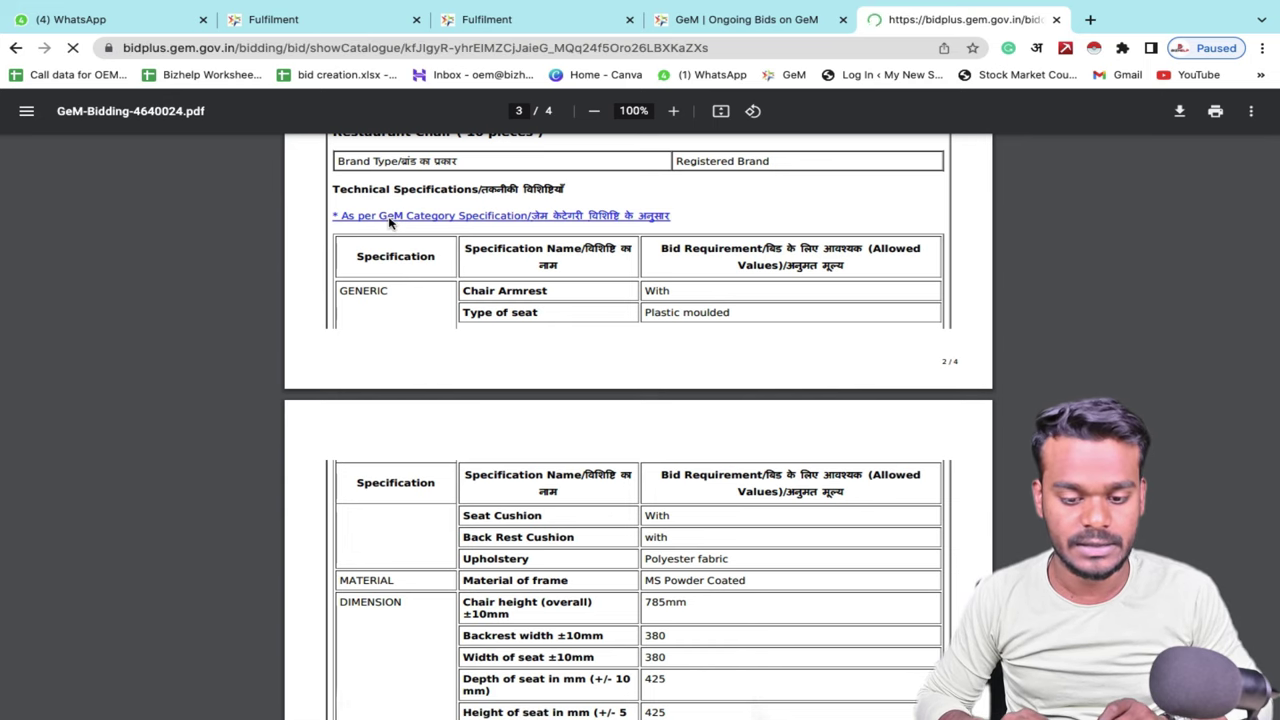
scroll(514, 634, "down", 3)
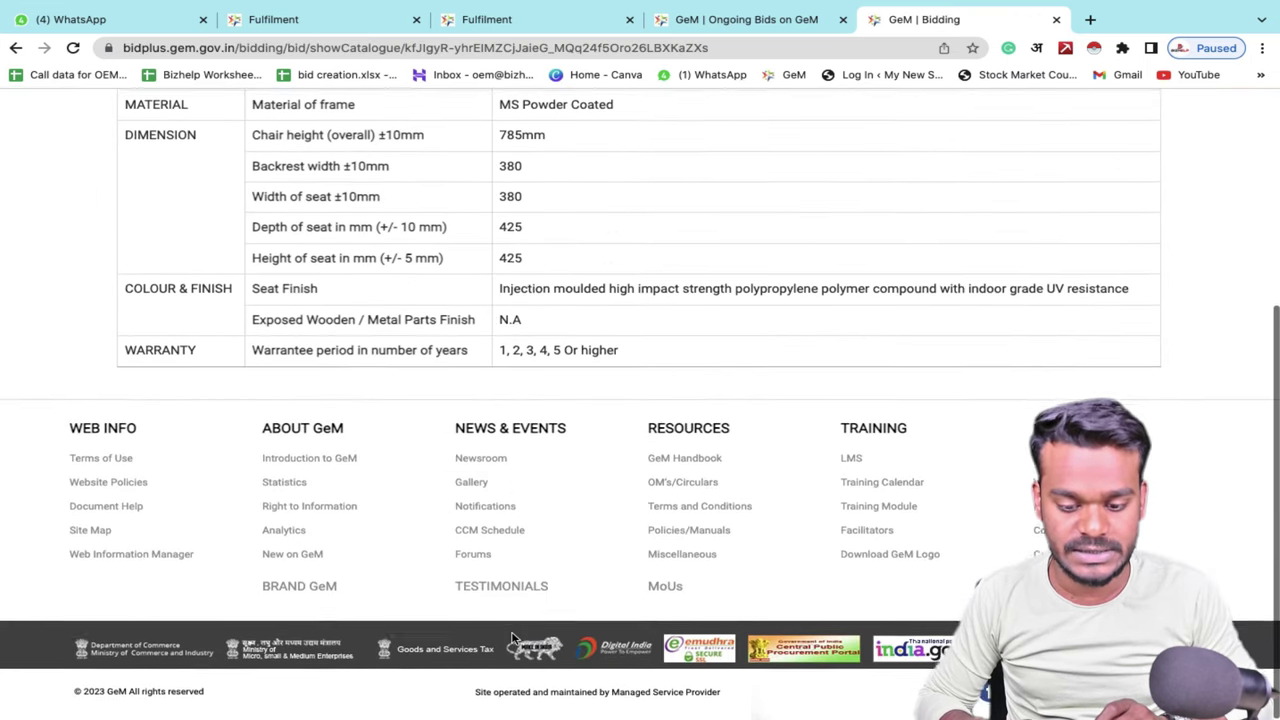
scroll(512, 632, "up", 3)
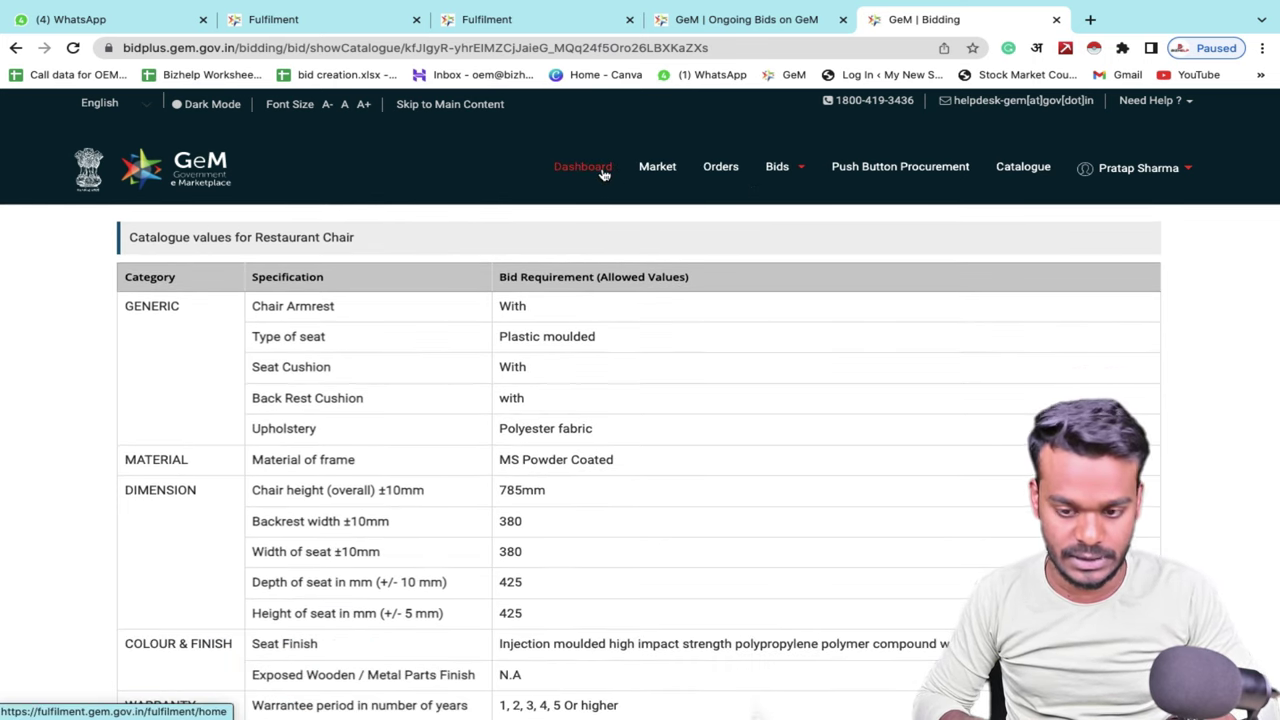
- Open the dashboard in a separate tab, go to the market and bring up the Restaurant Chair product listing
middle_click(603, 174)
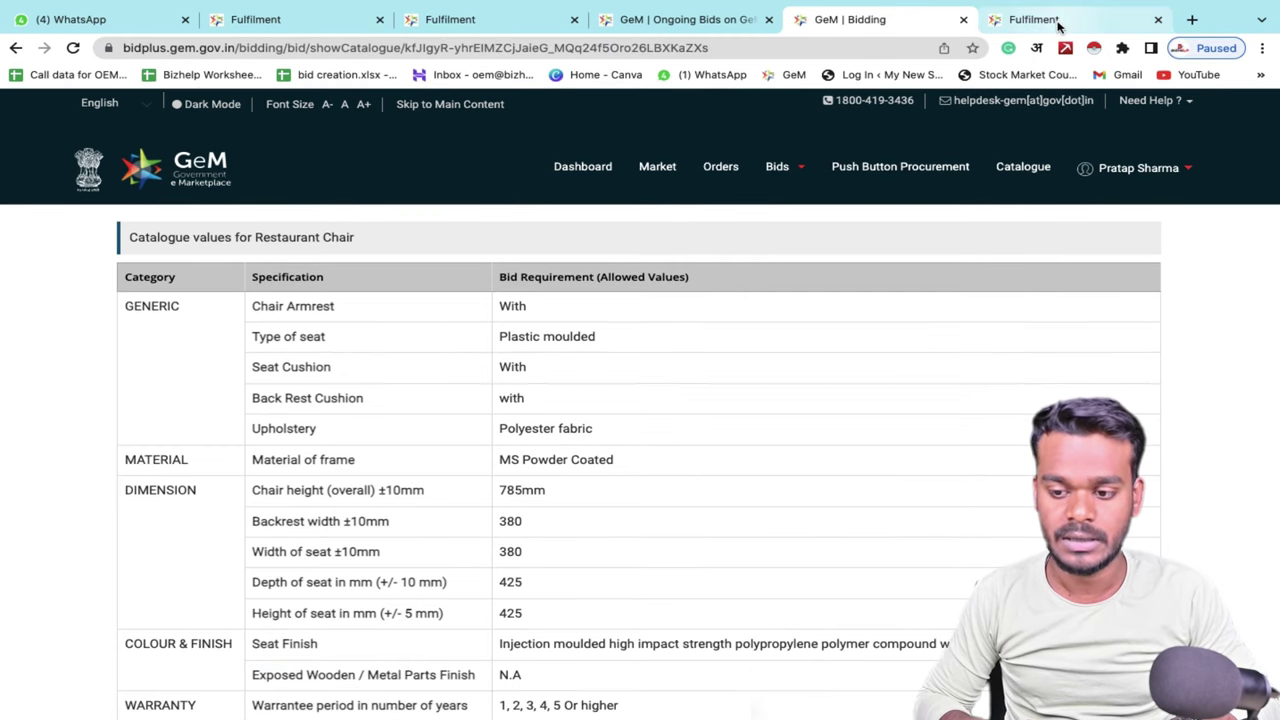
left_click(1058, 22)
left_click(838, 22)
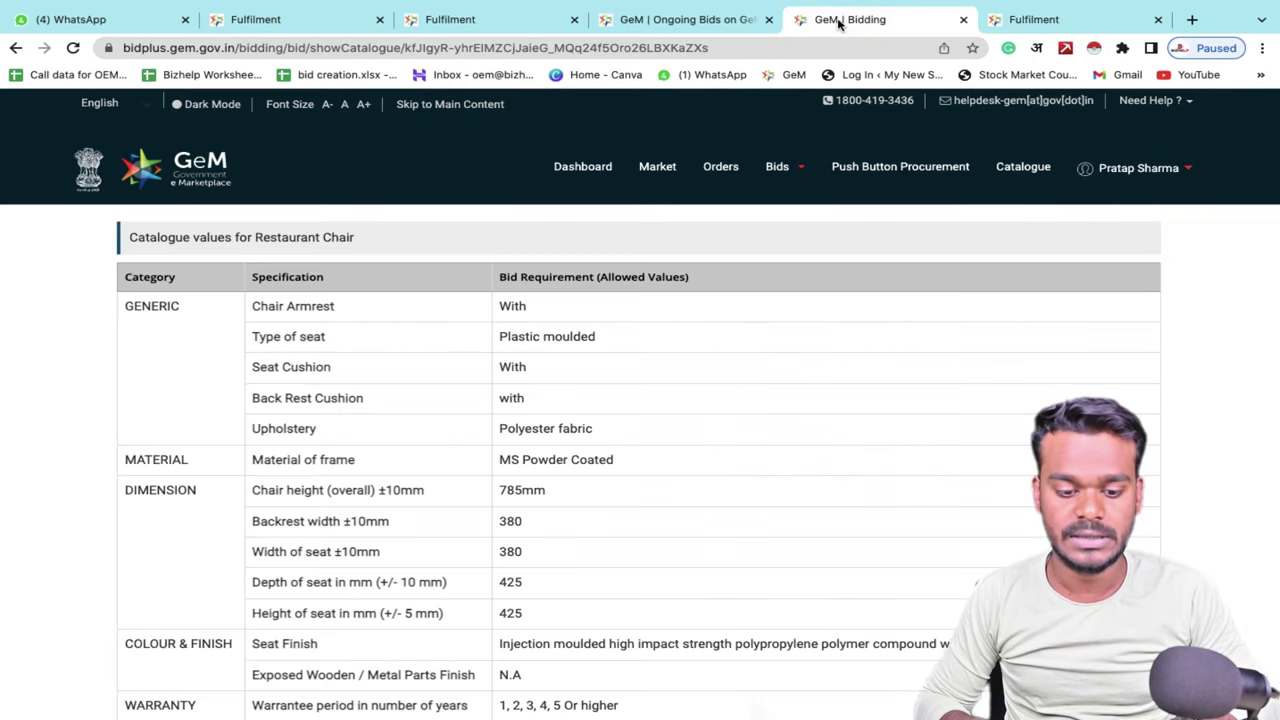
left_click_drag(359, 238, 255, 236)
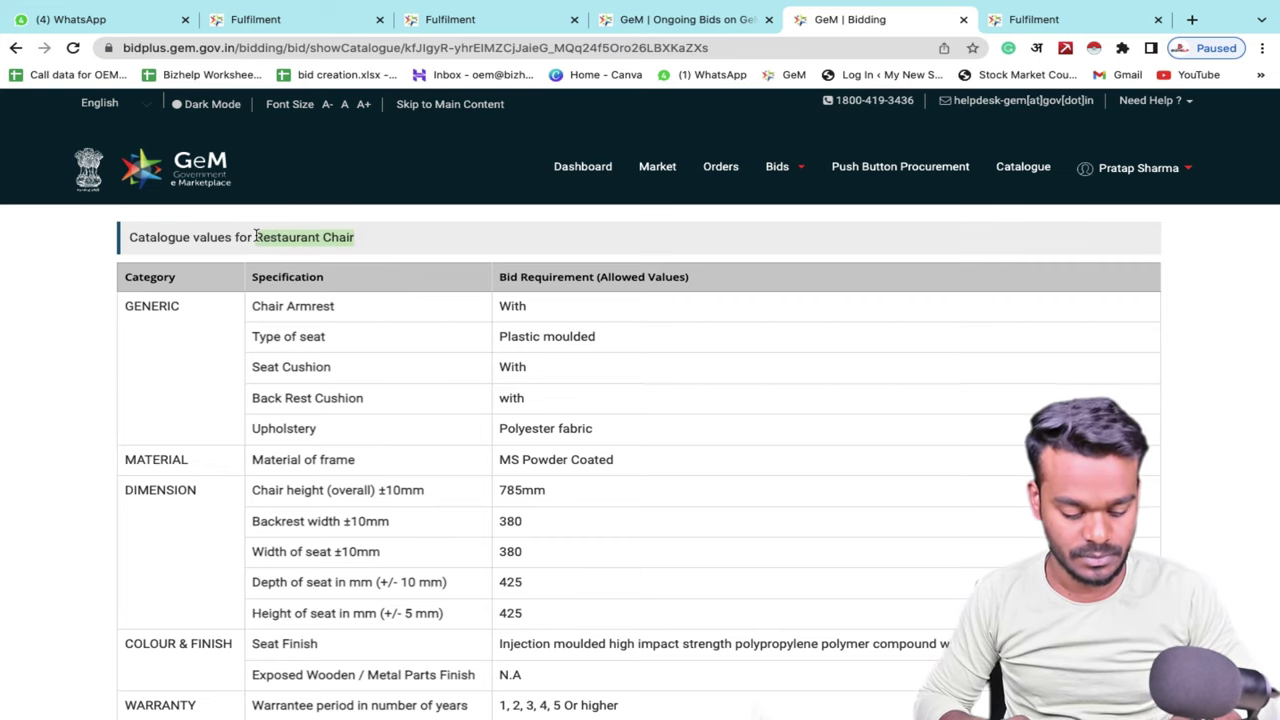
mouse_move(1048, 5)
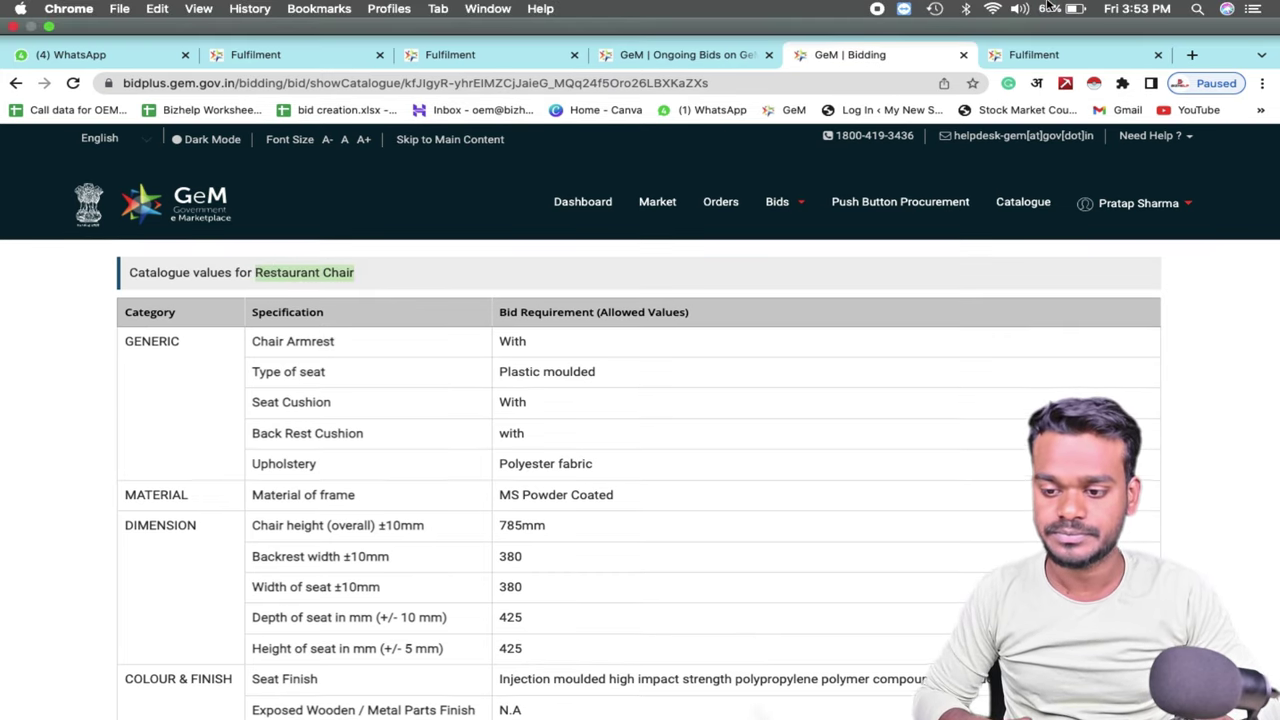
left_click(1012, 56)
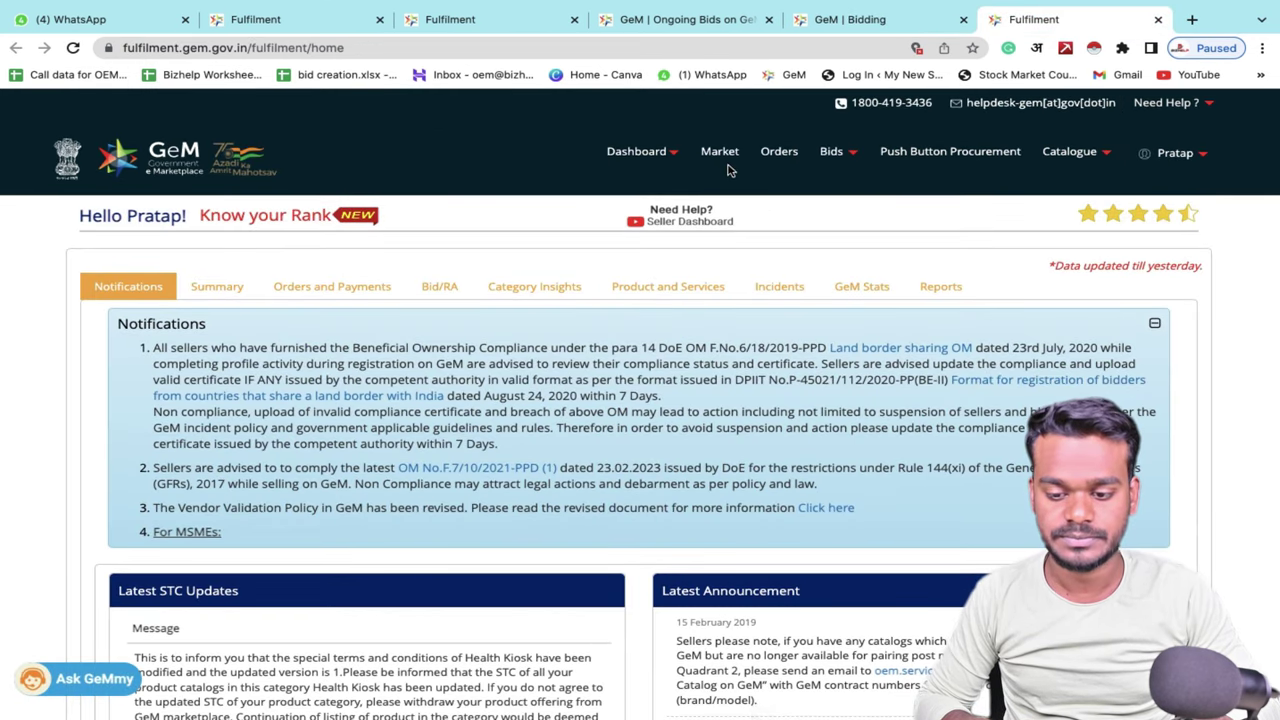
left_click(720, 153)
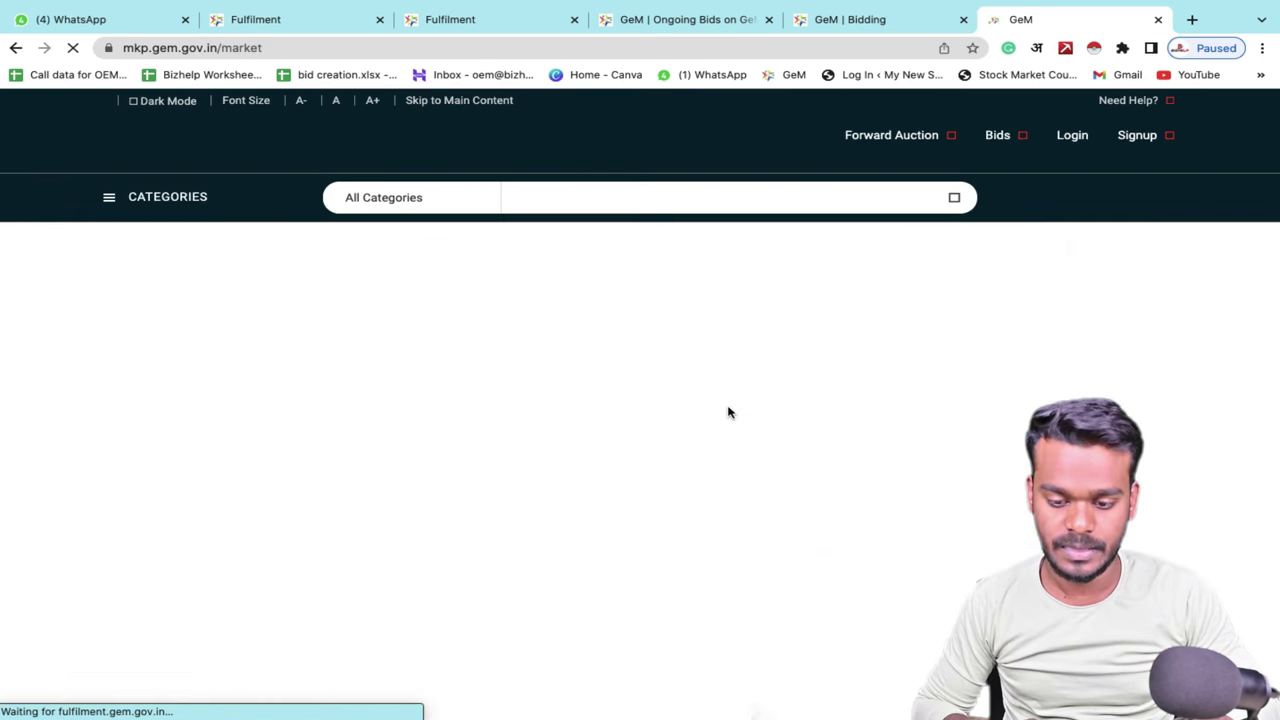
scroll(563, 600, "down", 1)
scroll(563, 600, "down", 3)
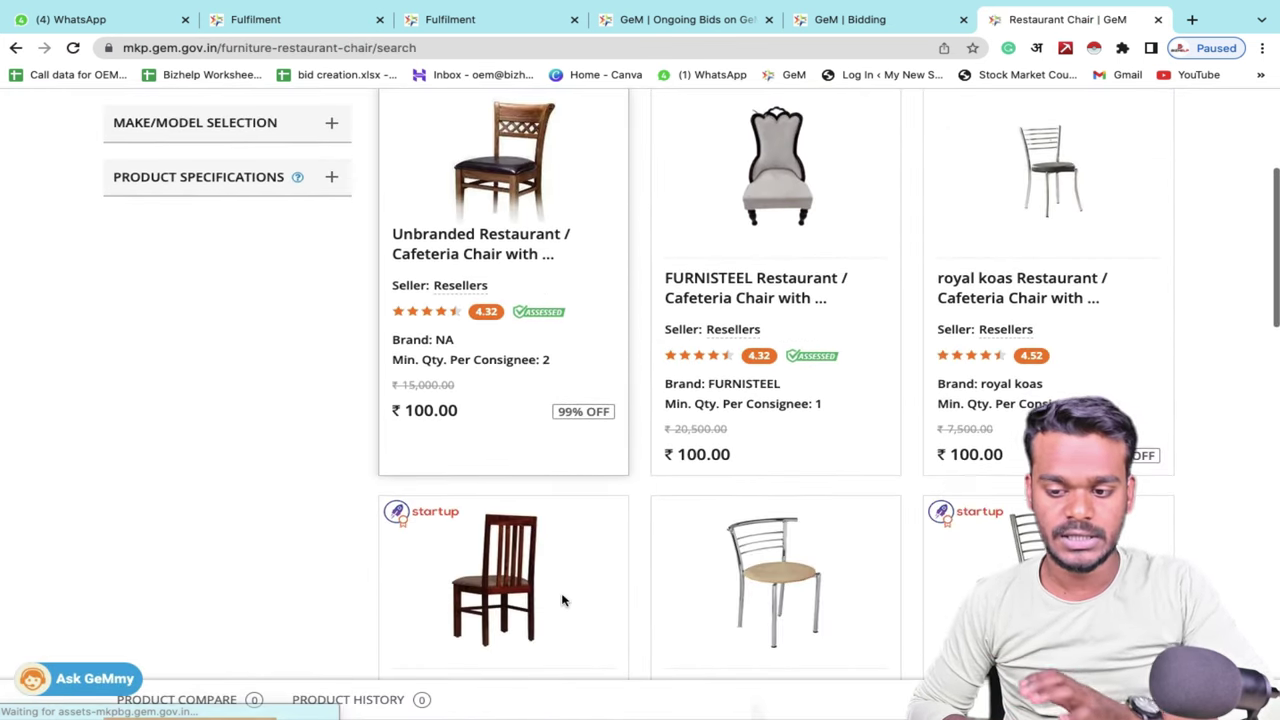
- Expand the Restaurant Chair product specifications filters and compare them with the bid's required catalogue values
left_click(329, 180)
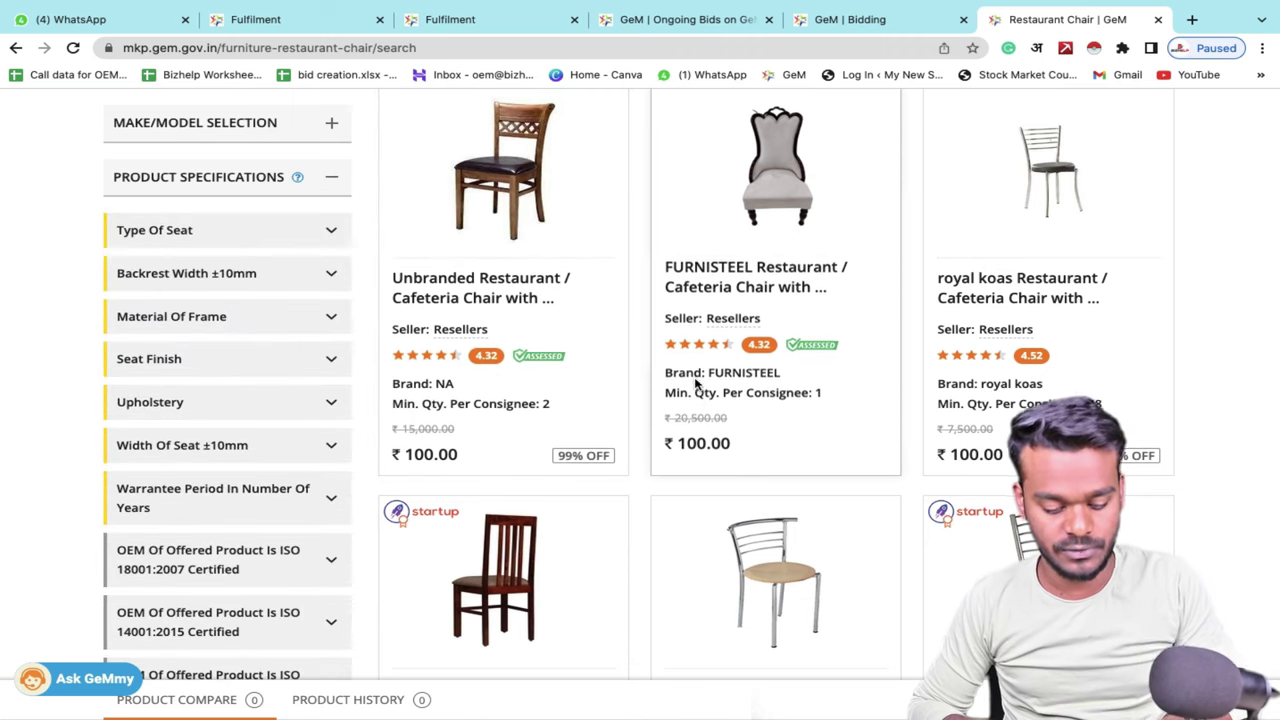
left_click(902, 27)
scroll(146, 486, "down", 1)
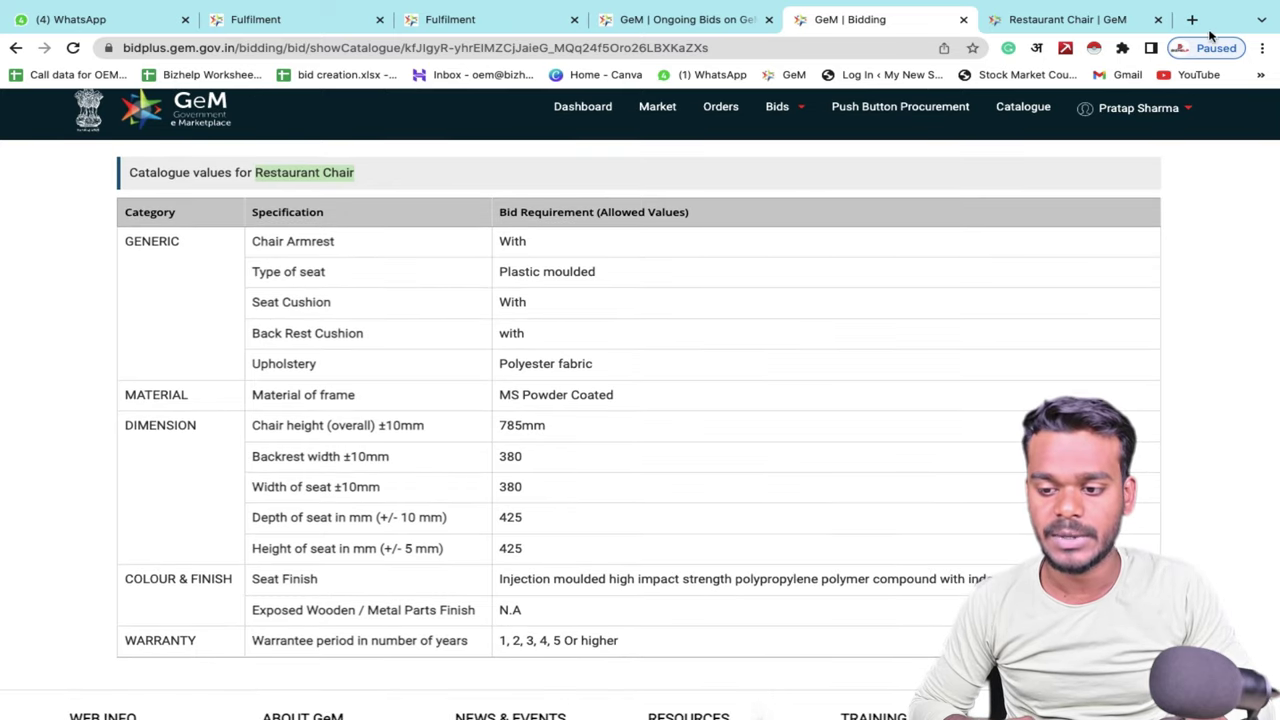
left_click(1120, 22)
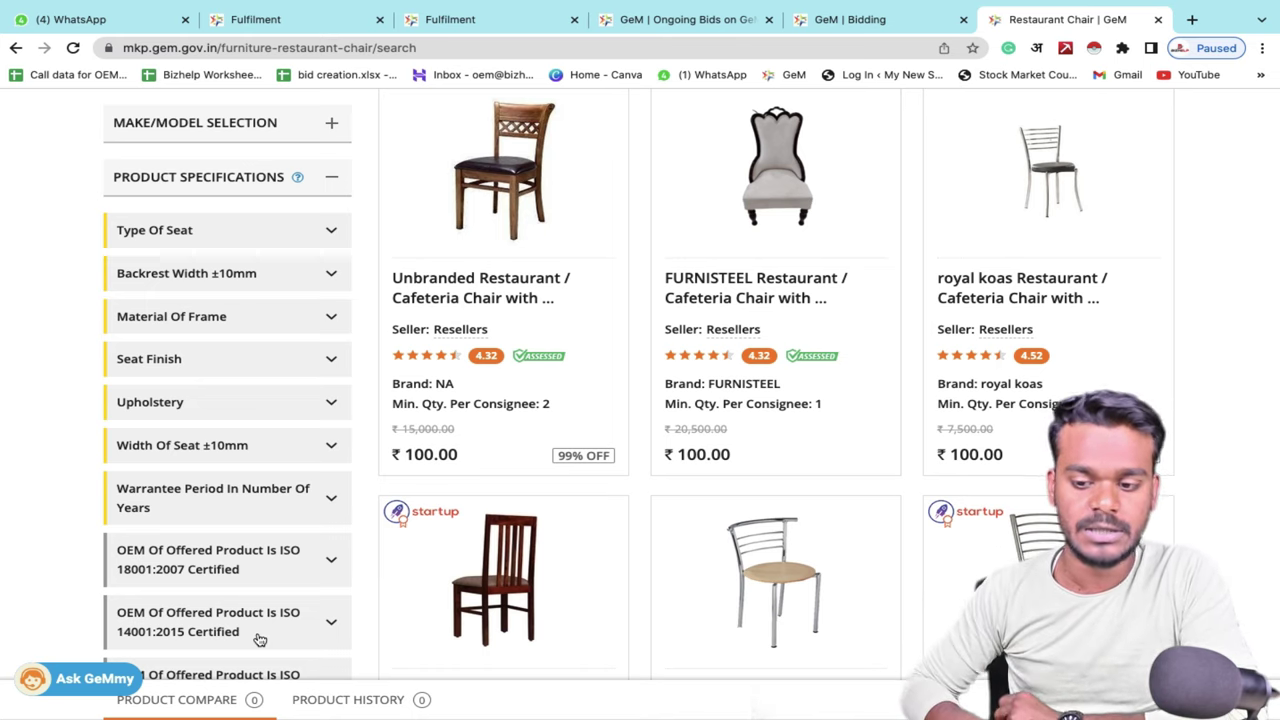
left_click(843, 19)
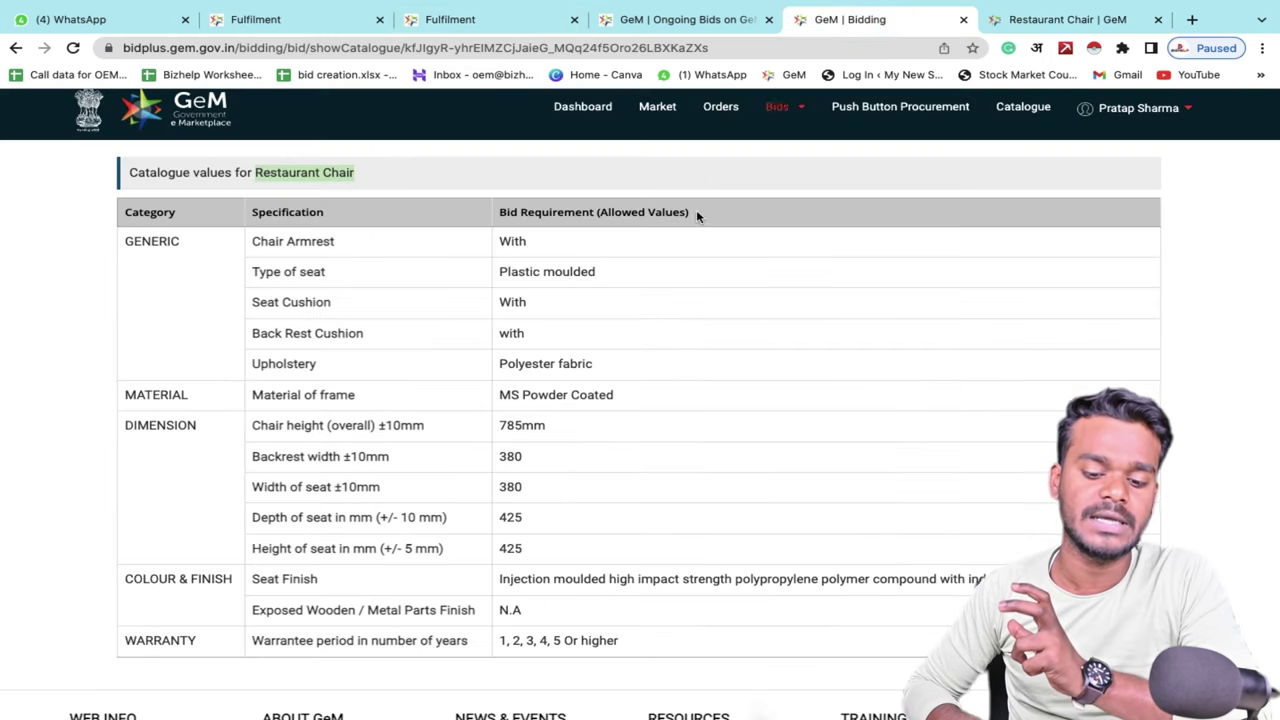
- In the ongoing bids listing, clear the five selected banner, jacket, sweater and shoe categories and filter by BOQ only
left_click(680, 20)
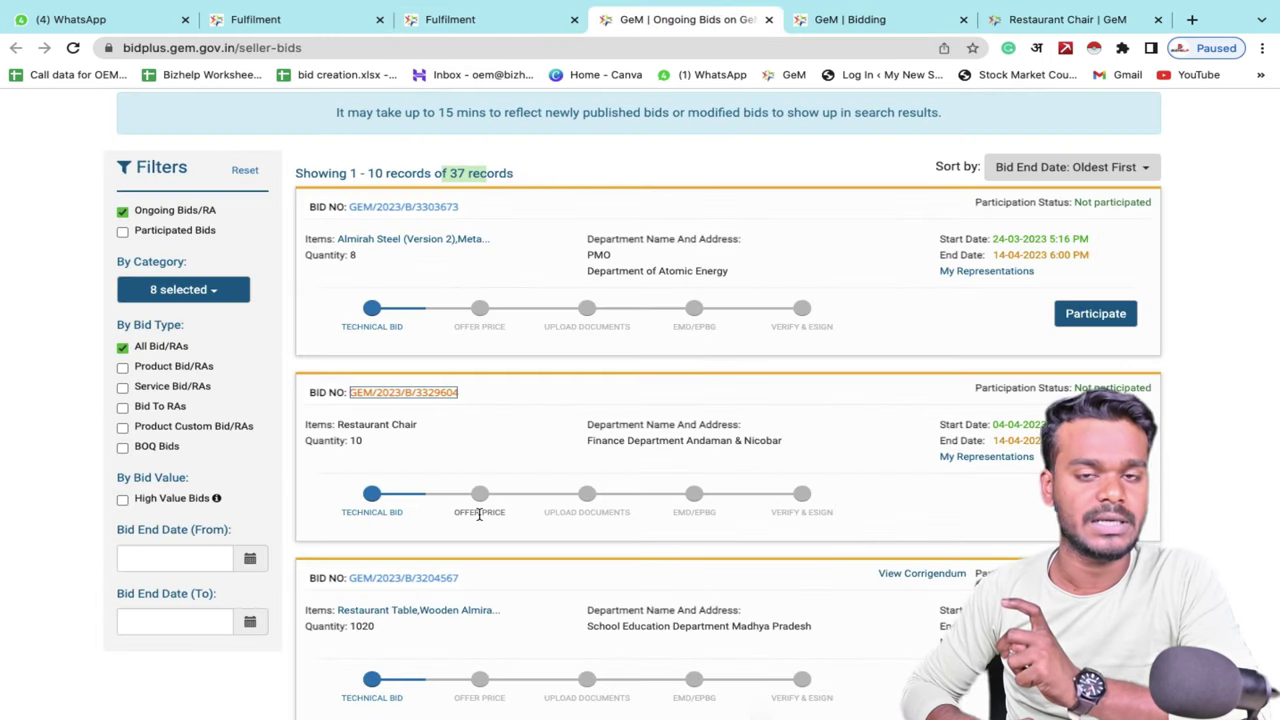
scroll(480, 514, "up", 1)
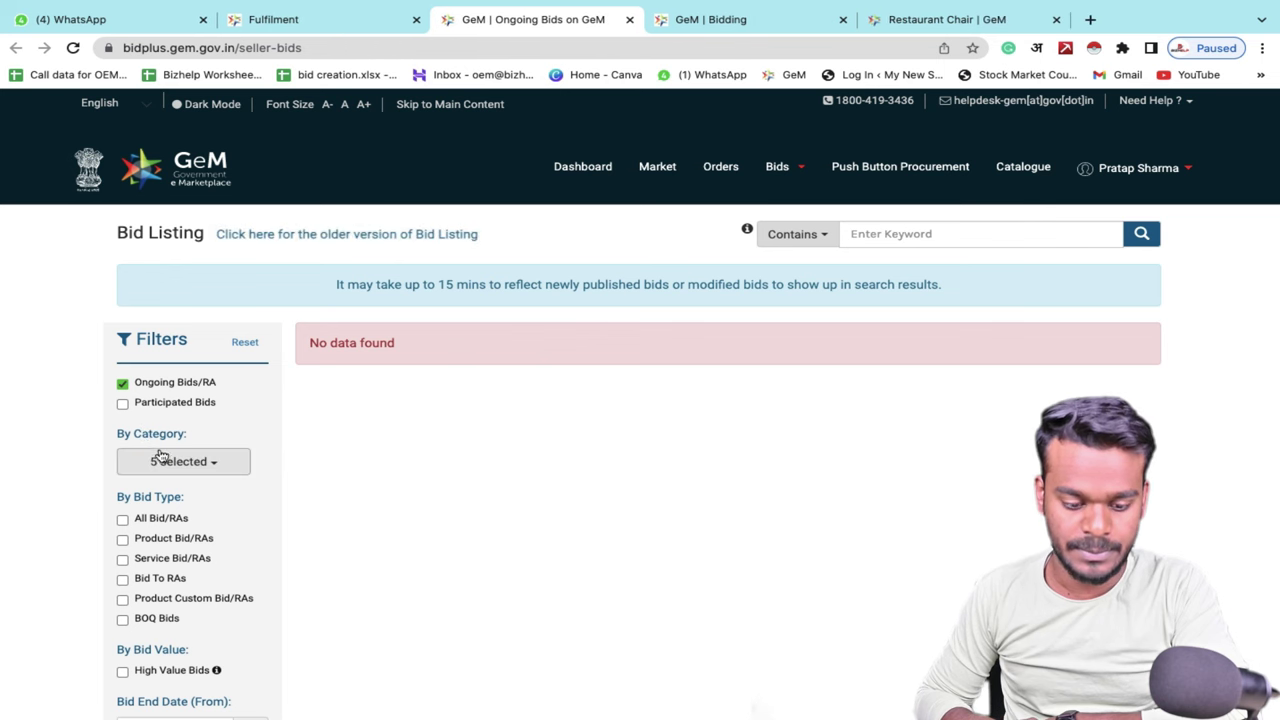
left_click(163, 459)
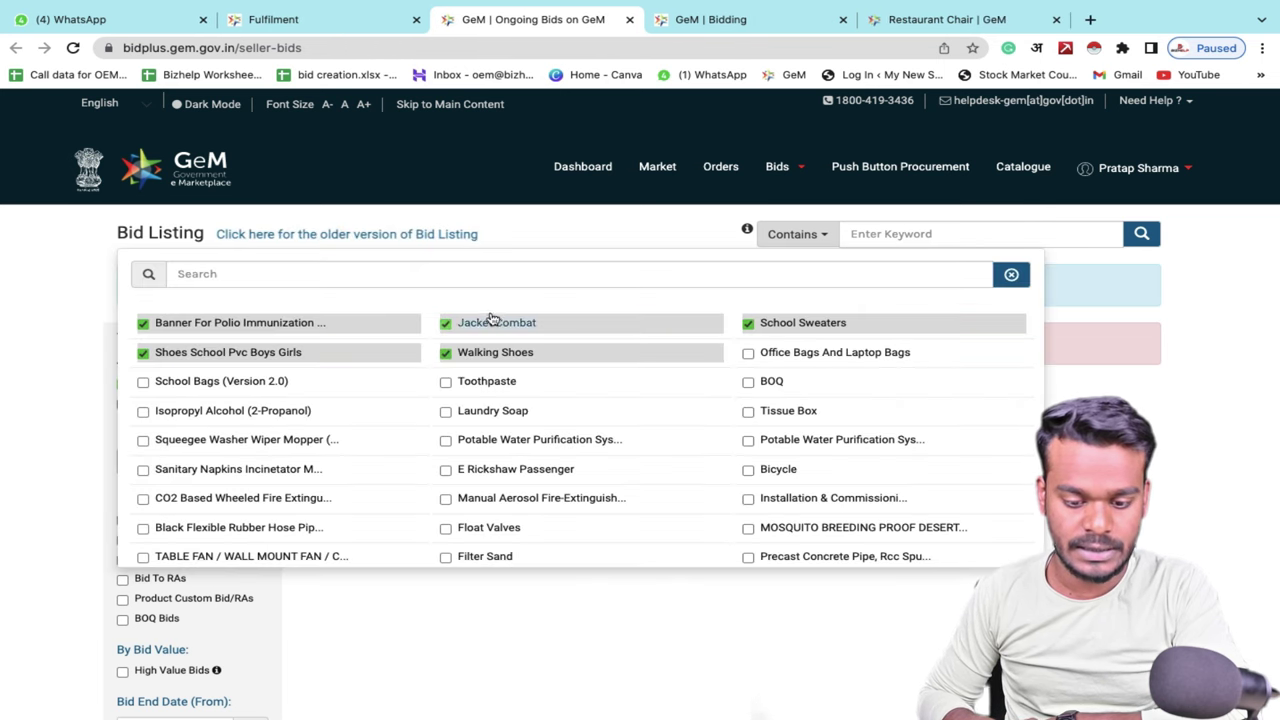
left_click(313, 350)
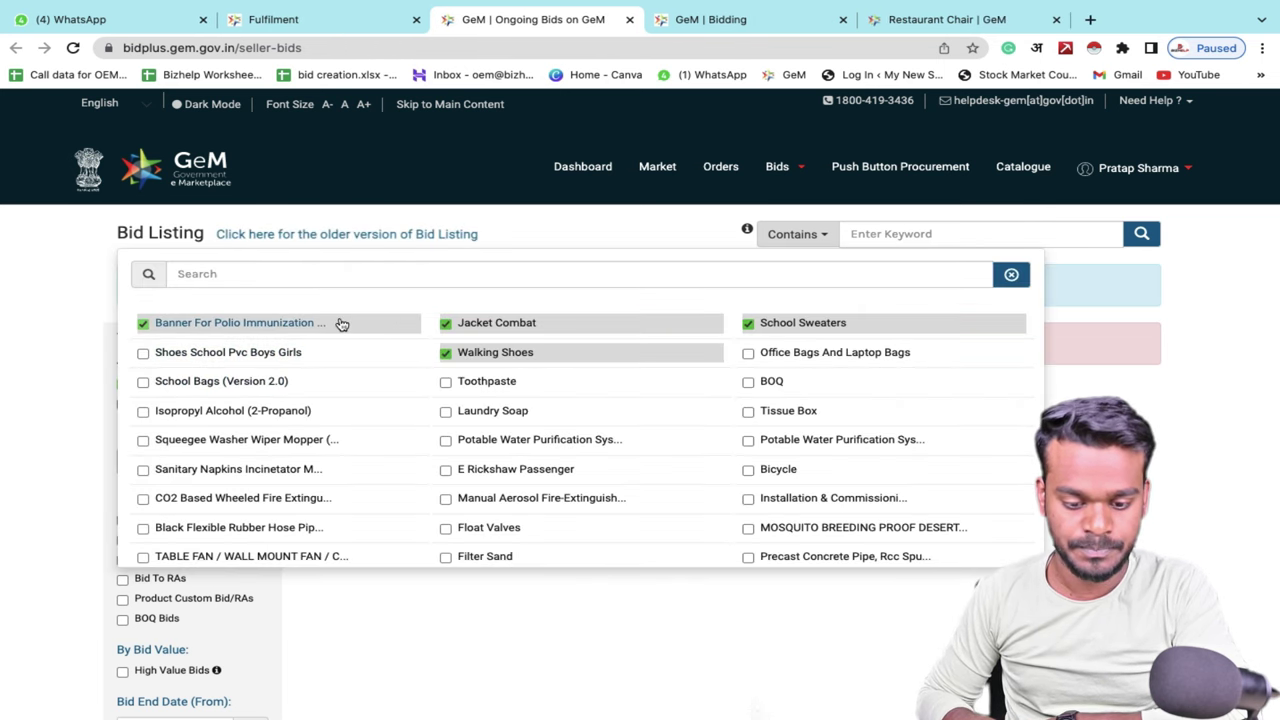
left_click(340, 323)
left_click(510, 330)
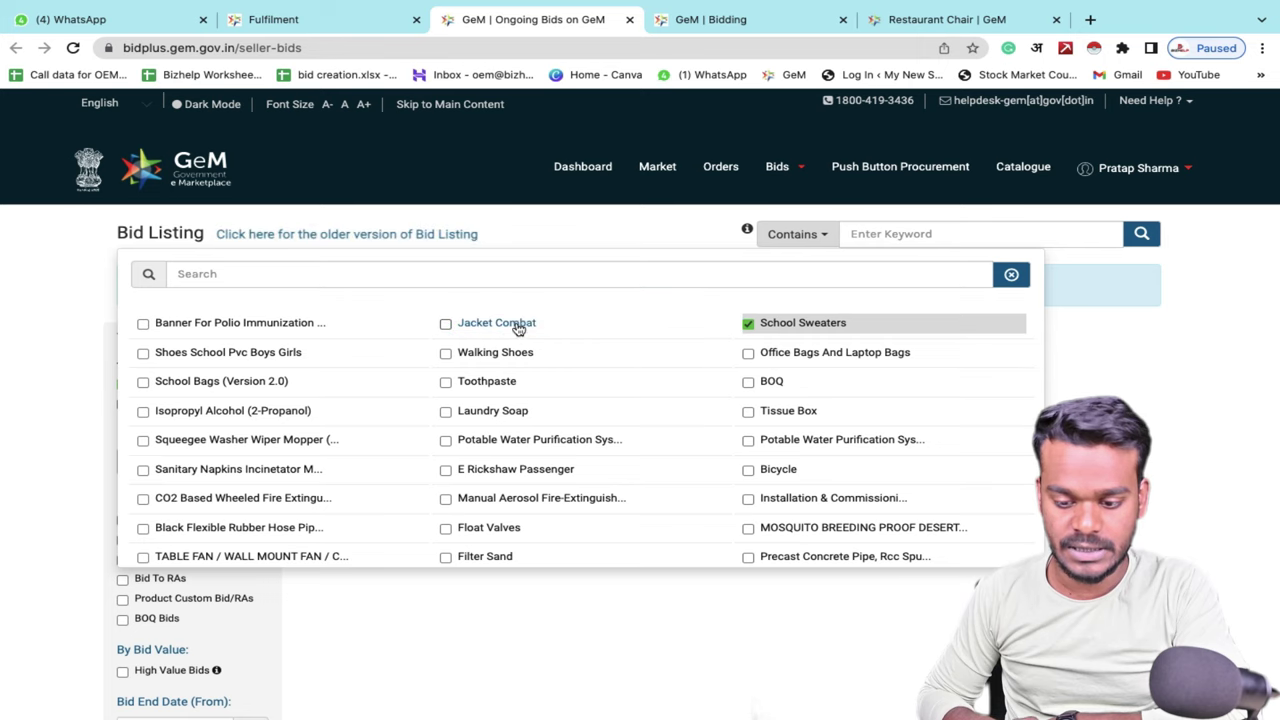
left_click(785, 328)
left_click(772, 384)
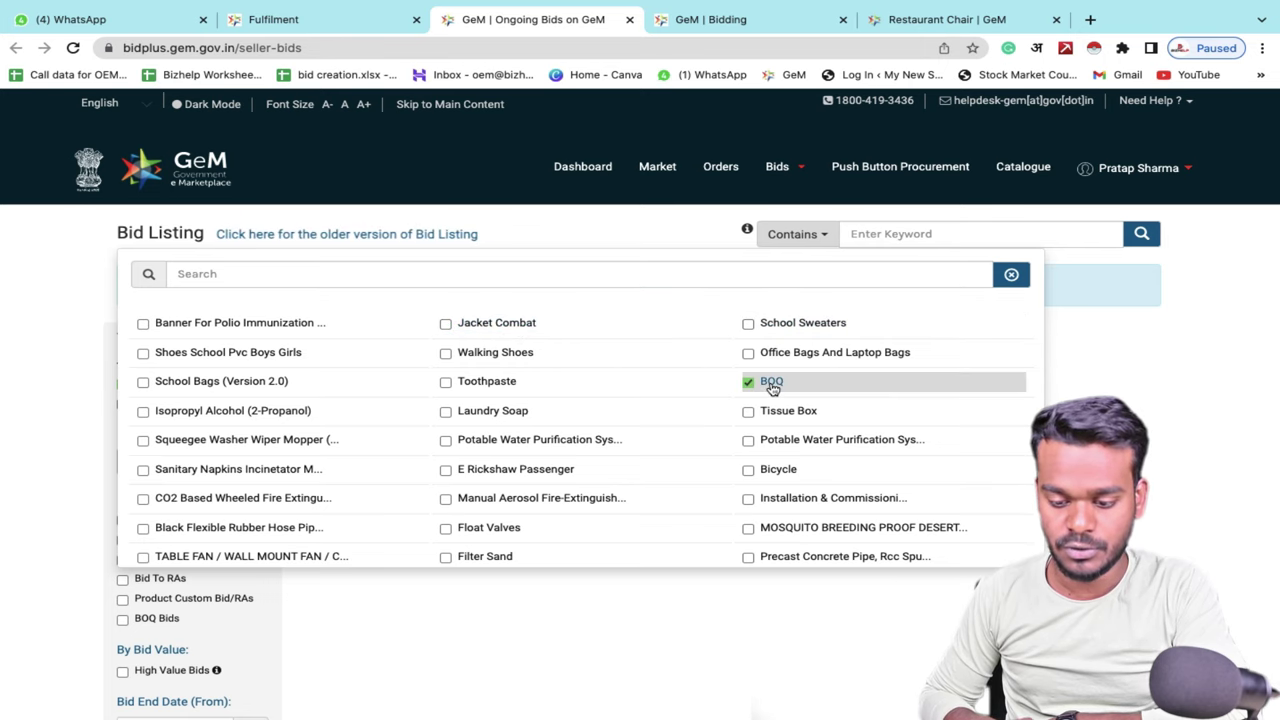
left_click(1251, 441)
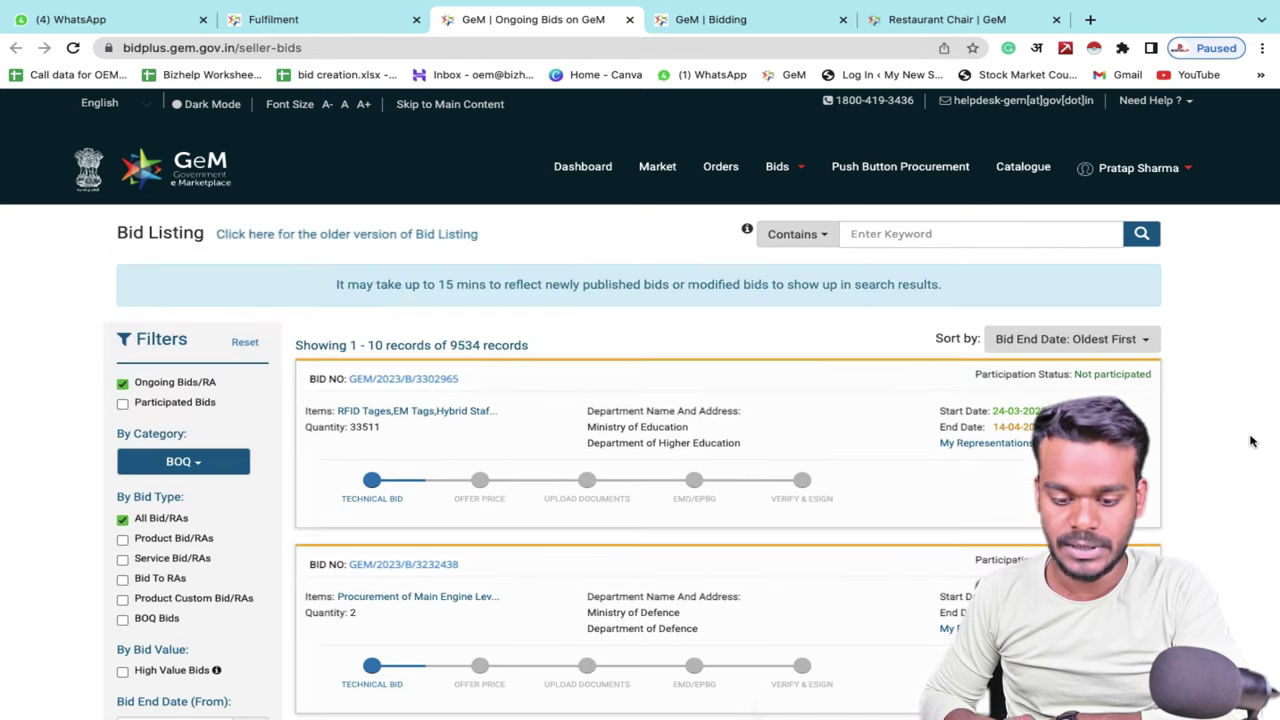
- Look through the ongoing bids listed under the BOQ category and review their items and departments
scroll(587, 530, "down", 10)
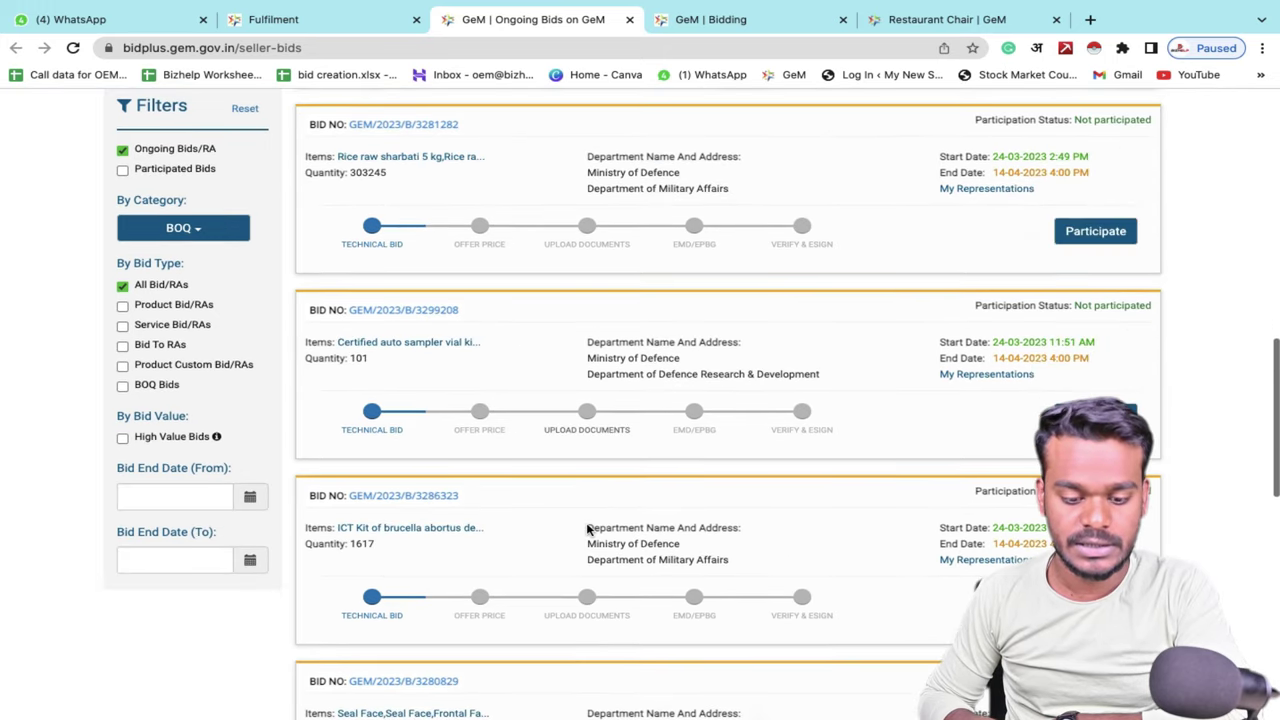
scroll(587, 530, "up", 5)
scroll(587, 530, "up", 5)
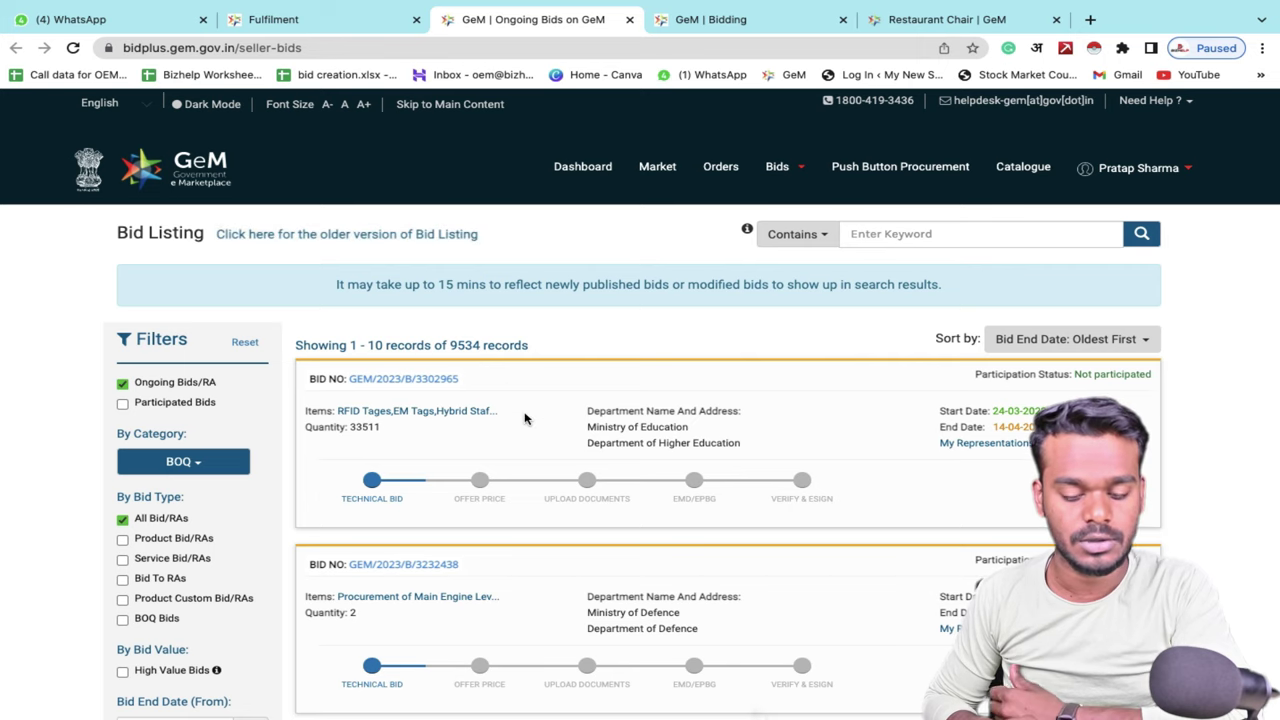
- In the BOQ bids listing, find the Certified auto sampler vial kits bid, then download and open its bid document
scroll(525, 418, "down", 6)
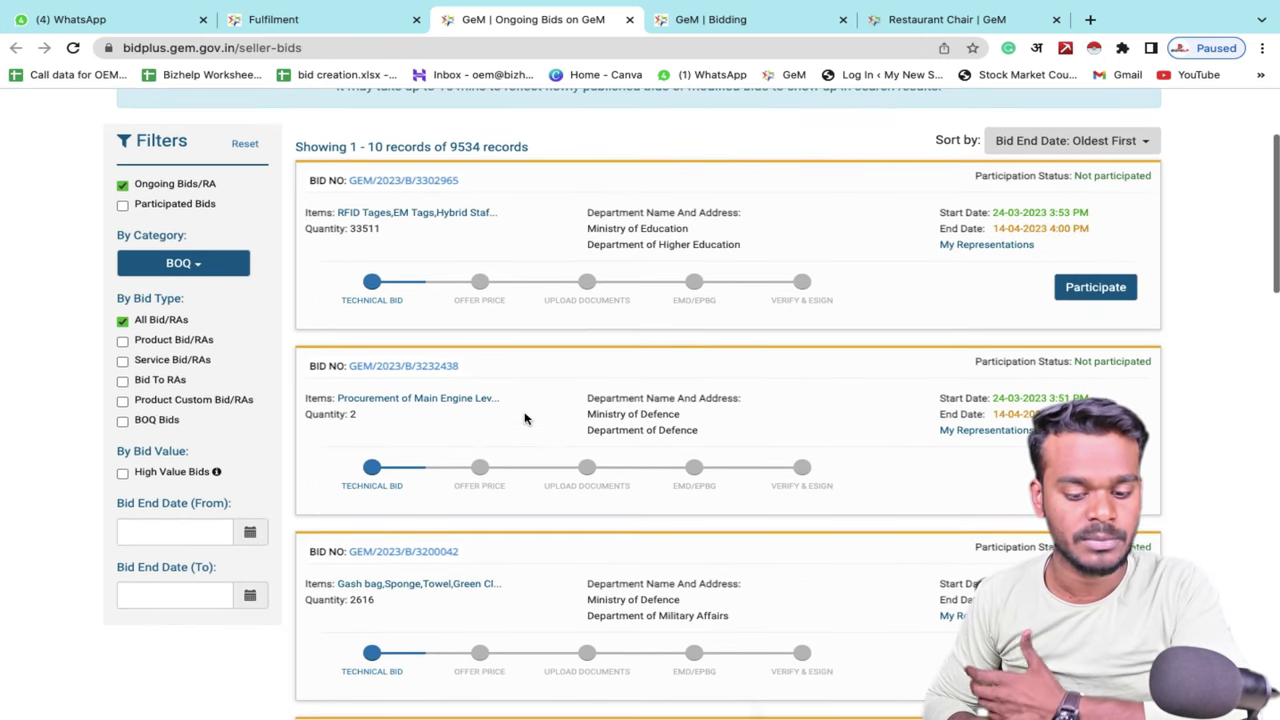
scroll(525, 418, "down", 5)
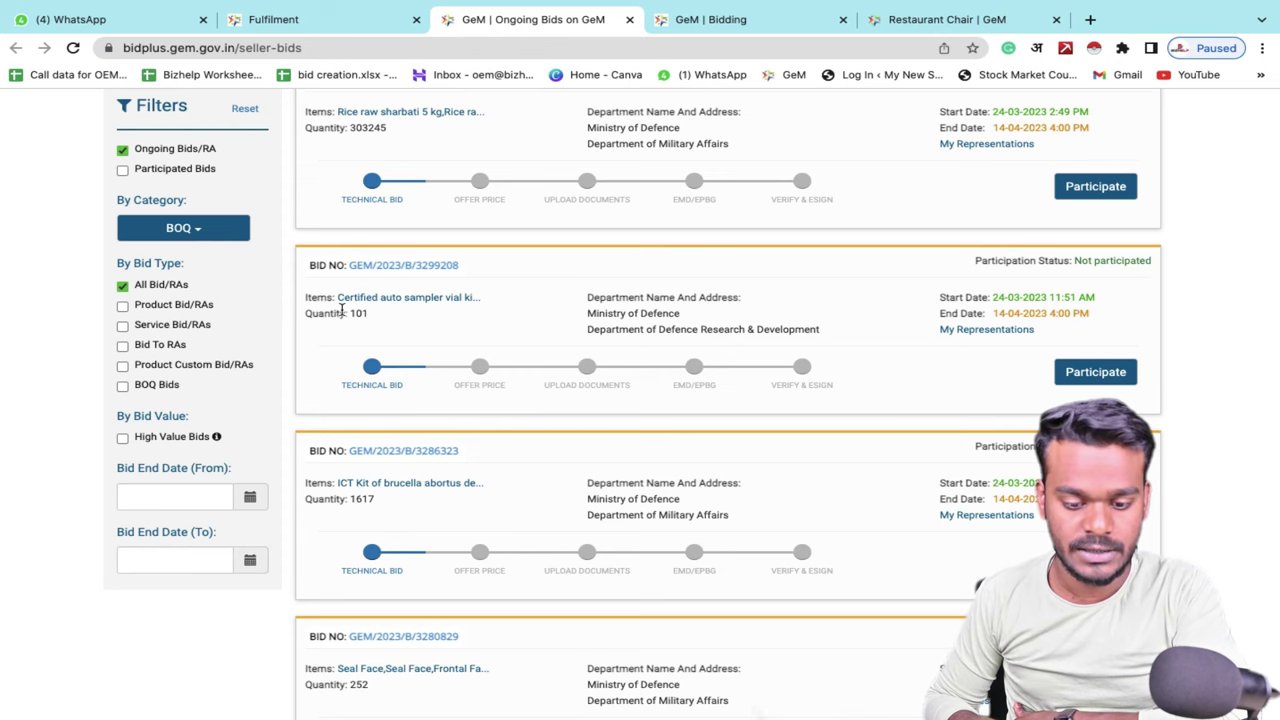
scroll(663, 324, "down", 1)
scroll(663, 328, "up", 1)
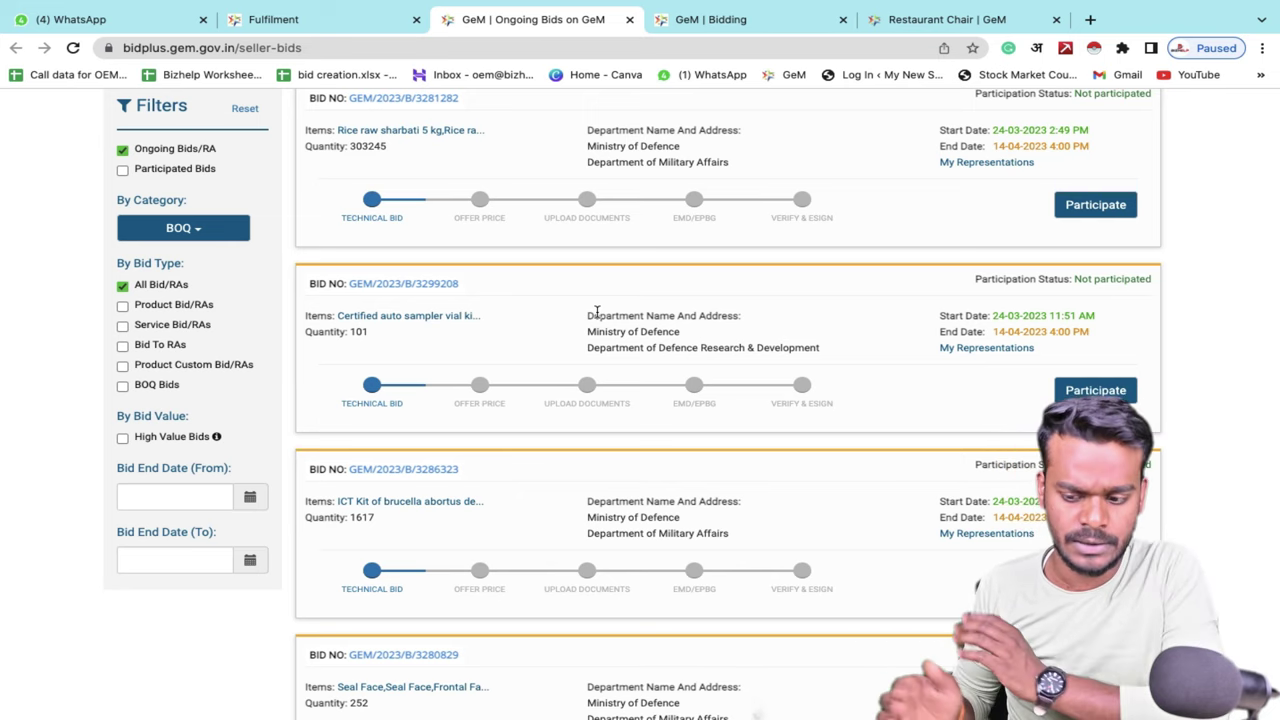
left_click(378, 285)
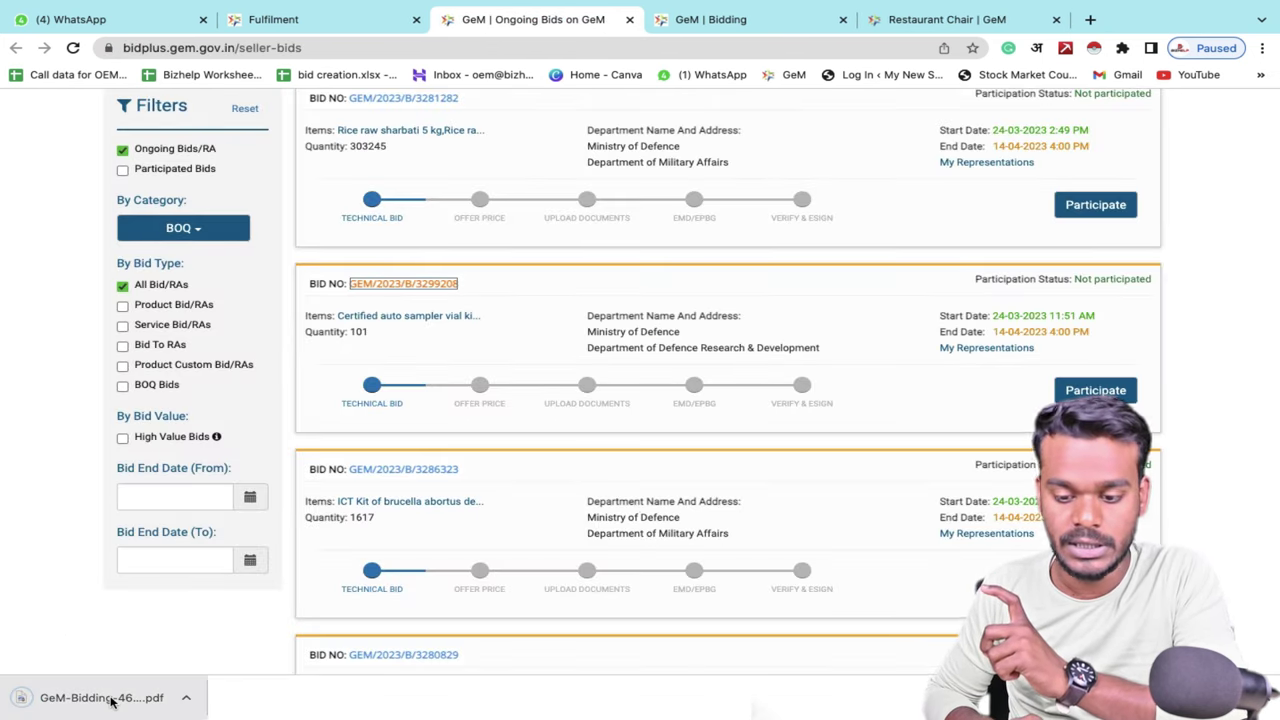
left_click(108, 698)
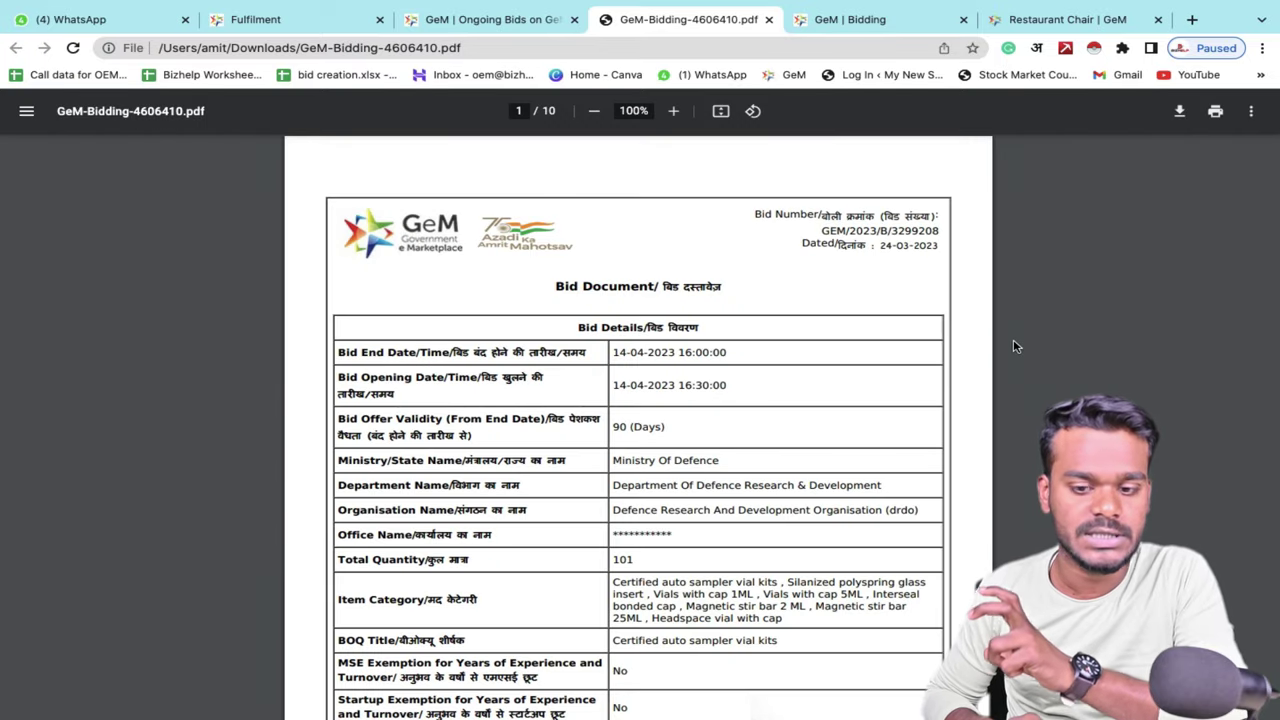
- Review the bid document's bid details, item categories and item-wise evaluation schedules down to the technical specifications
scroll(1013, 346, "down", 3)
scroll(726, 565, "down", 2)
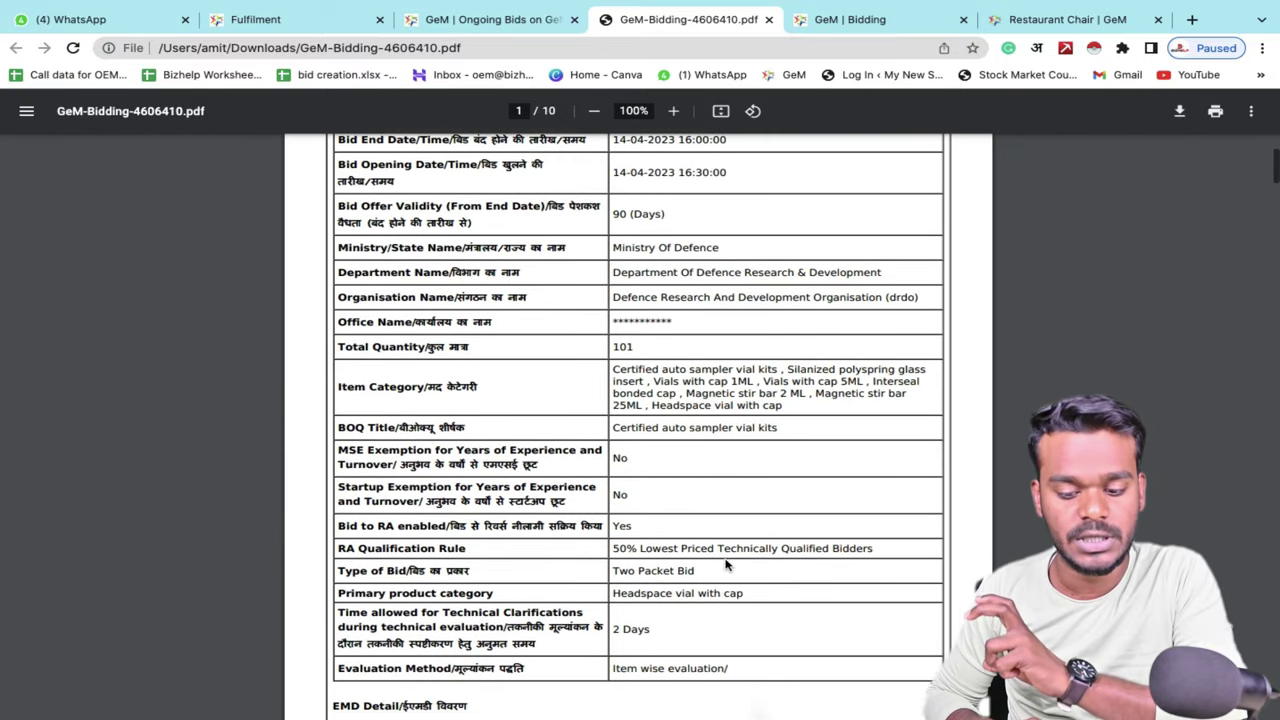
scroll(795, 457, "down", 5)
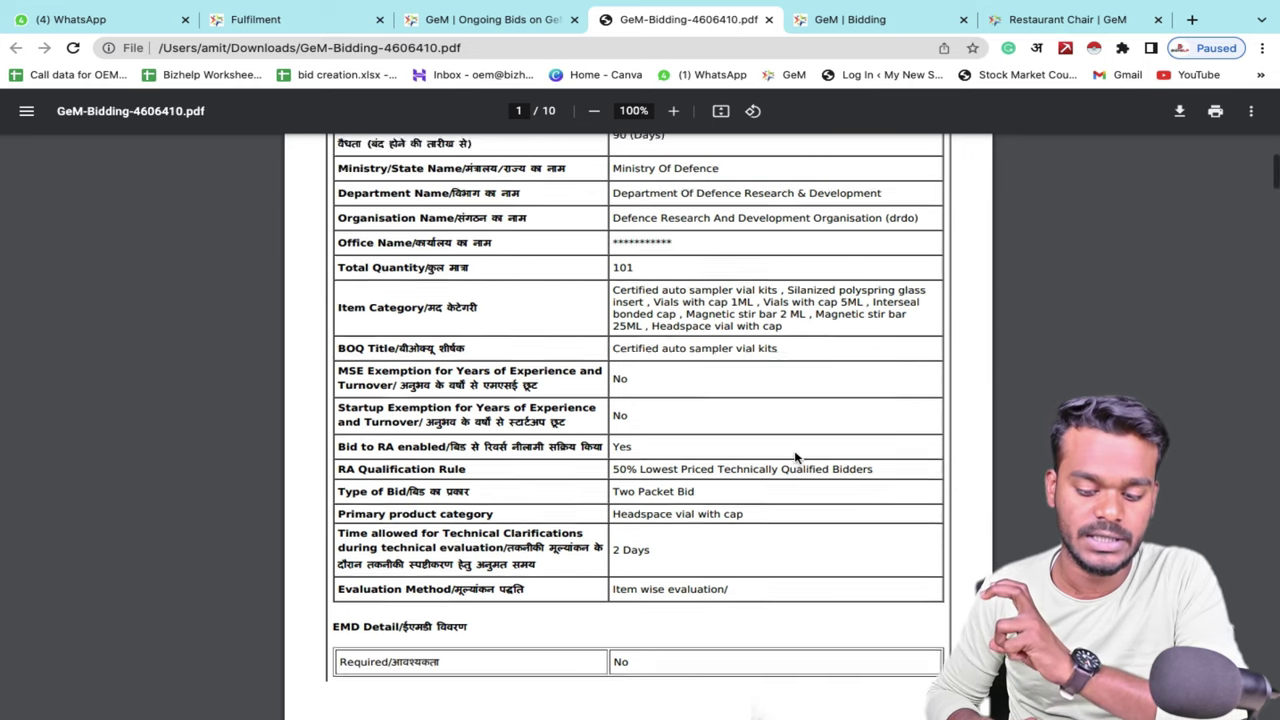
scroll(795, 457, "up", 9)
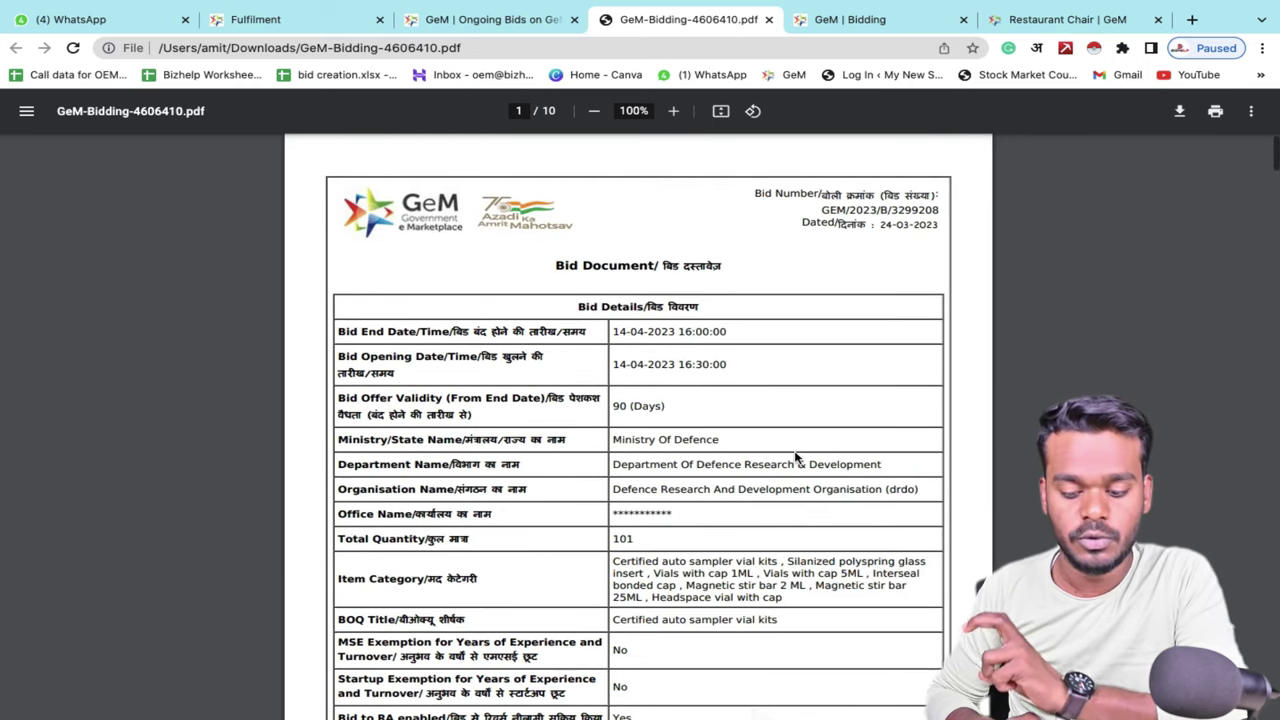
scroll(795, 457, "down", 2)
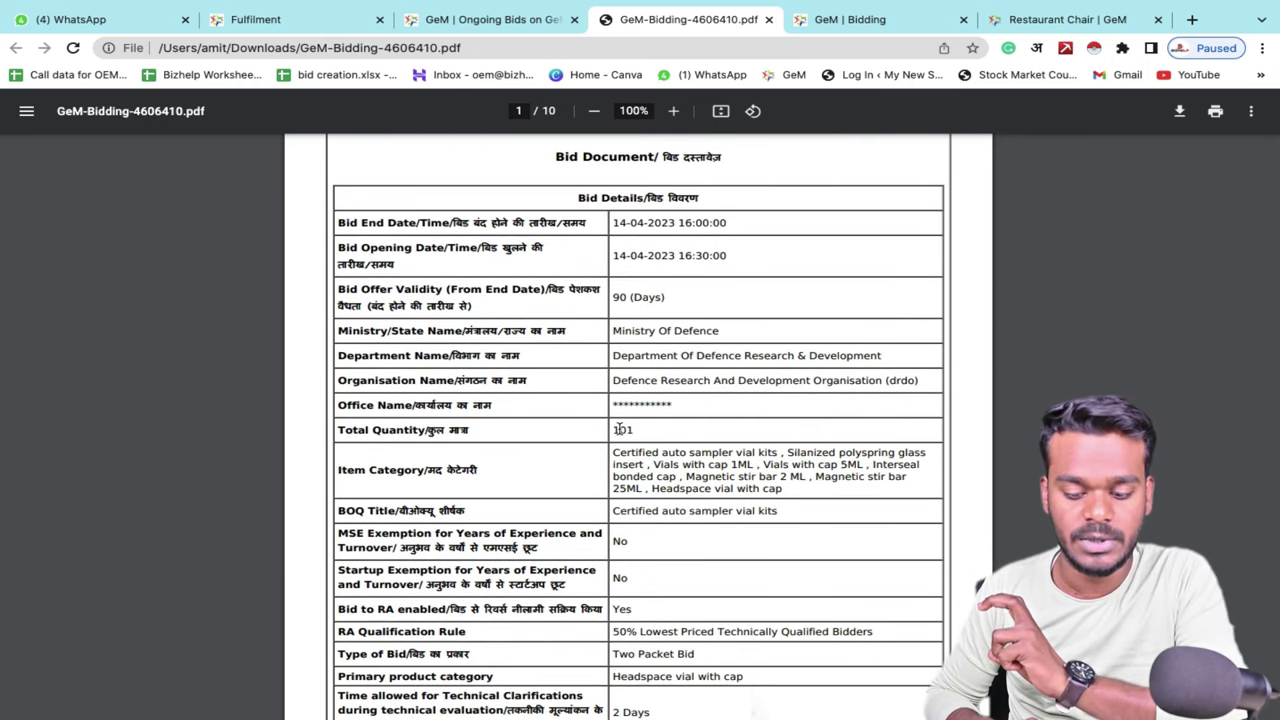
scroll(619, 429, "down", 20)
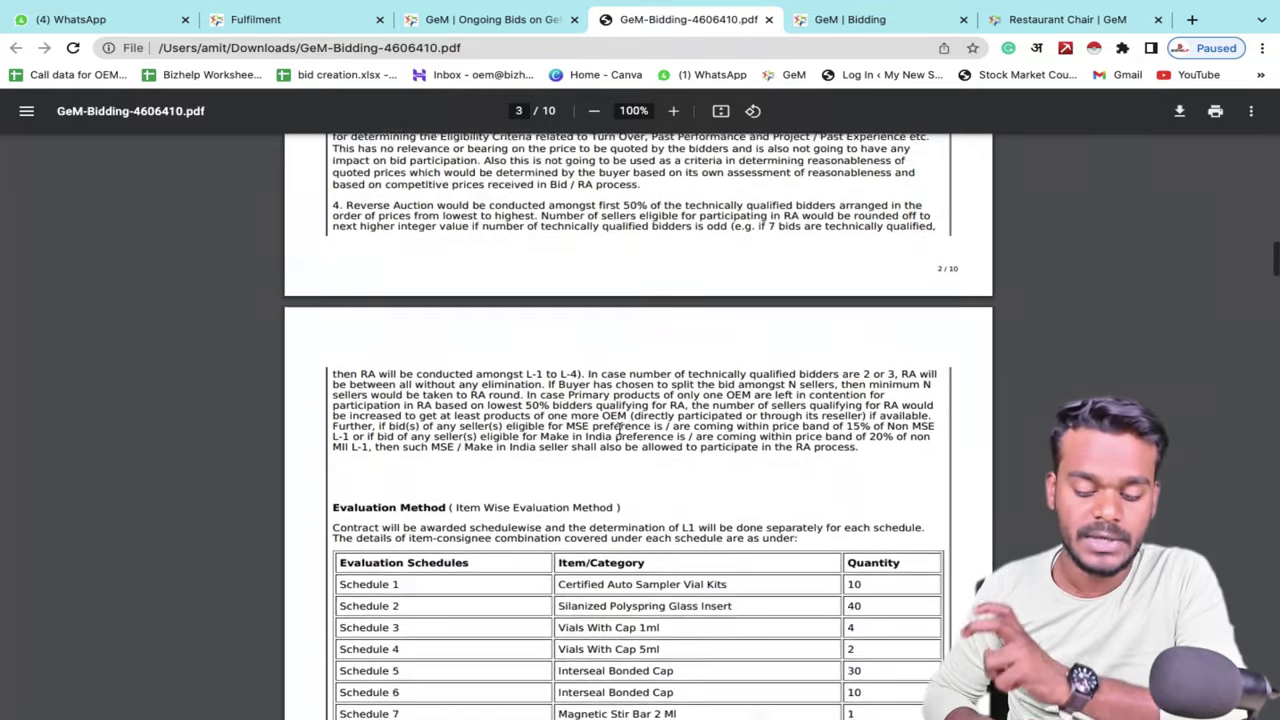
scroll(619, 429, "down", 5)
scroll(619, 429, "up", 5)
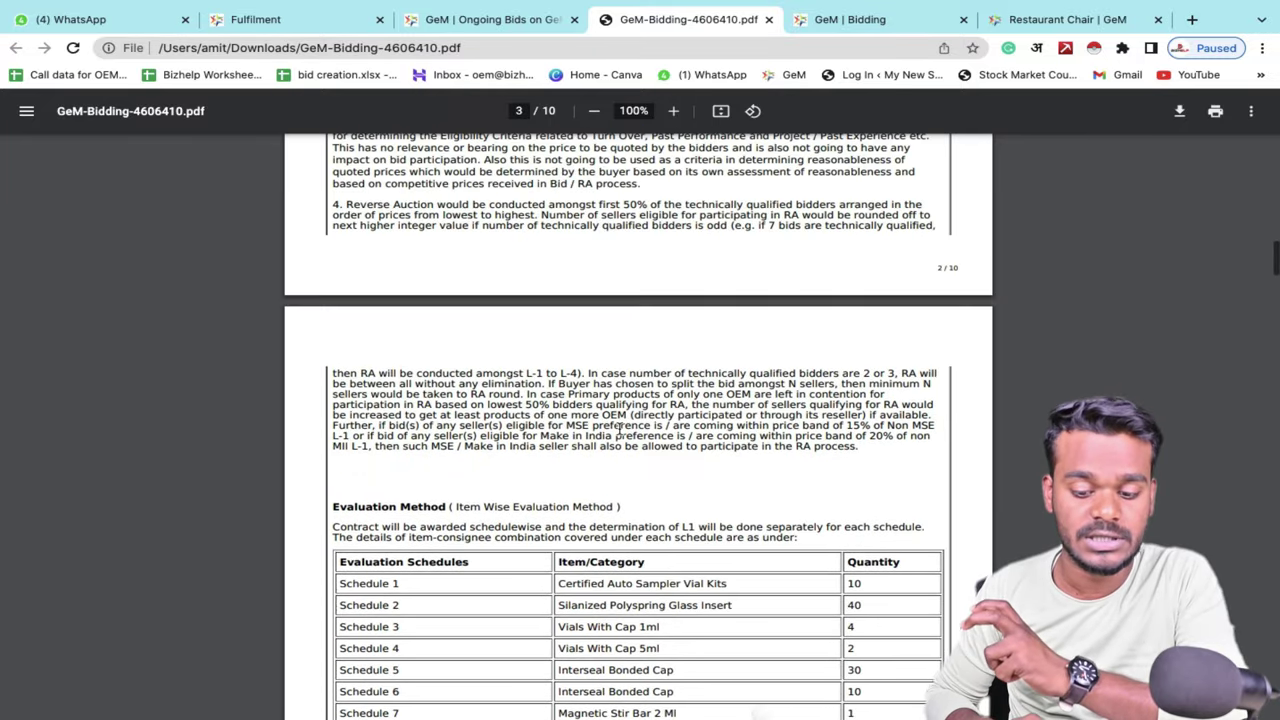
scroll(619, 429, "up", 10)
scroll(619, 429, "down", 20)
scroll(619, 429, "up", 4)
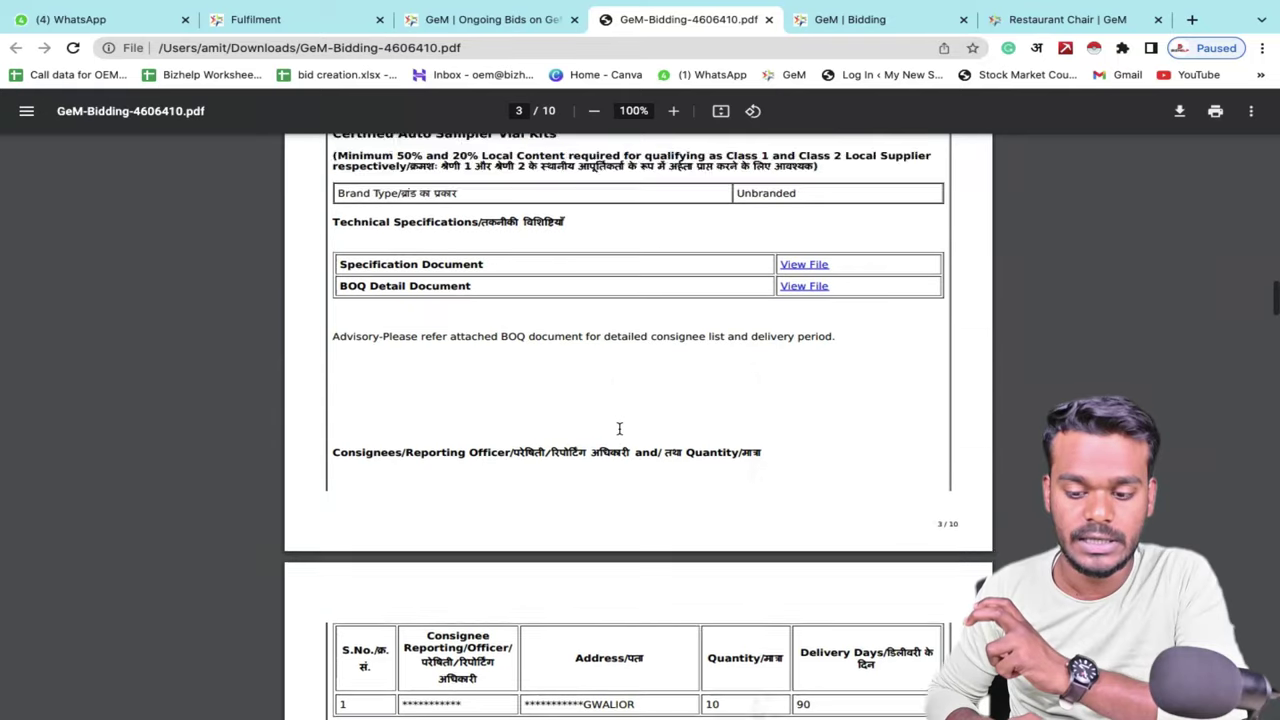
scroll(619, 429, "up", 9)
scroll(619, 429, "down", 5)
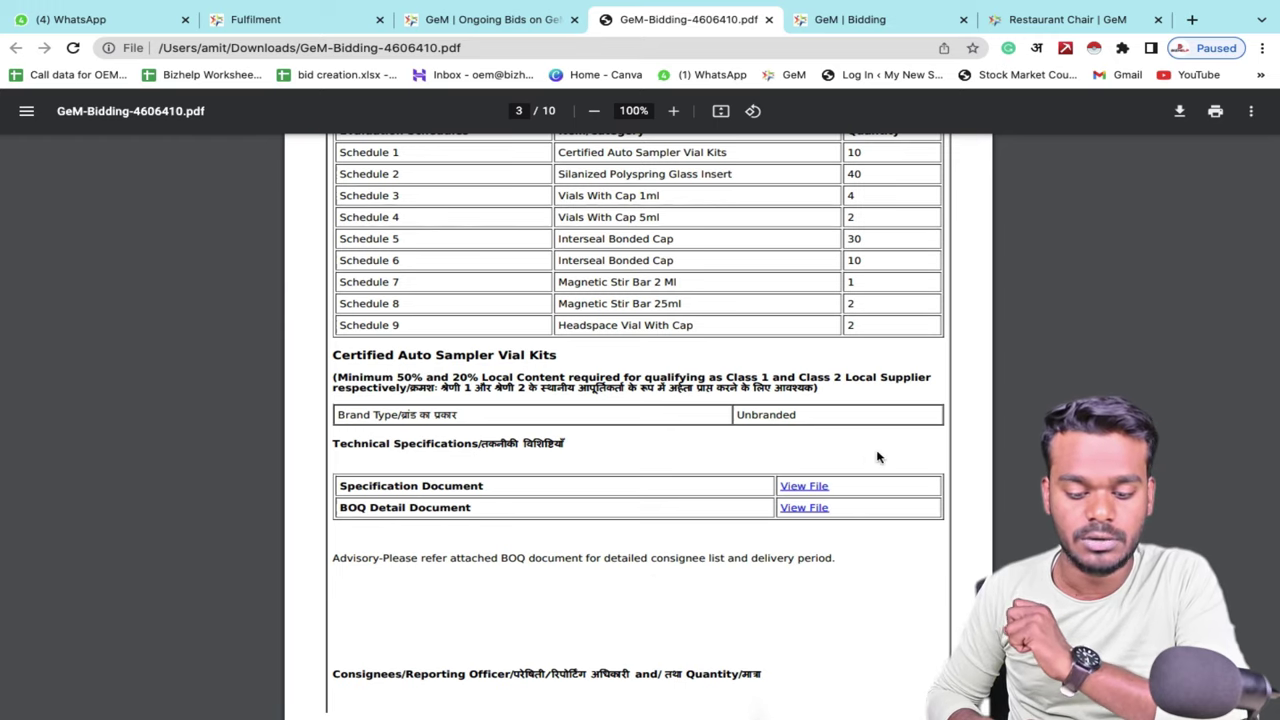
- Open the specification document for the Certified Auto Sampler Vial Kits, read its item descriptions and quantities, and return to the bid document
left_click(797, 488)
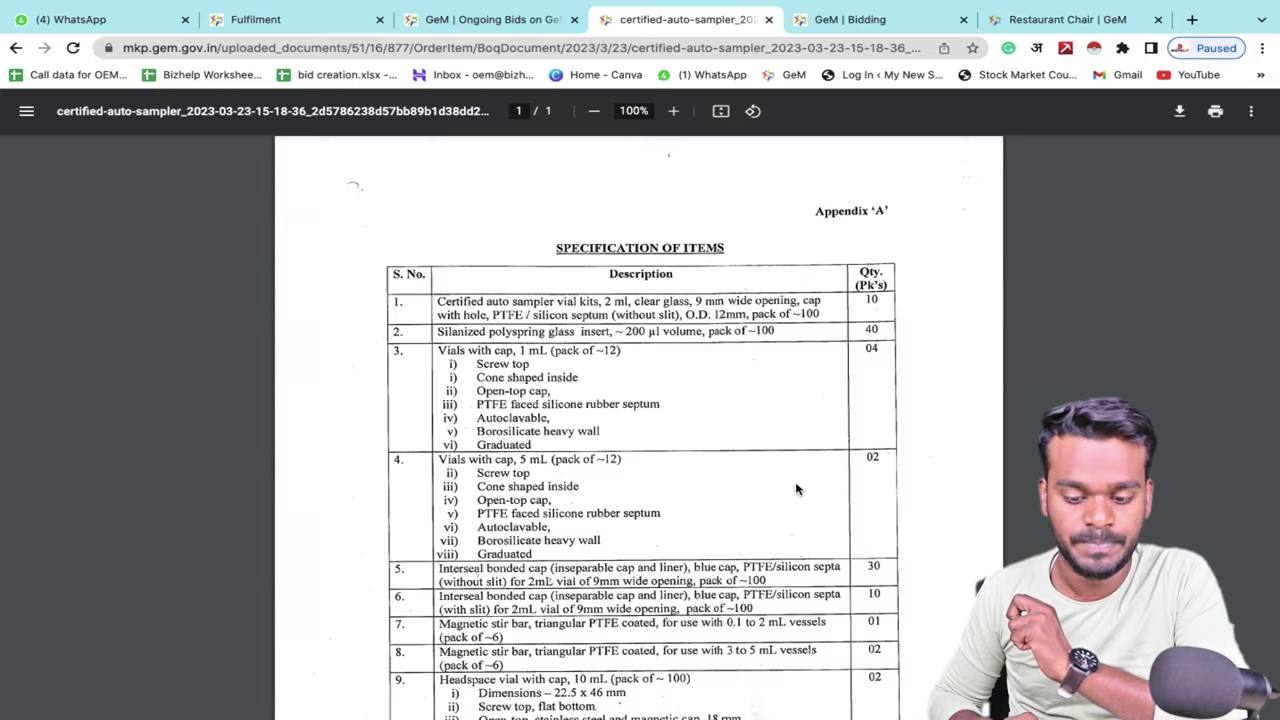
scroll(797, 488, "down", 5)
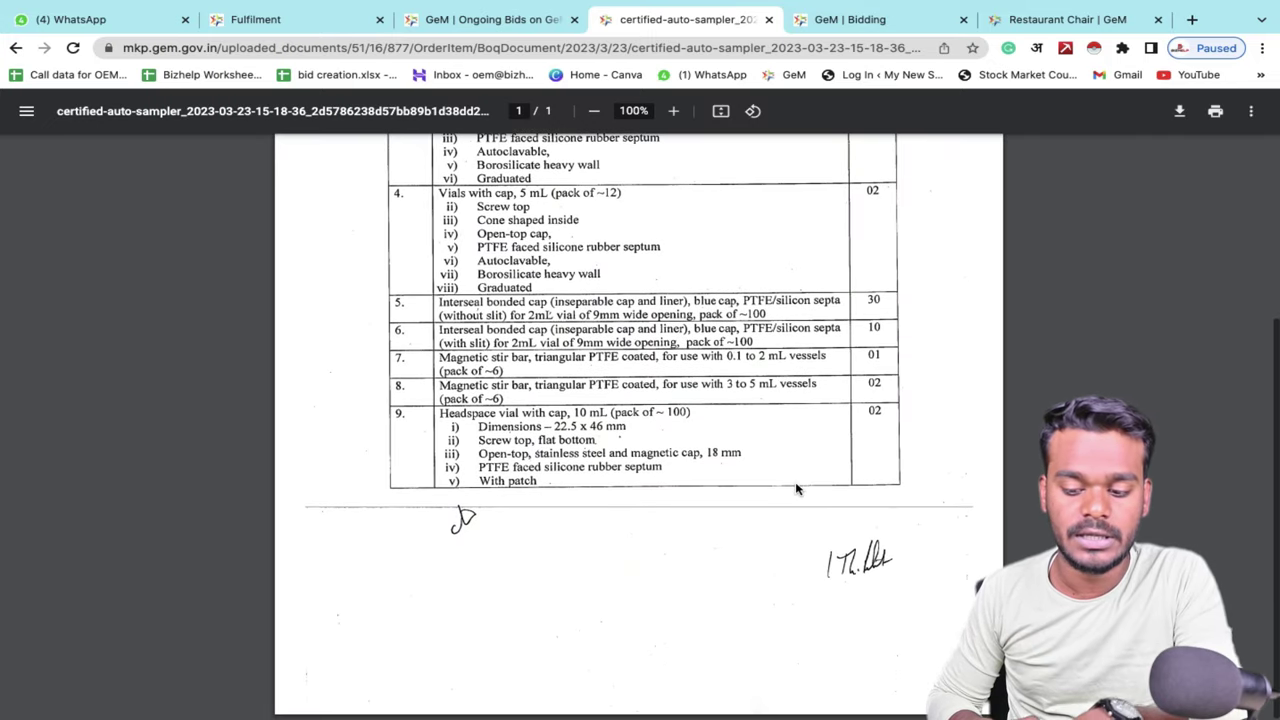
scroll(797, 488, "up", 3)
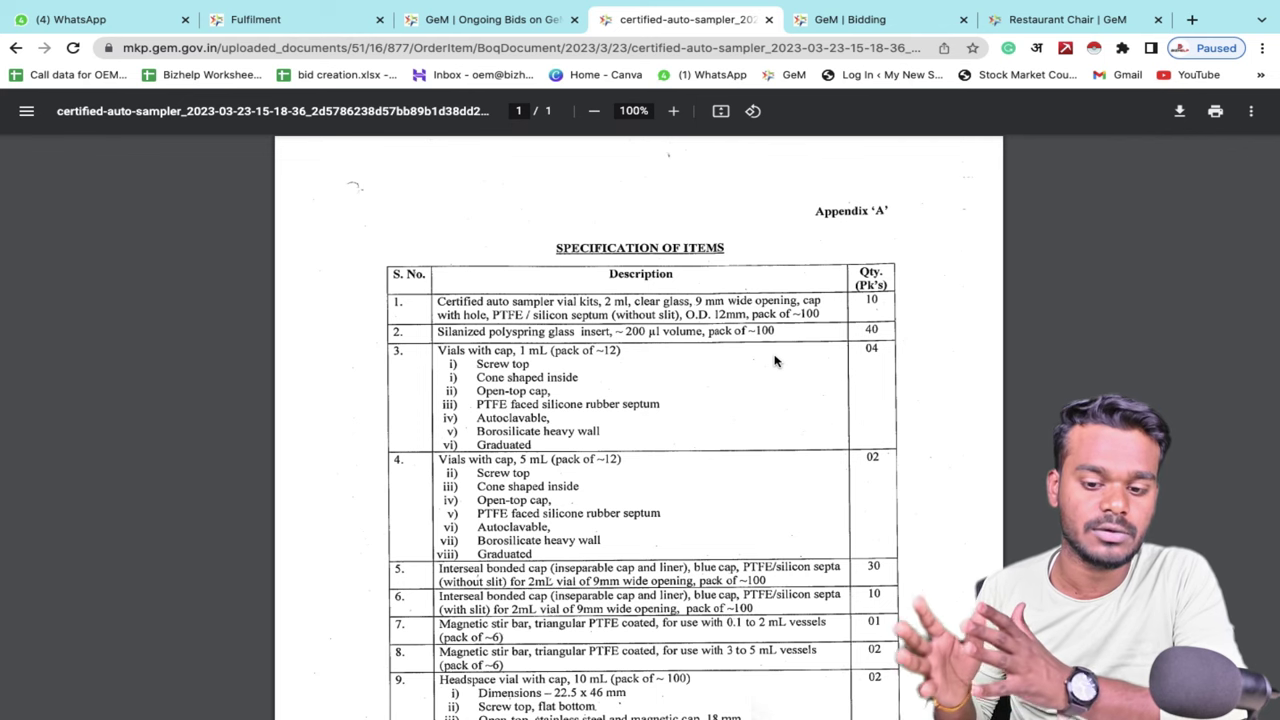
left_click(15, 47)
- Examine the bid document's experience and turnover exemptions, EMD and ePBG requirements, and MII and MSE purchase preference clauses
scroll(734, 531, "down", 10)
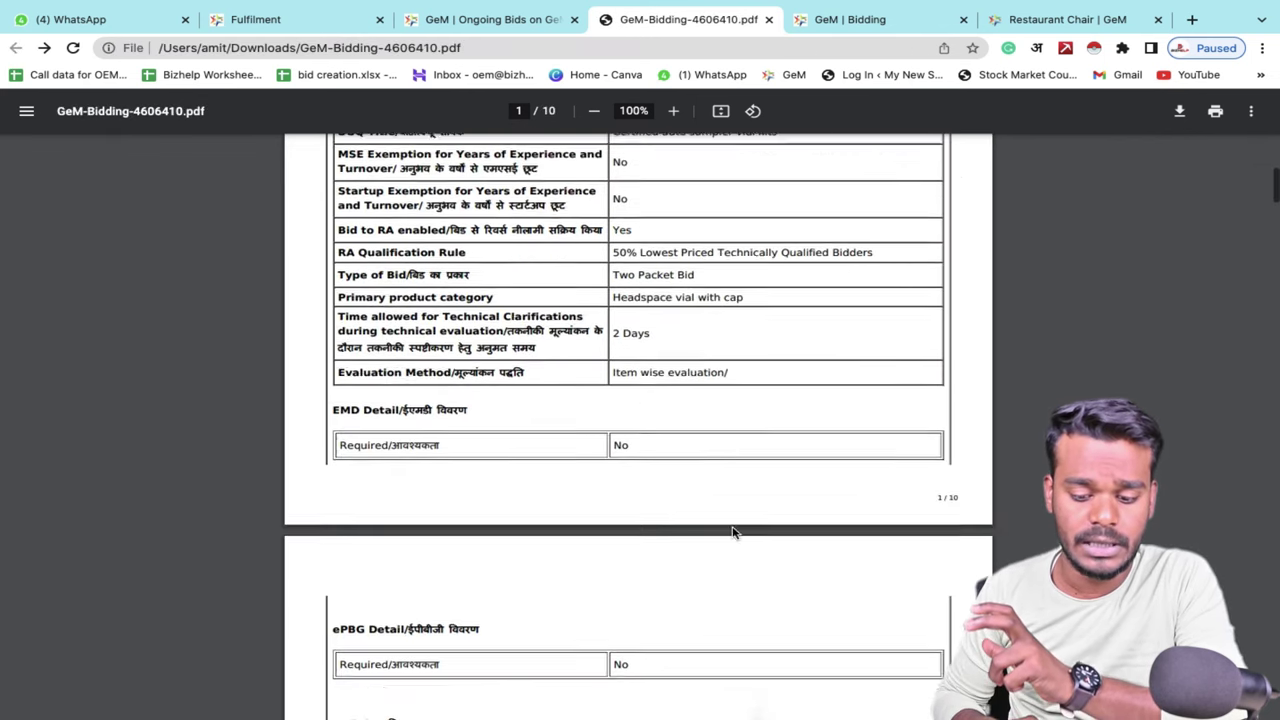
scroll(734, 531, "down", 8)
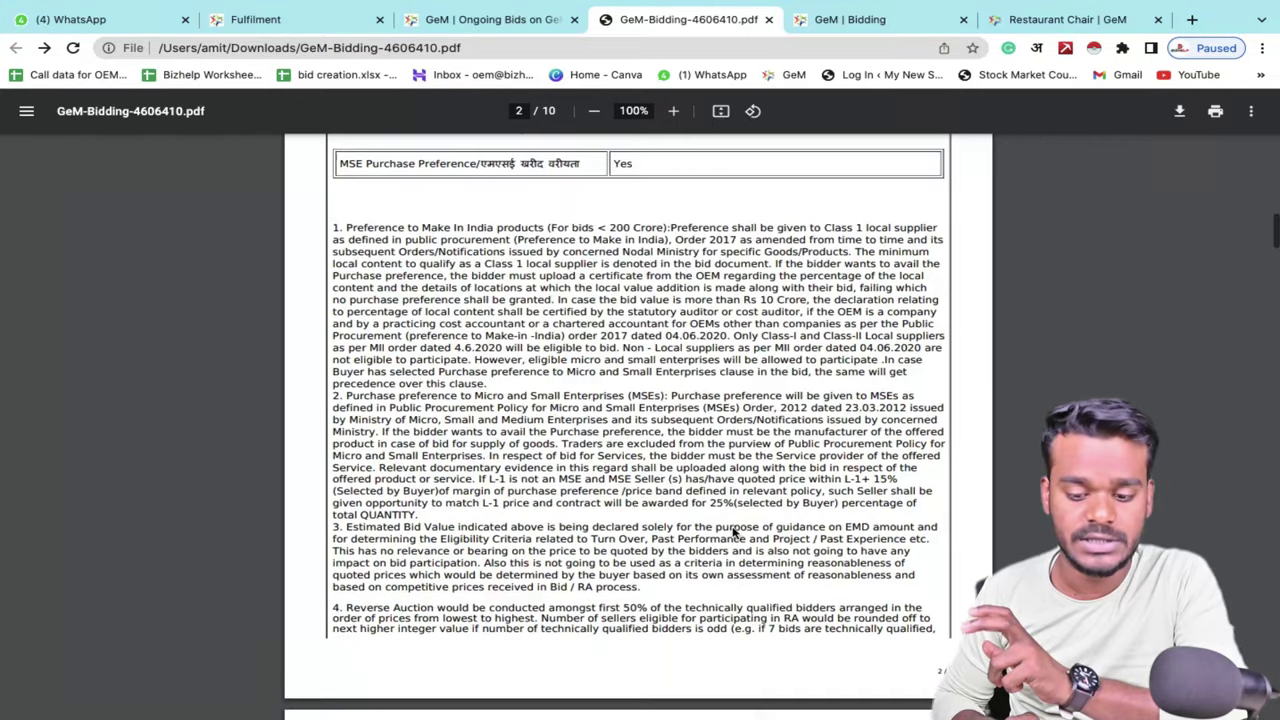
scroll(734, 531, "up", 2)
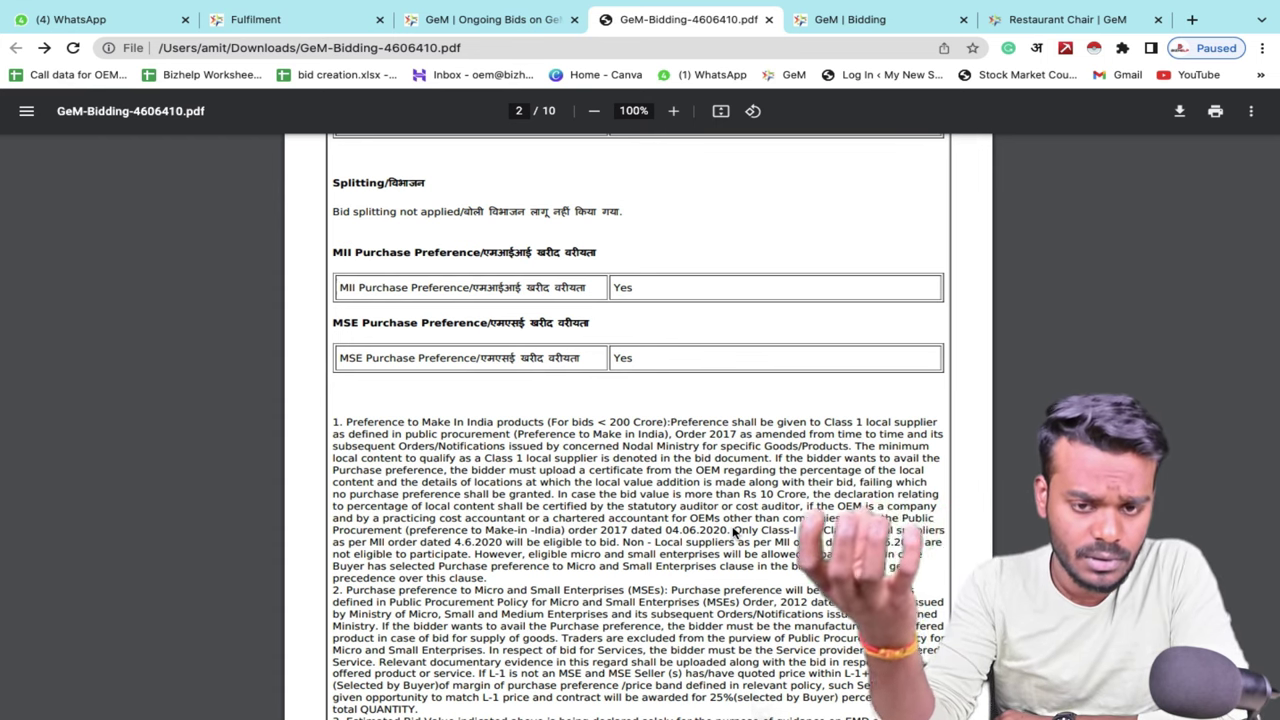
scroll(734, 531, "up", 7)
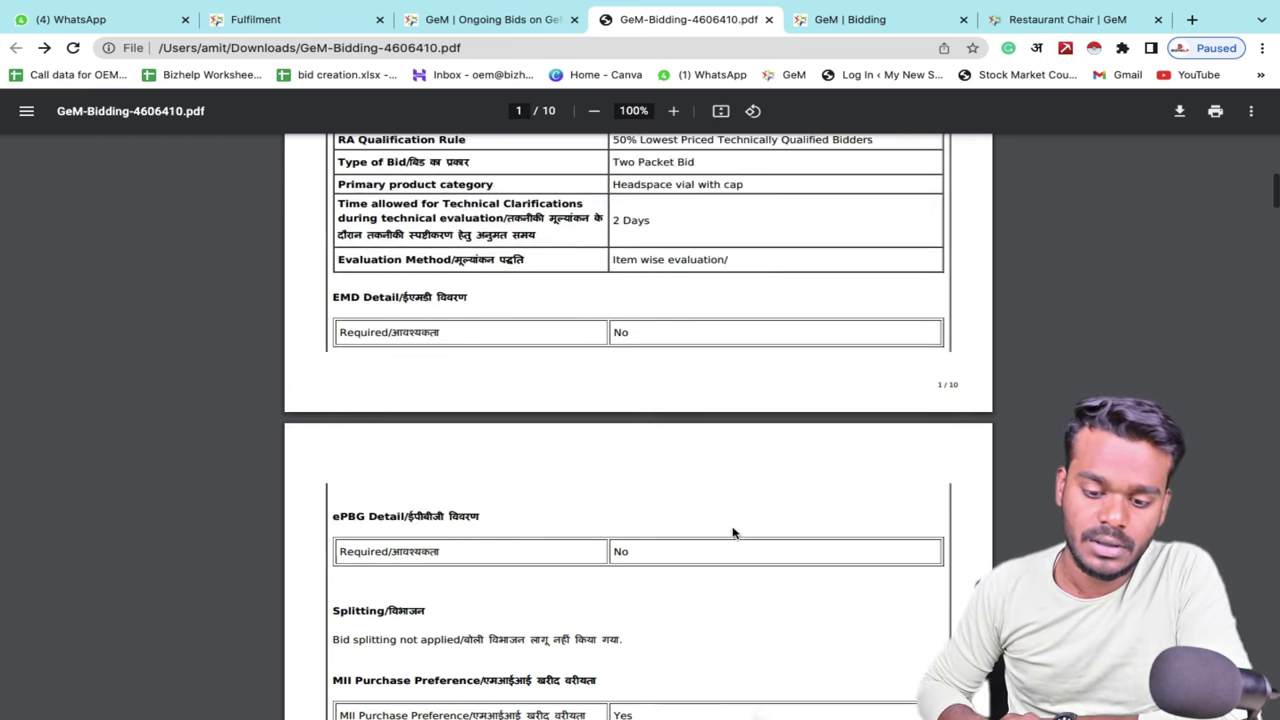
scroll(733, 532, "down", 1)
scroll(733, 532, "down", 1)
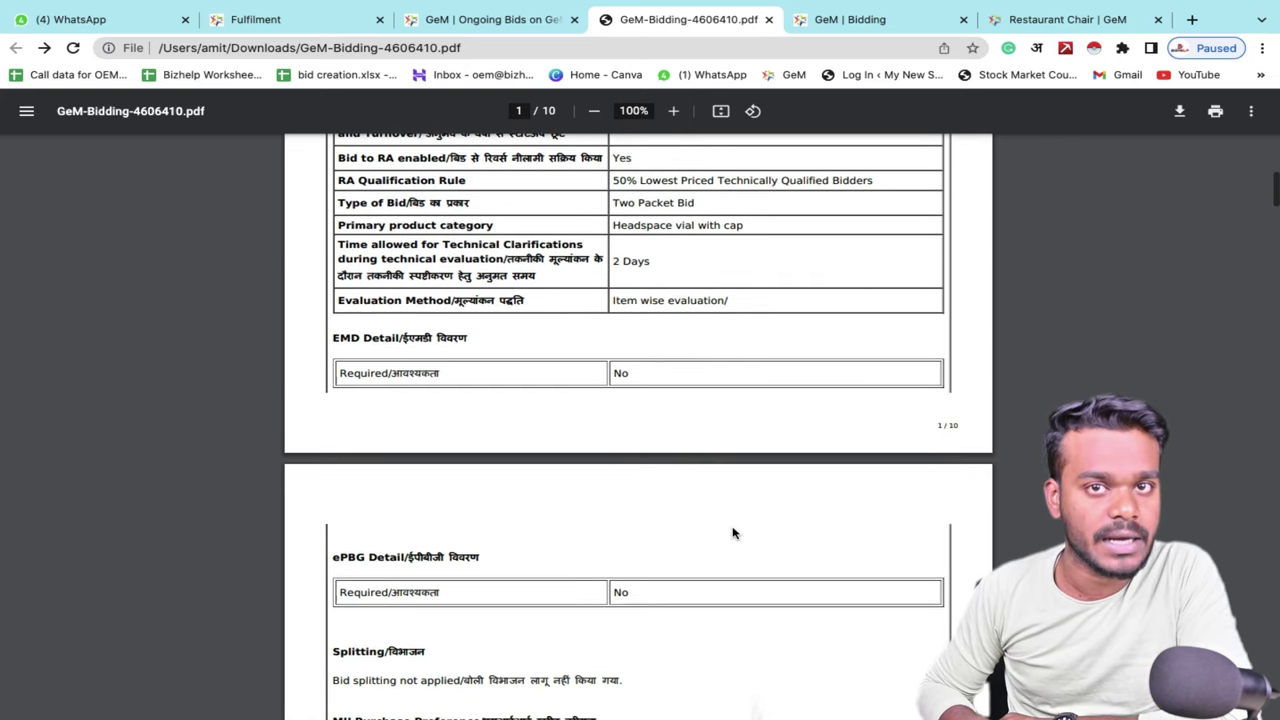
scroll(733, 532, "up", 5)
scroll(733, 353, "up", 1)
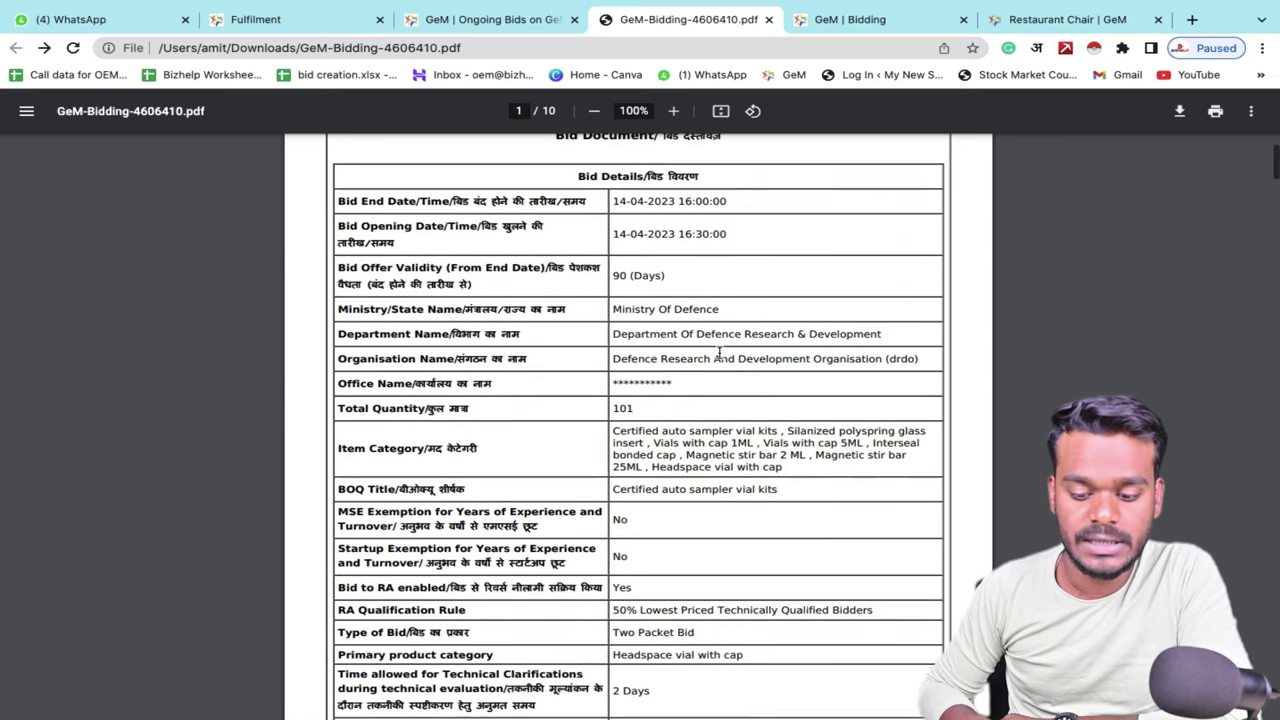
scroll(673, 459, "down", 6)
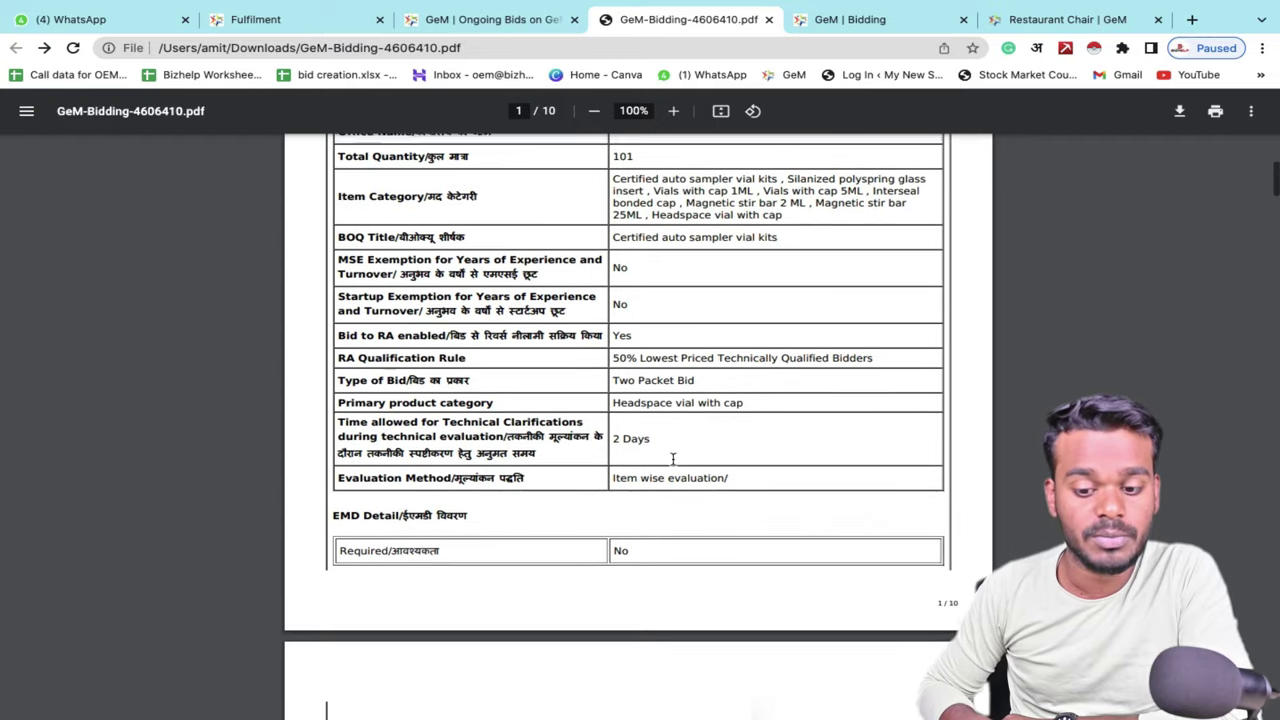
scroll(673, 459, "down", 4)
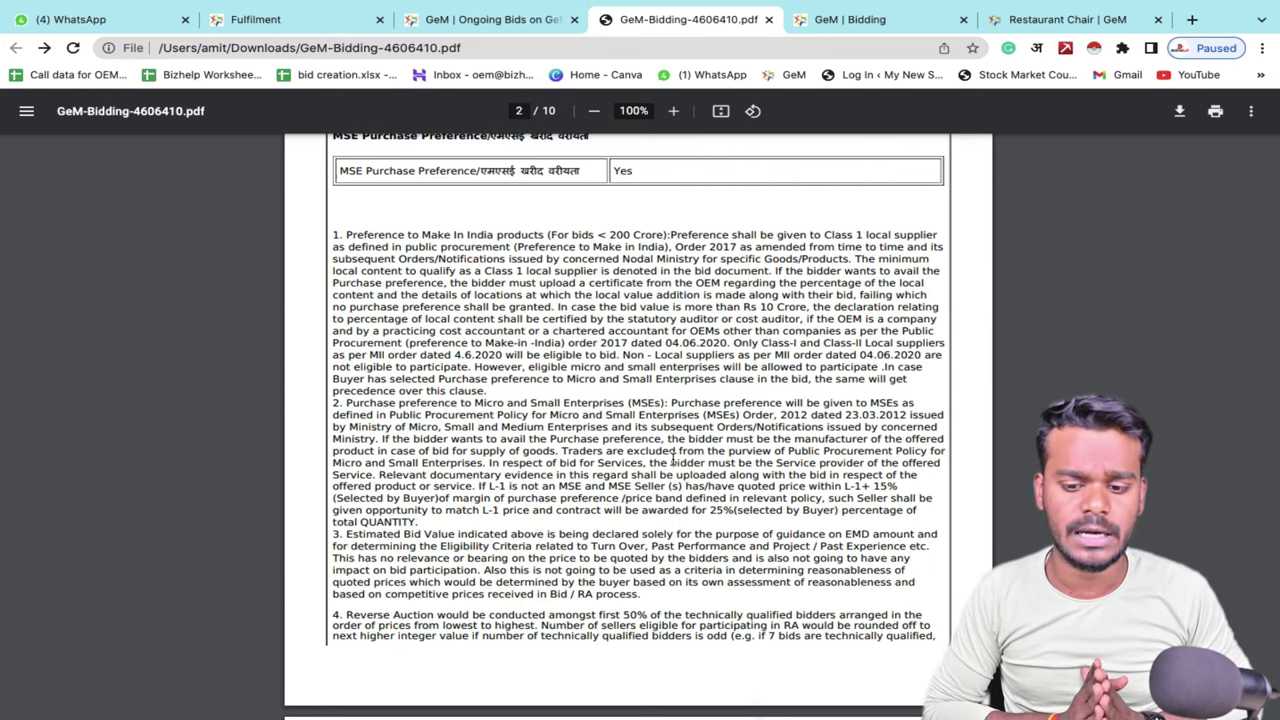
scroll(672, 458, "down", 1)
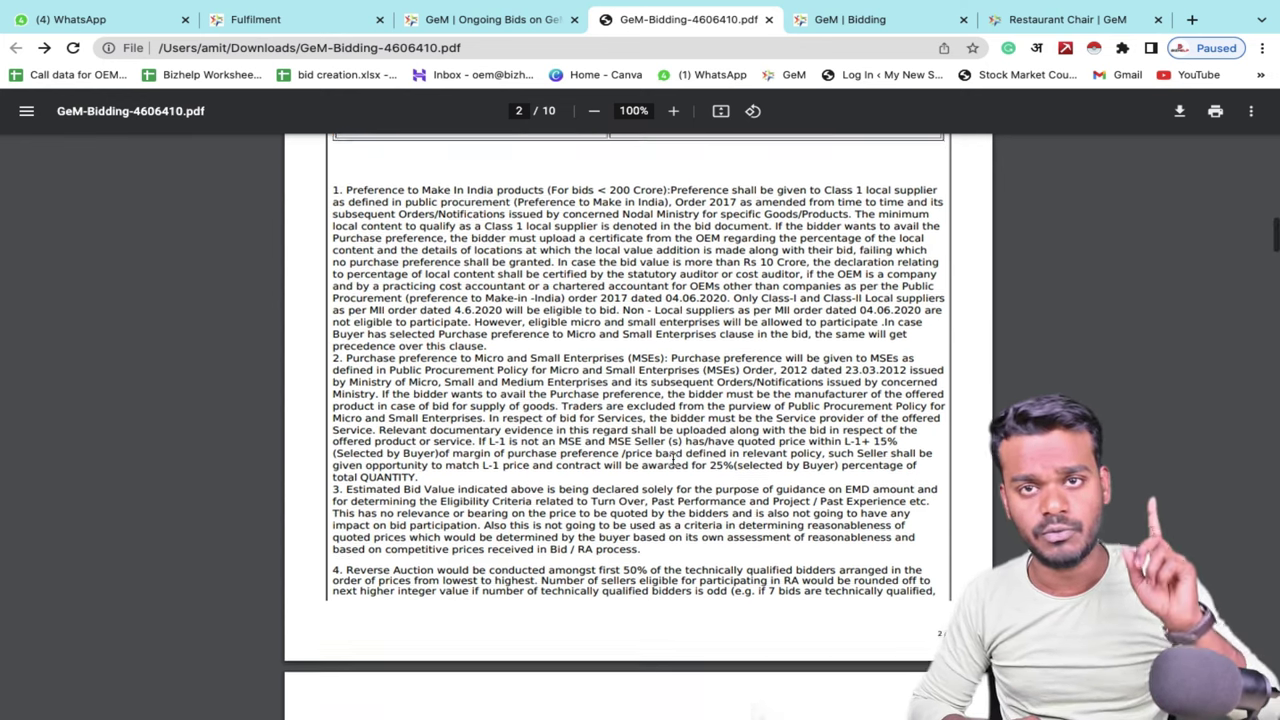
scroll(672, 460, "up", 2)
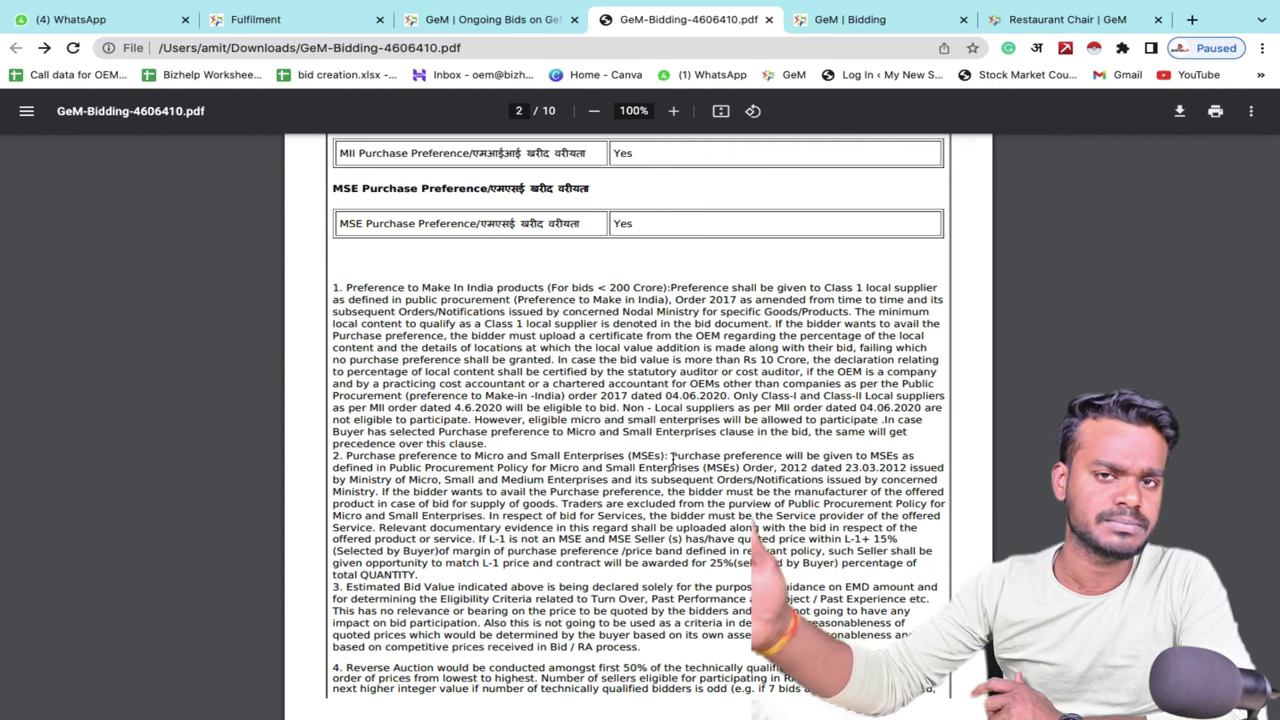
scroll(672, 458, "up", 6)
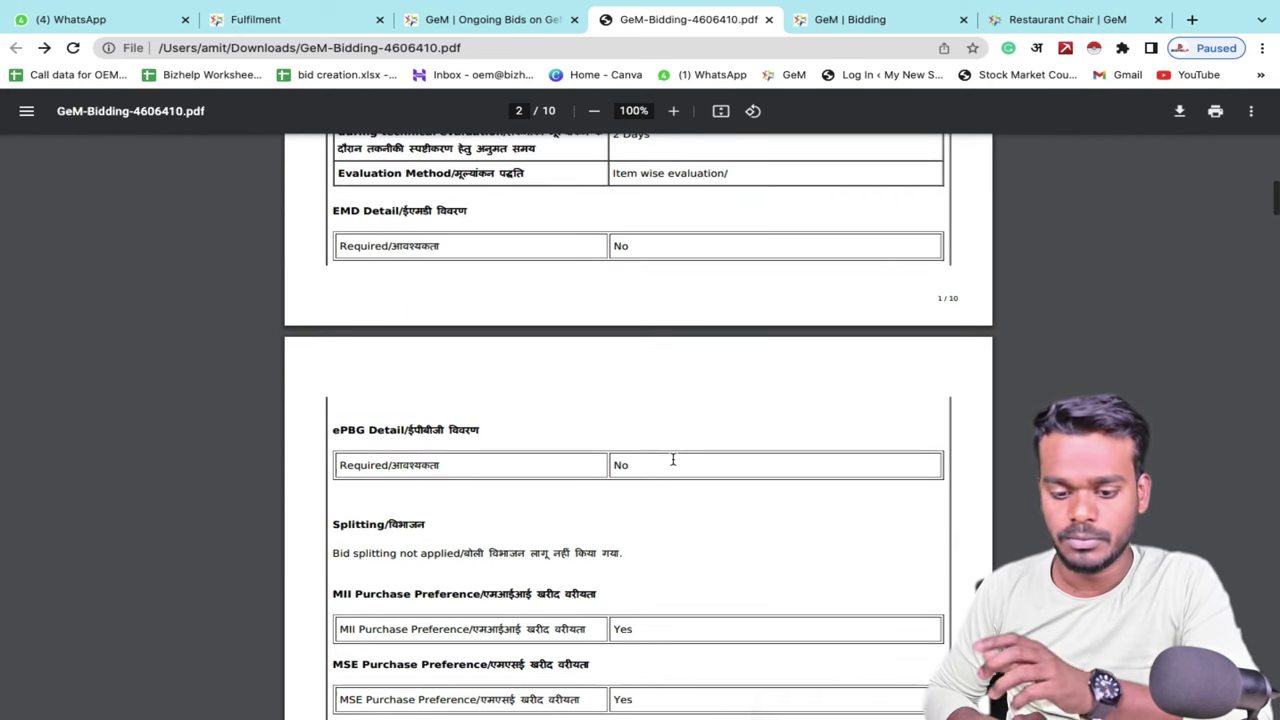
scroll(672, 458, "up", 5)
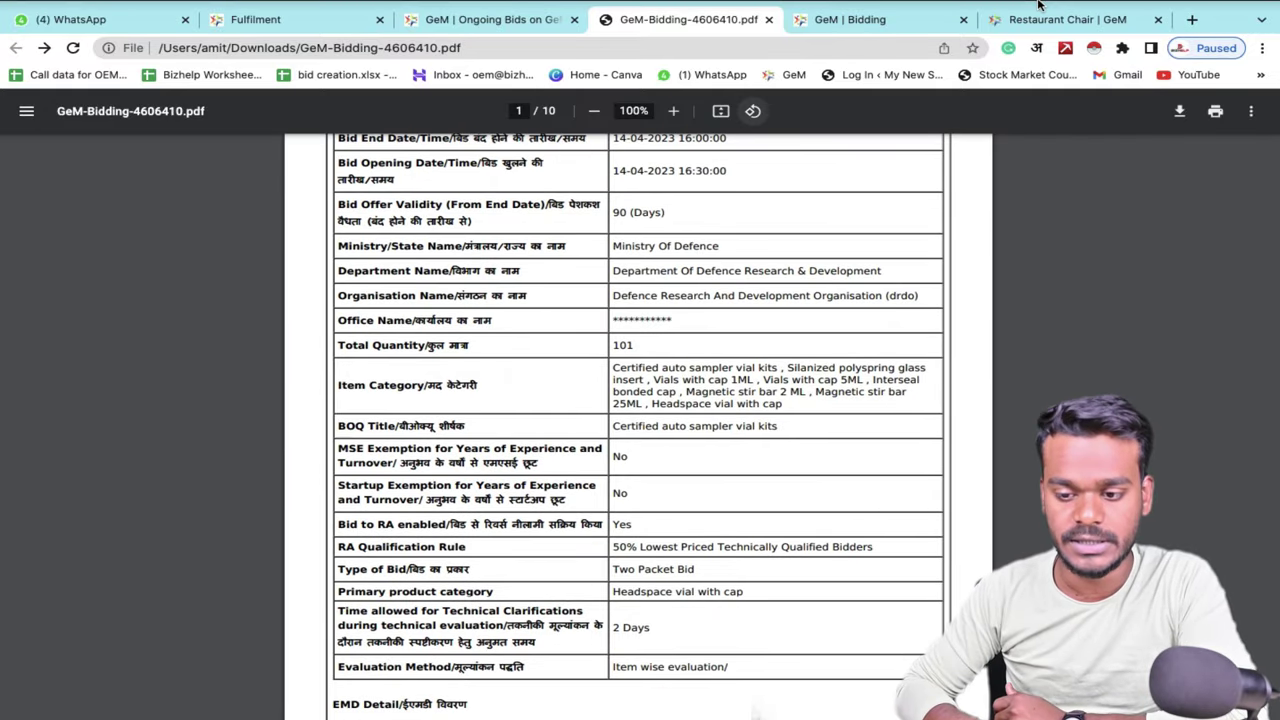
- Return to the ongoing bids listing and open the bid participation page for the Pneumatic Rubber Fenders repairs
mouse_move(896, 26)
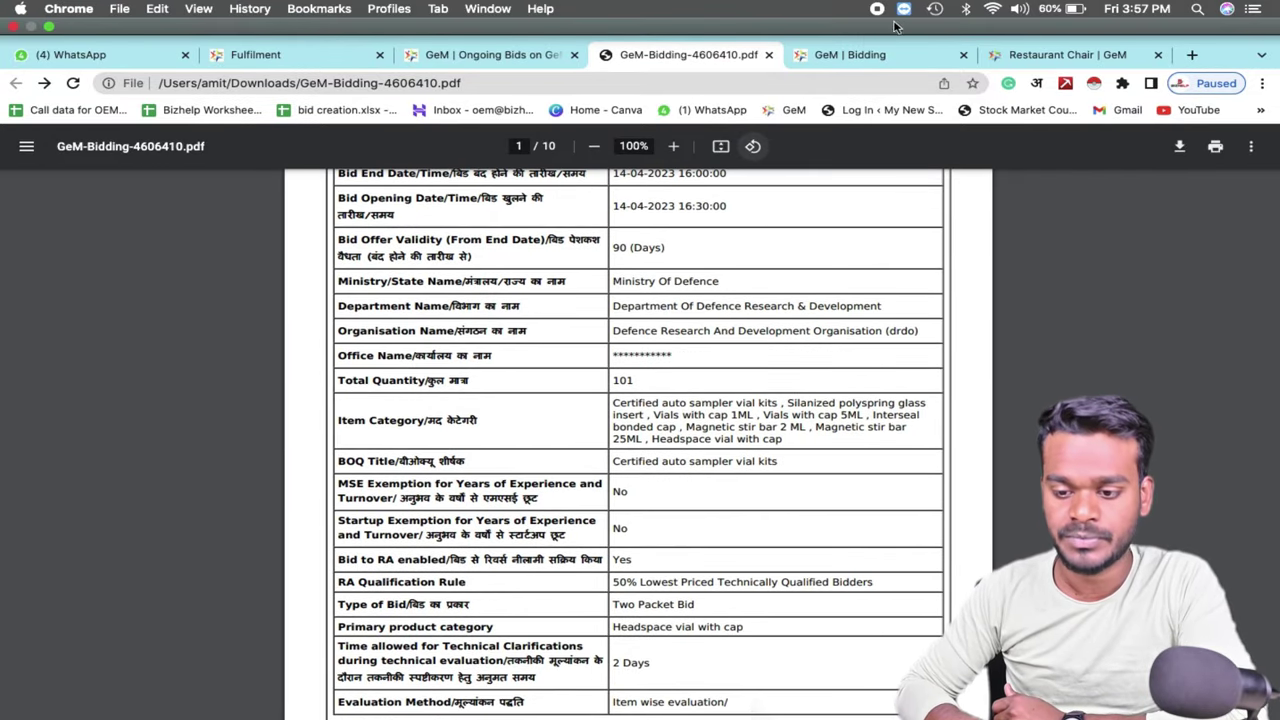
left_click(852, 54)
left_click(490, 20)
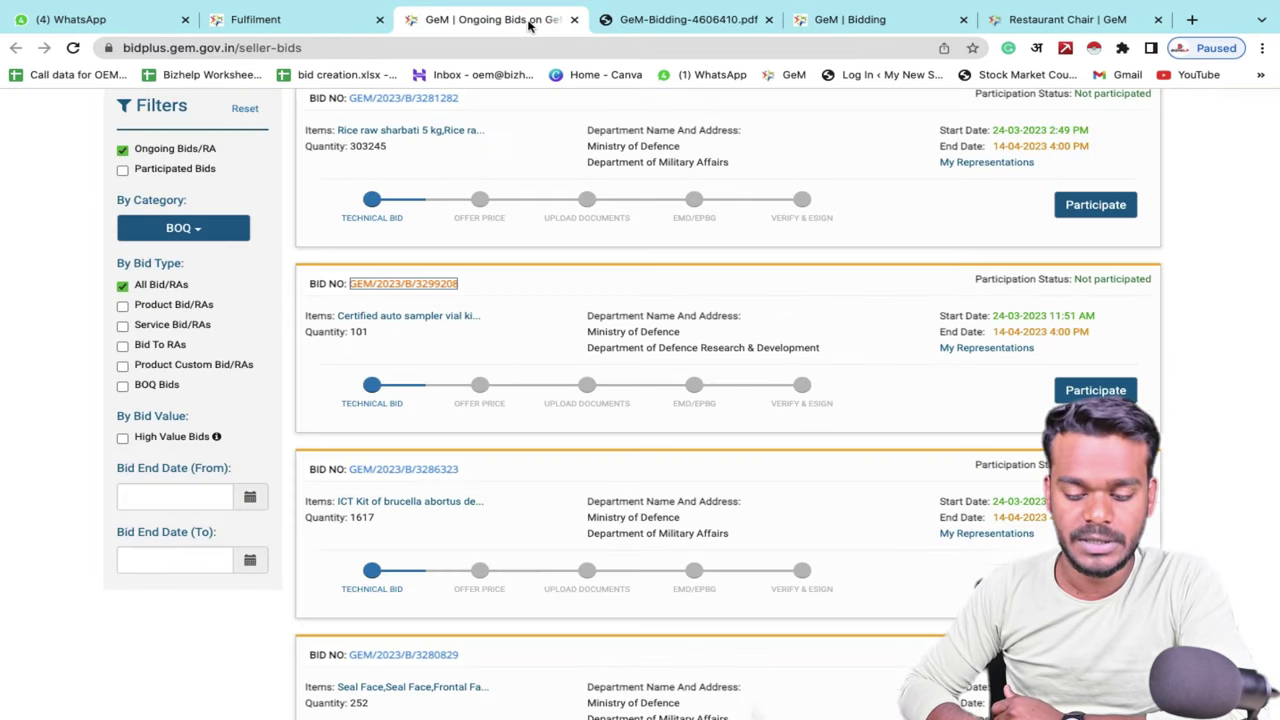
left_click(1120, 398)
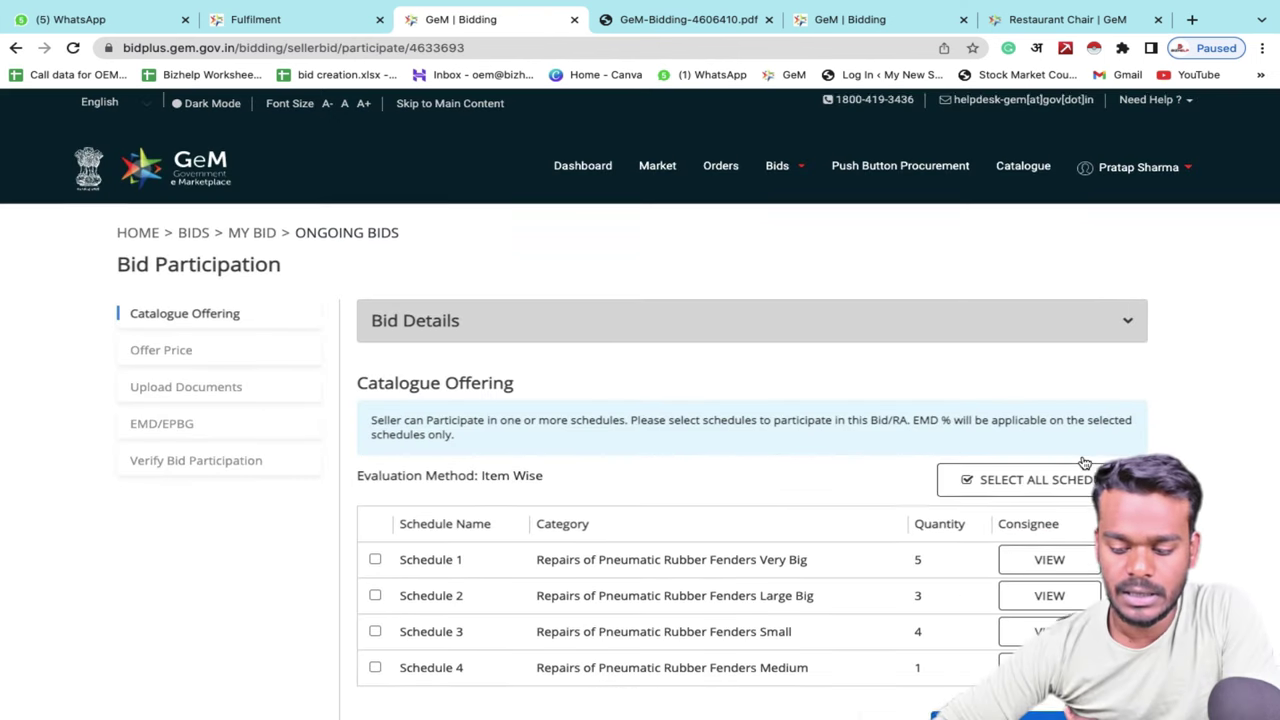
- Select all four Pneumatic Rubber Fenders repair schedules for participation and save the selection
scroll(1085, 460, "down", 3)
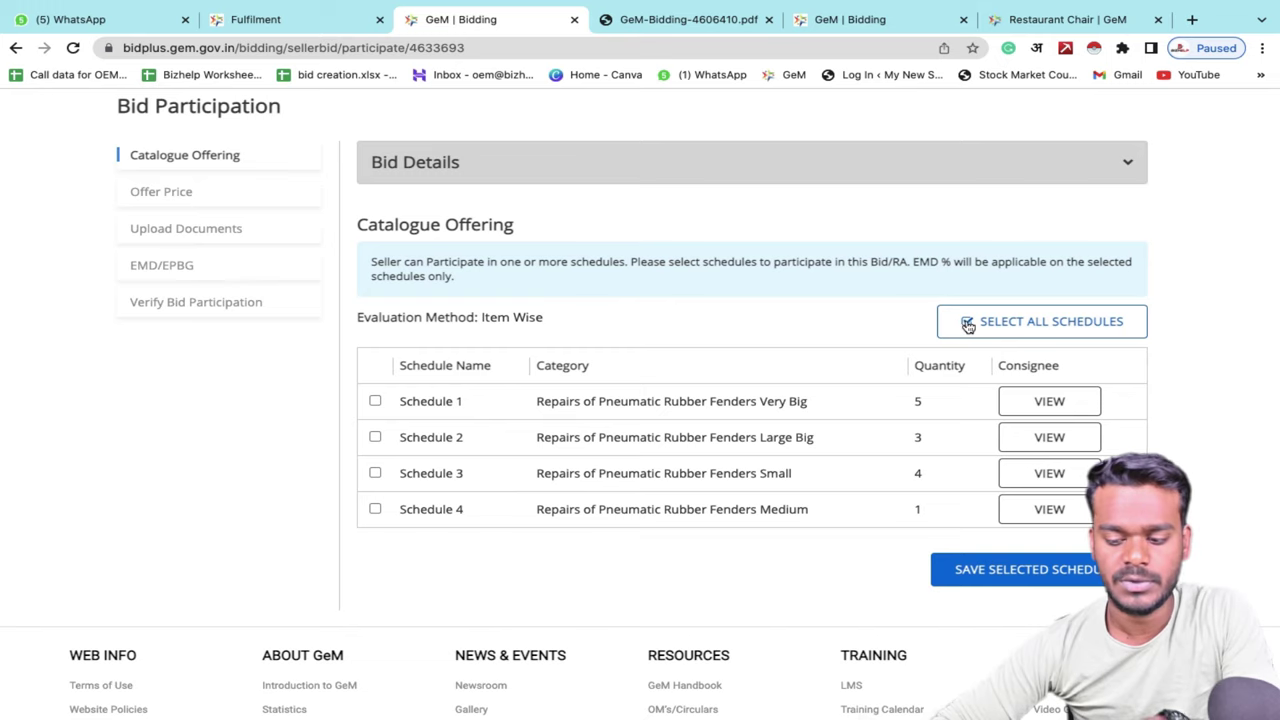
left_click(1020, 322)
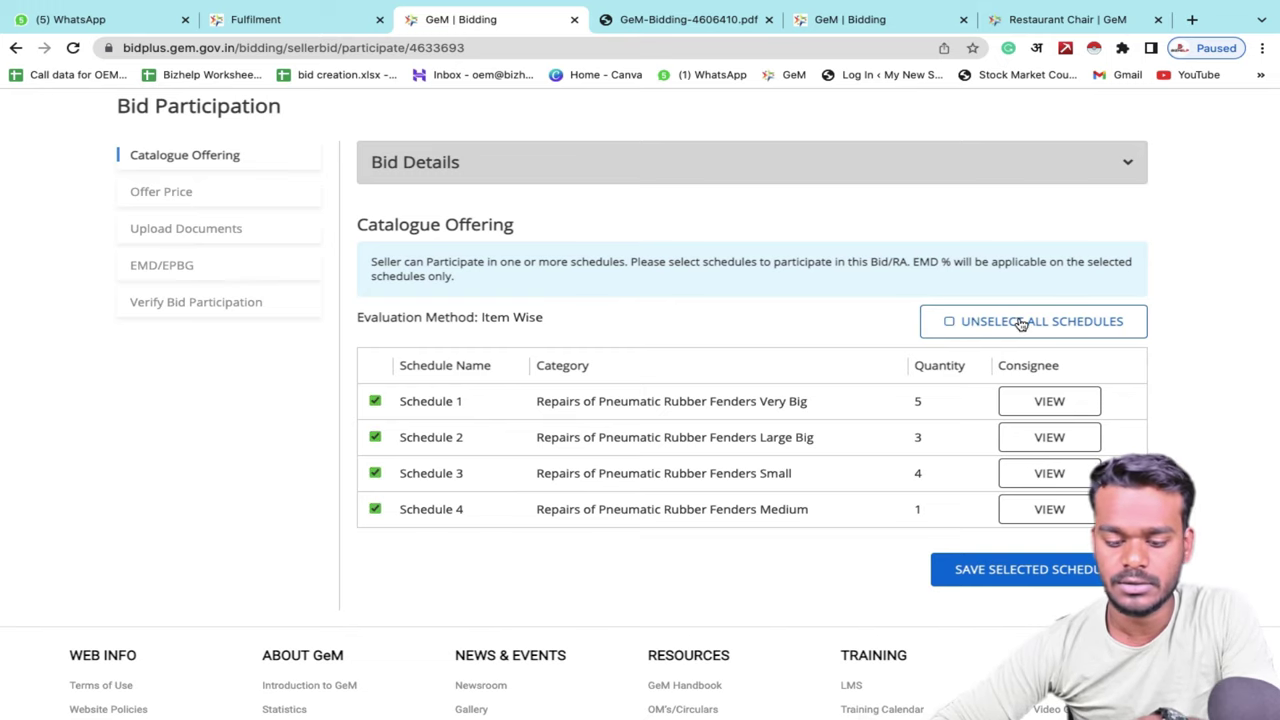
left_click(1013, 580)
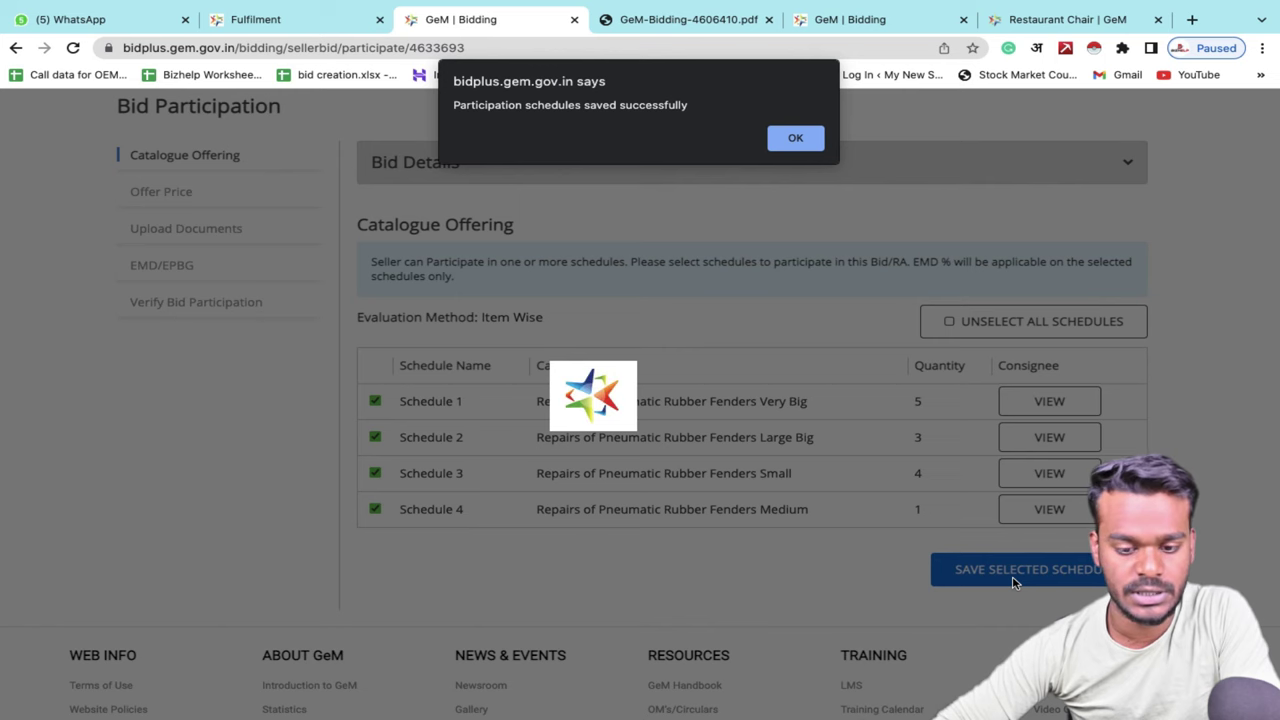
left_click(805, 140)
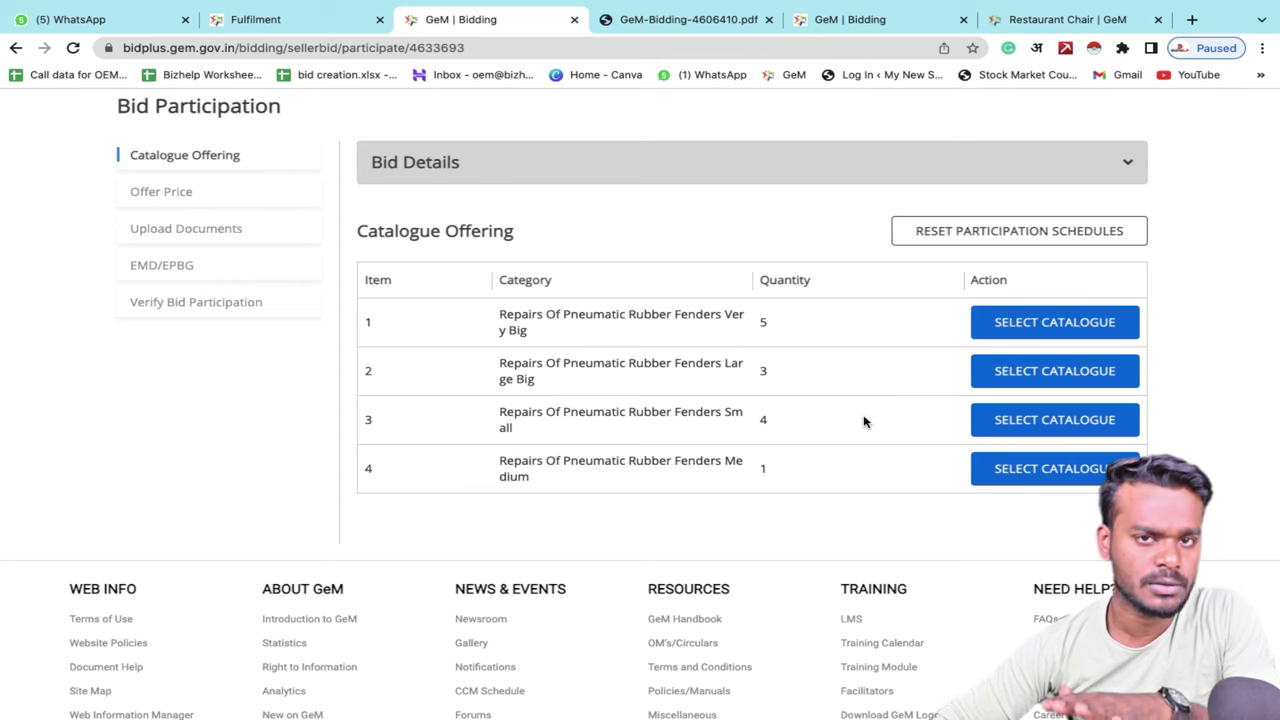
- Enter the item details for the Very Big fender repairs: make NA, model NA and HSN code 7593
scroll(864, 421, "up", 1)
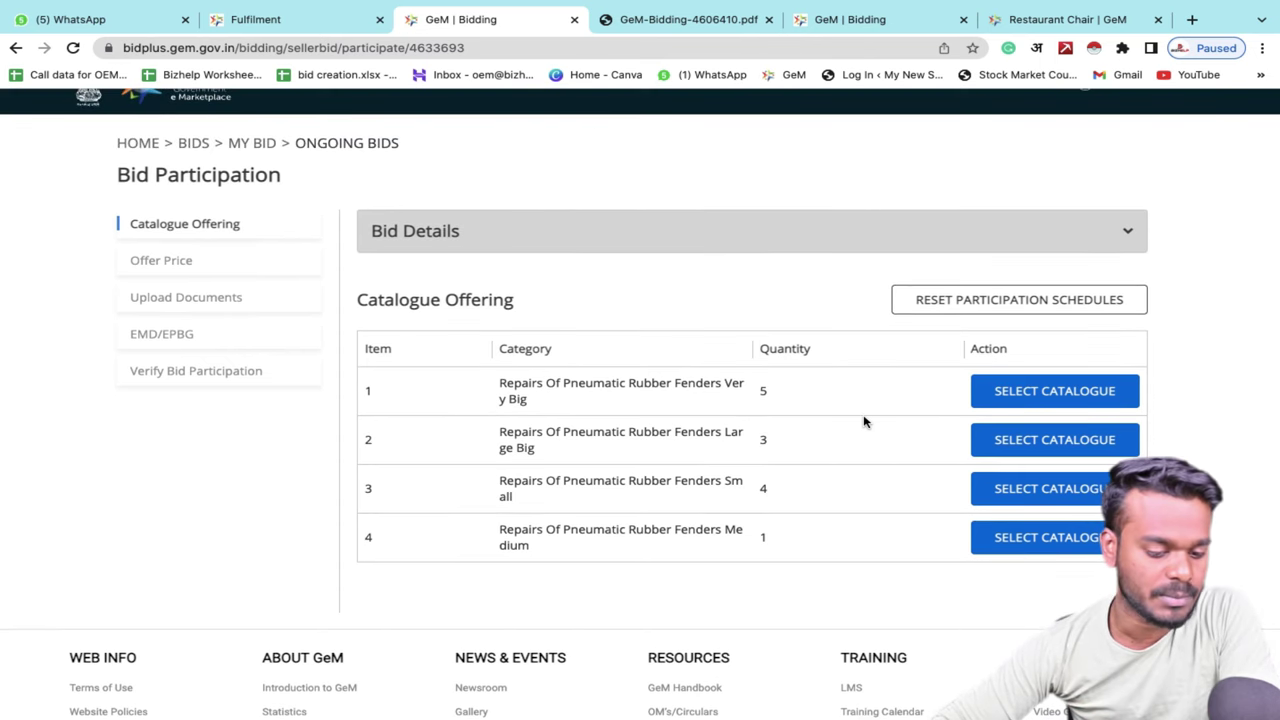
left_click(1086, 392)
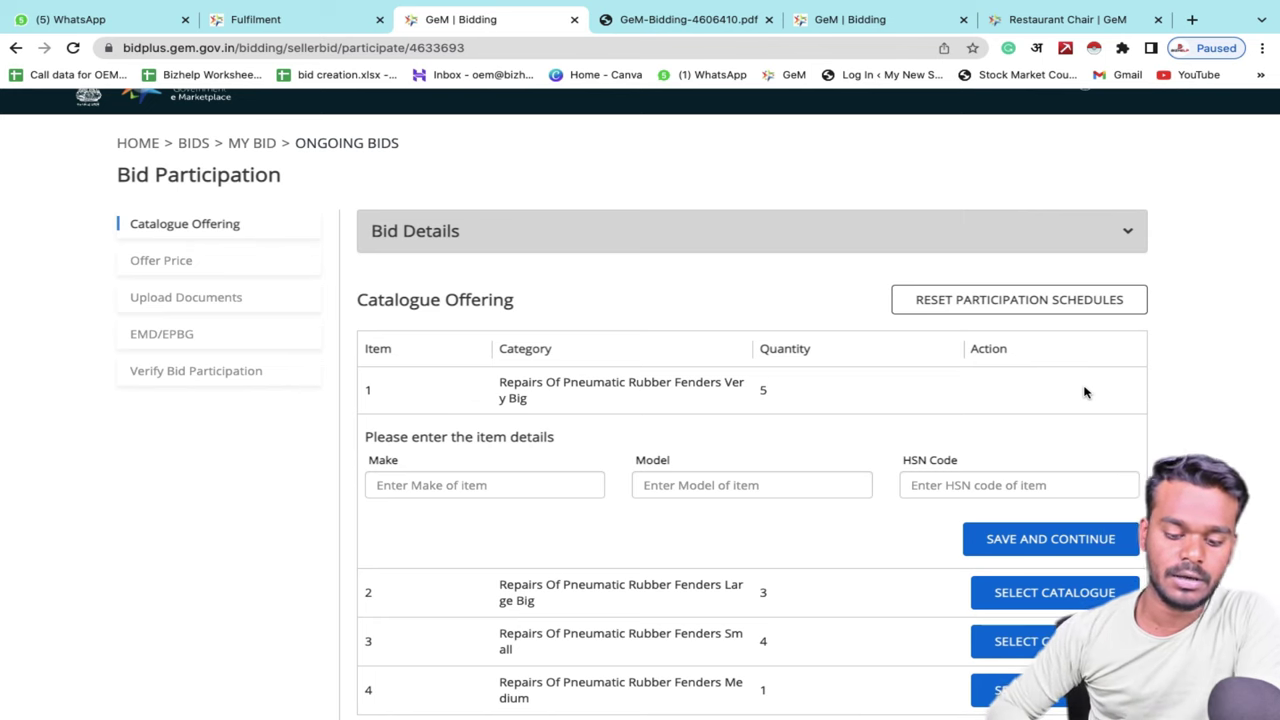
scroll(1085, 392, "down", 2)
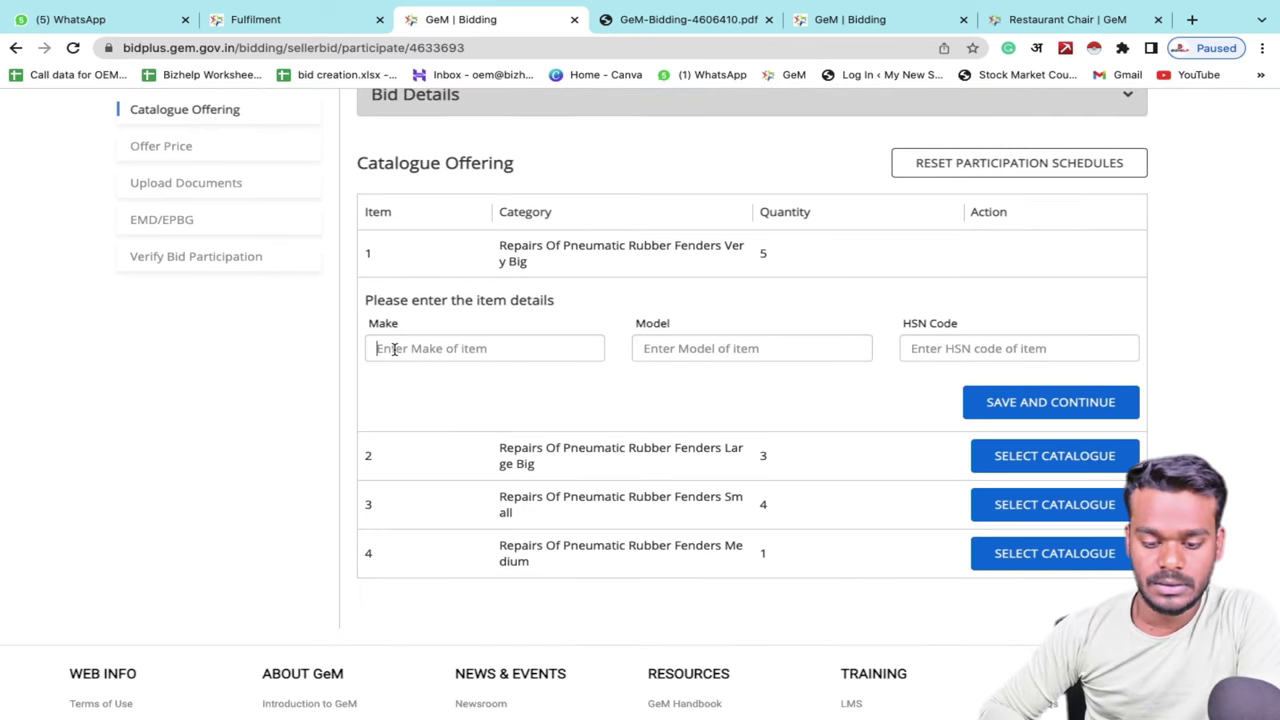
left_click(394, 349)
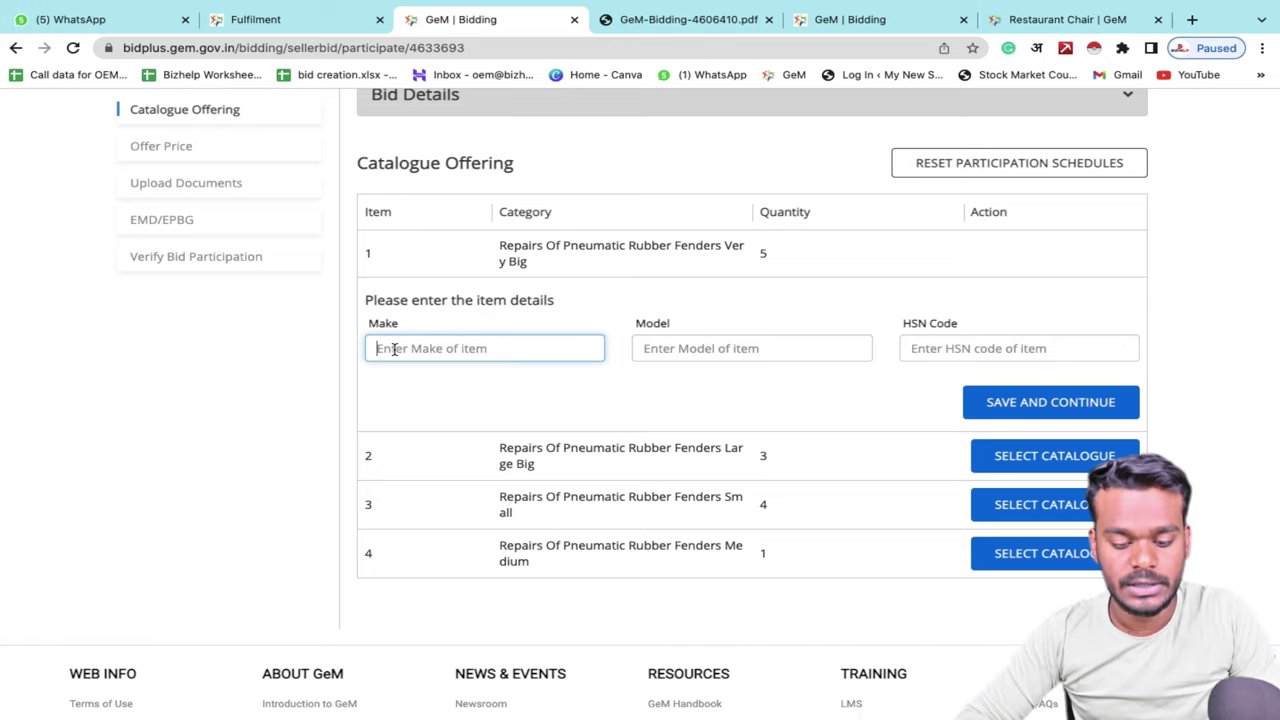
type("NA")
key("Tab")
type("NA")
key("Tab")
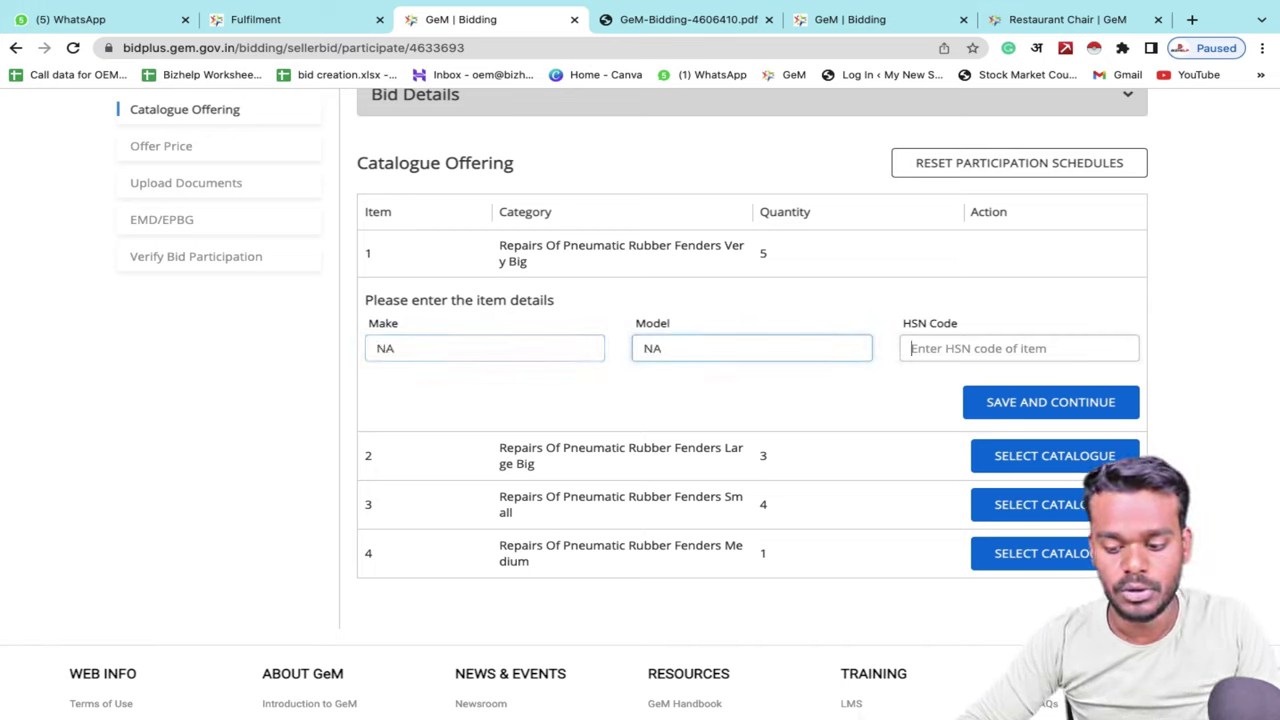
type("7593")
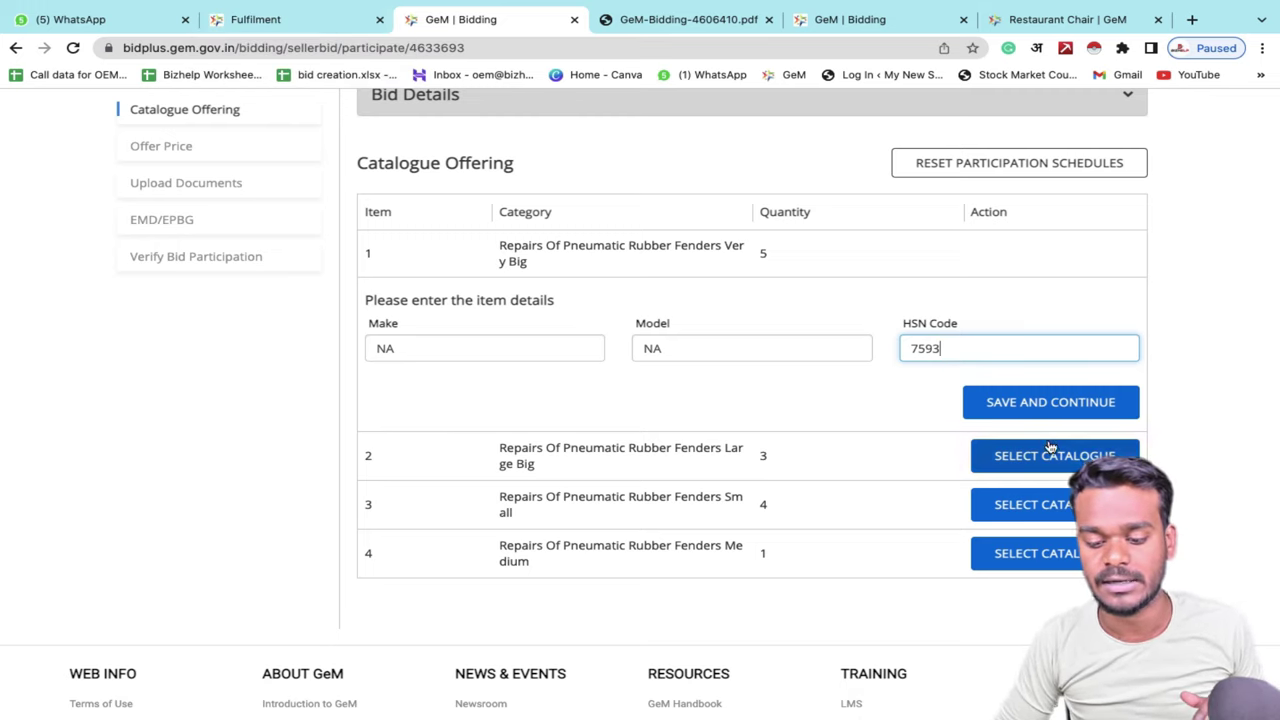
- Open participation for the first e rickshaw passenger bid in the ongoing bids listing and examine its product catalogue selection for comparison
left_click(895, 21)
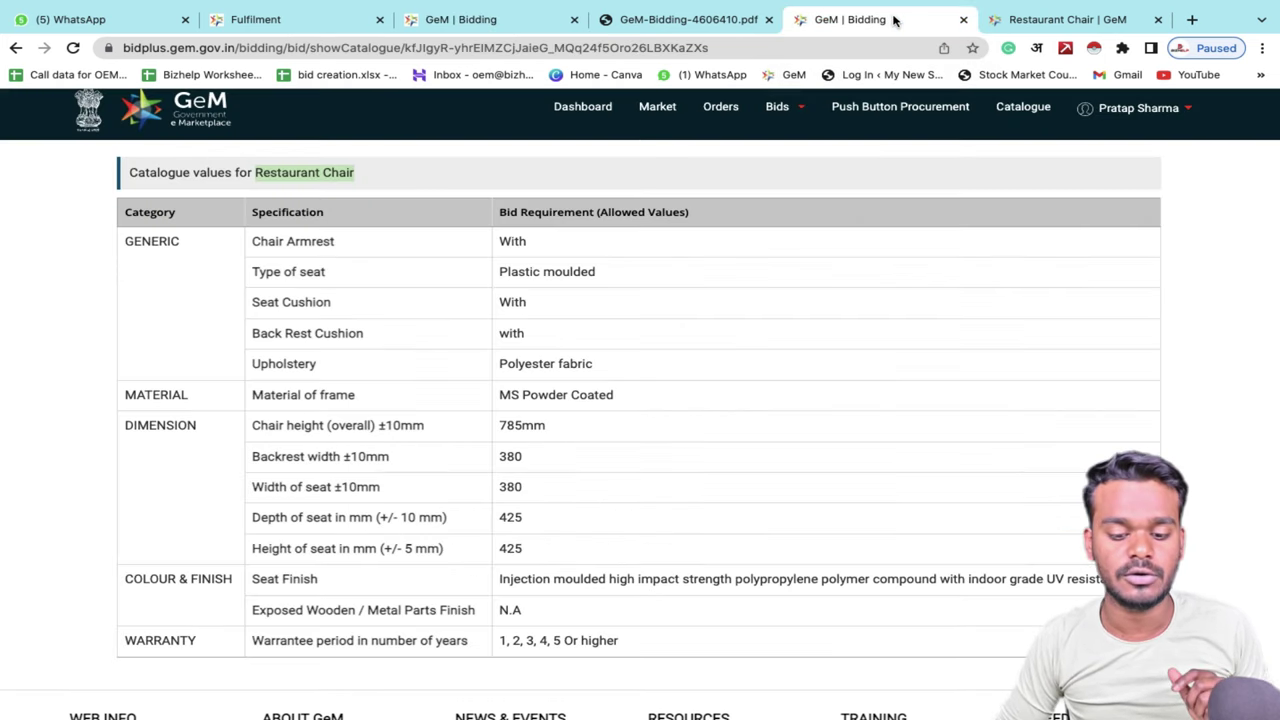
left_click(303, 15)
left_click(452, 13)
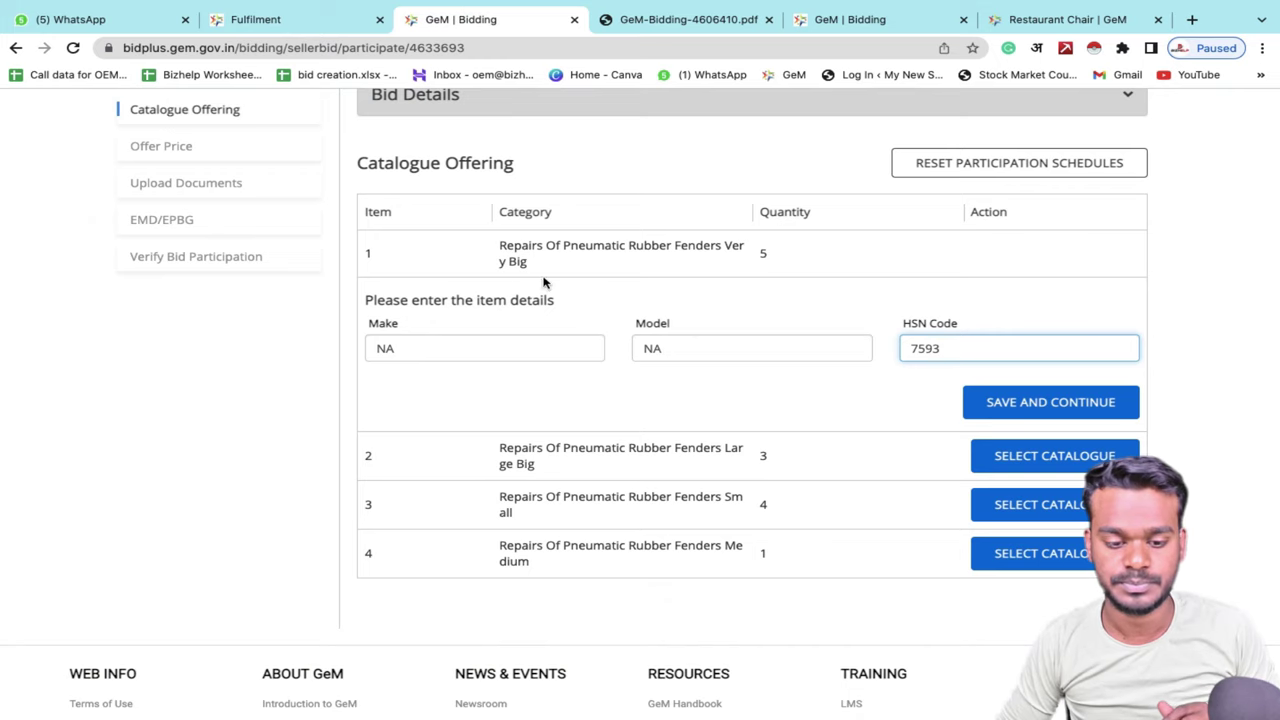
left_click(326, 21)
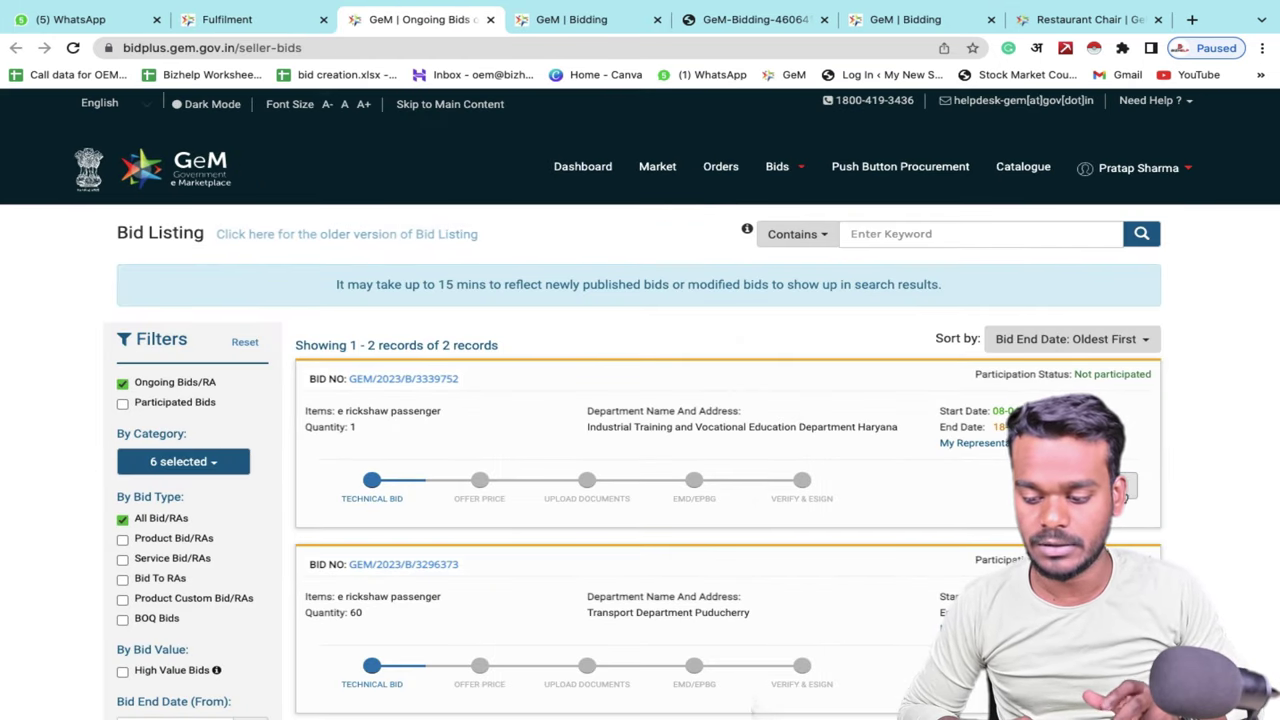
left_click(1112, 486)
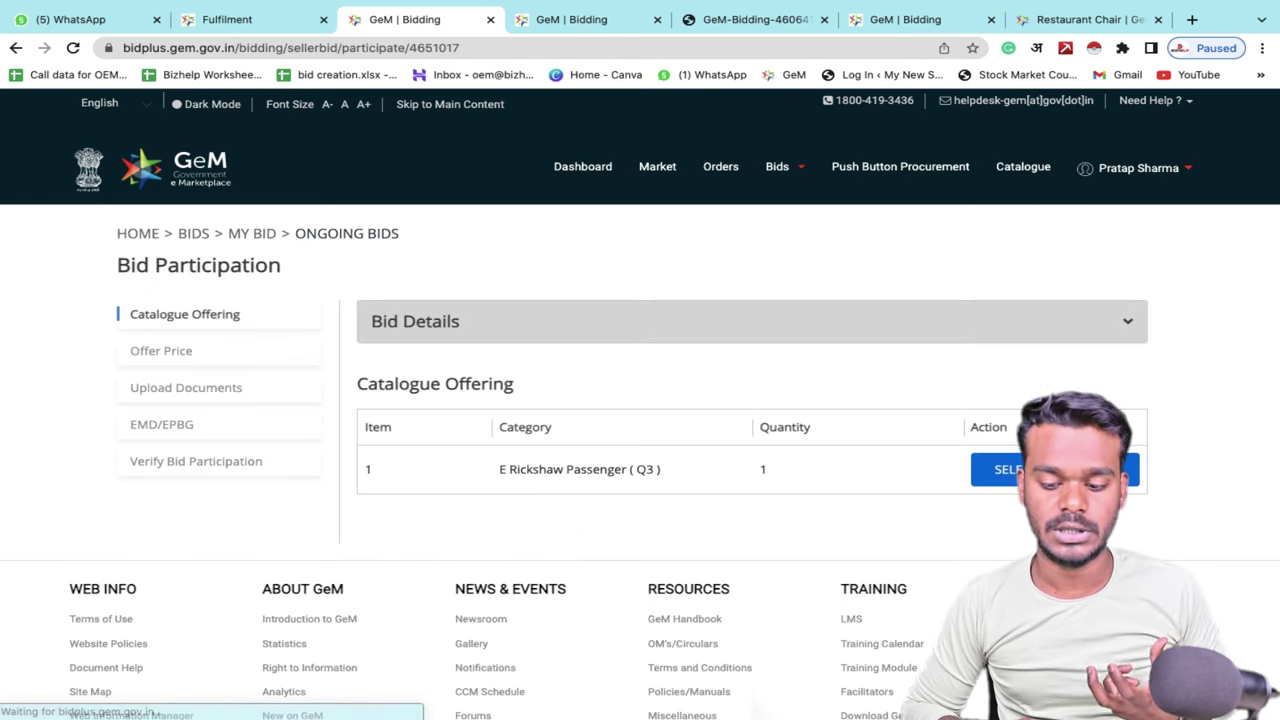
left_click(1055, 469)
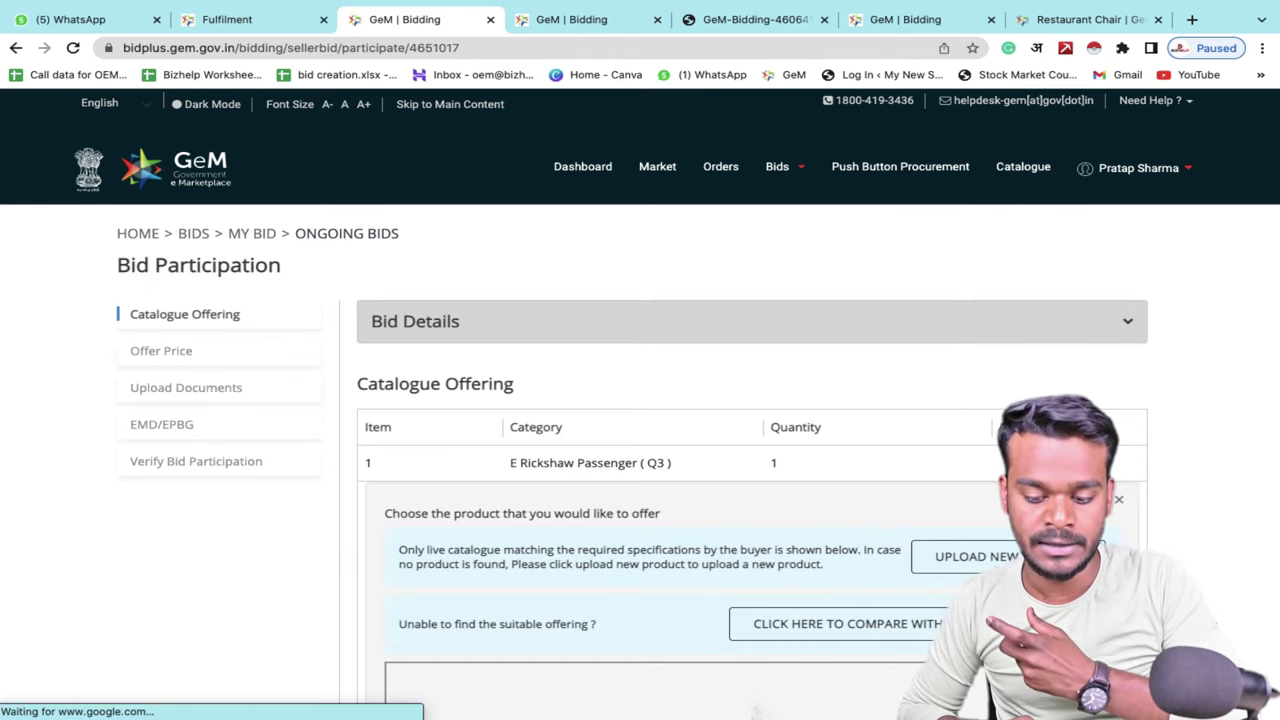
scroll(640, 378, "down", 4)
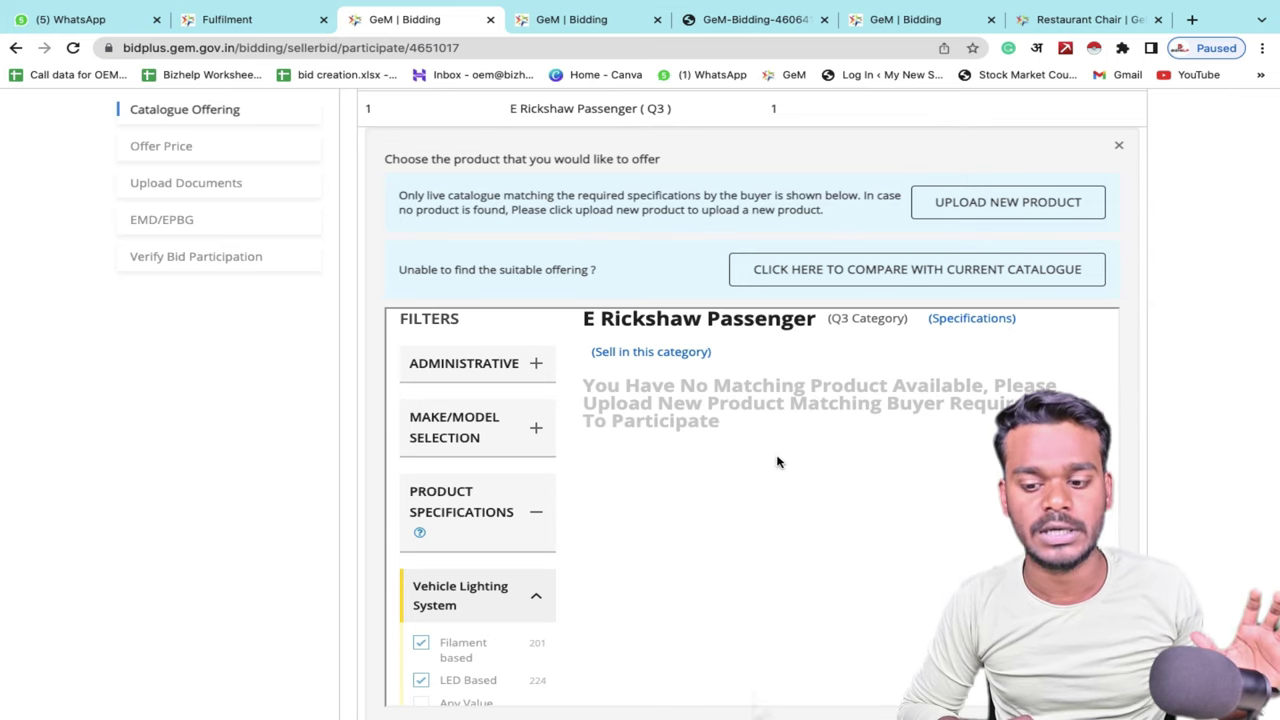
scroll(778, 460, "down", 2)
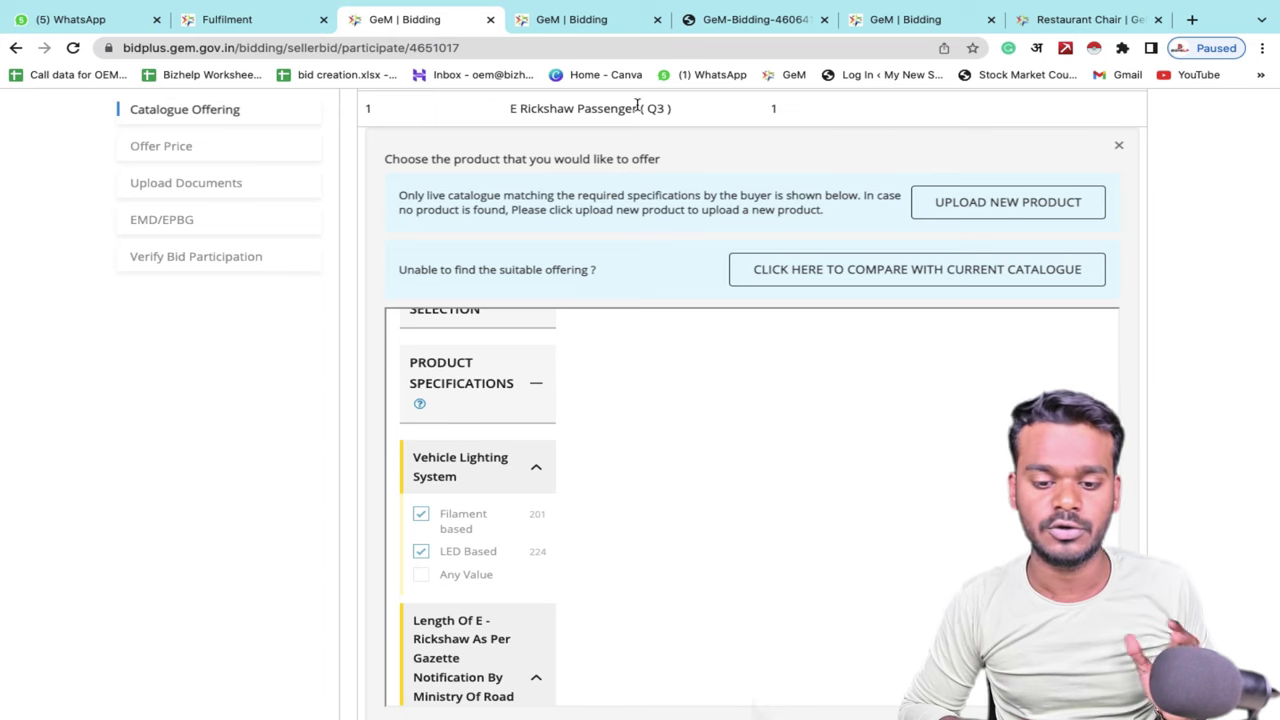
- Return to the Pneumatic Rubber Fenders bid and save the Very Big item's details with HSN code 7593
left_click(563, 20)
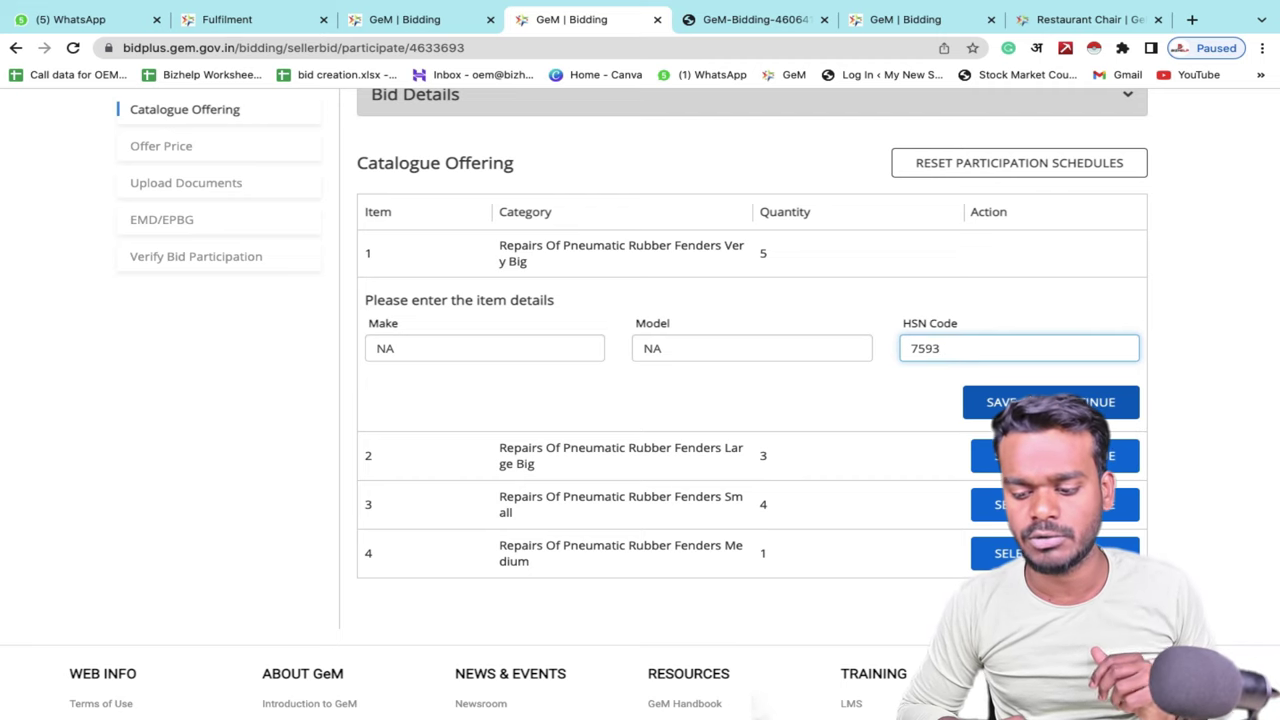
type("7593")
left_click(1033, 401)
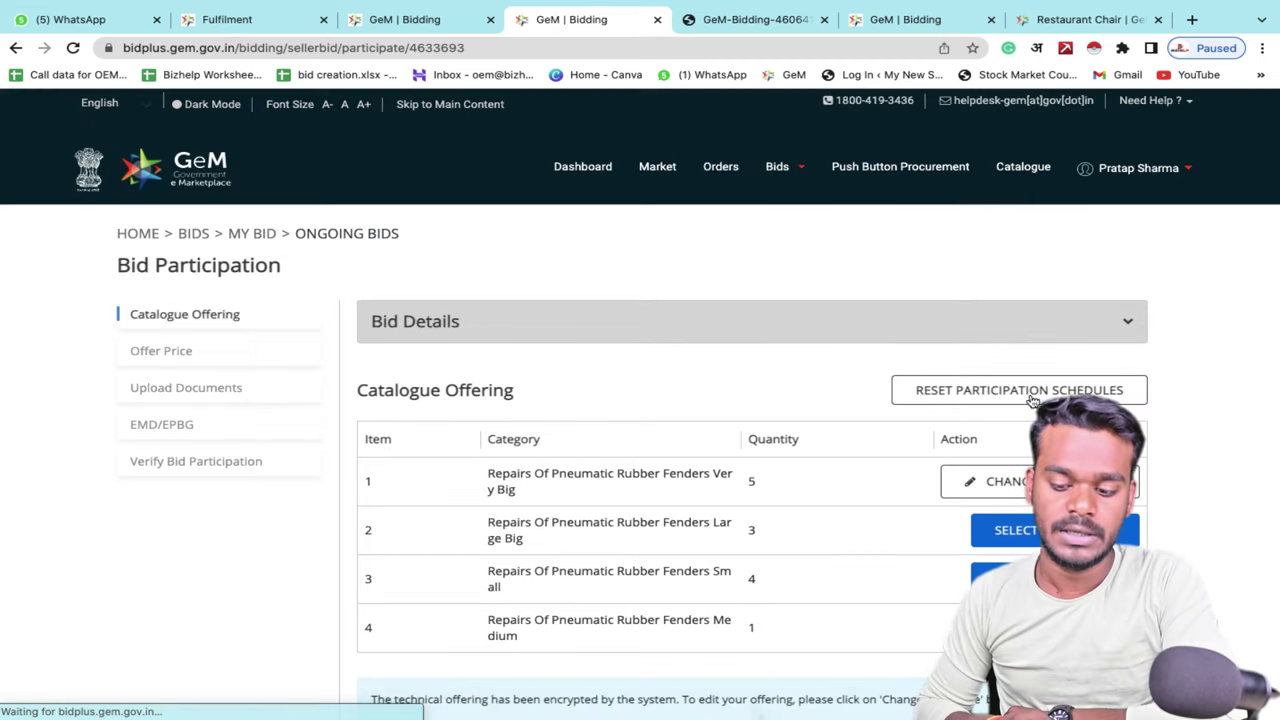
- Enter make NA, model NAN and HSN code 8795396 for the Large Big fender repairs and try to save them
scroll(1033, 401, "down", 3)
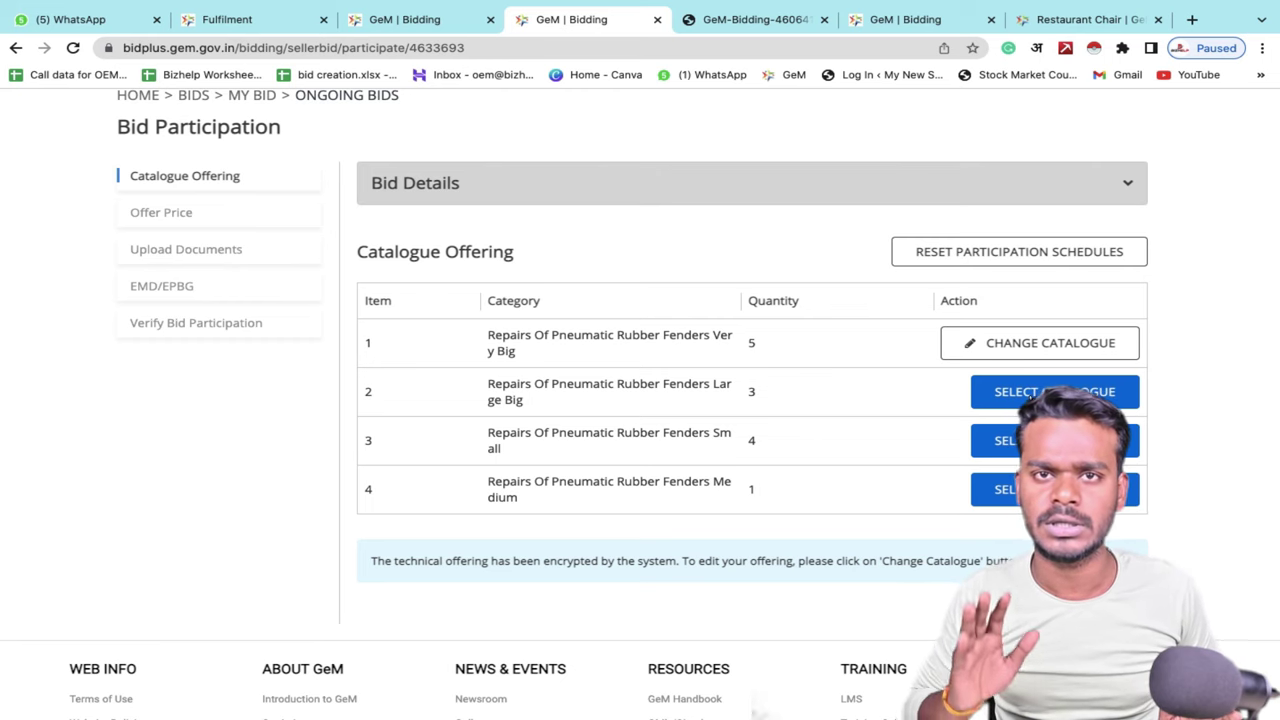
left_click(1033, 399)
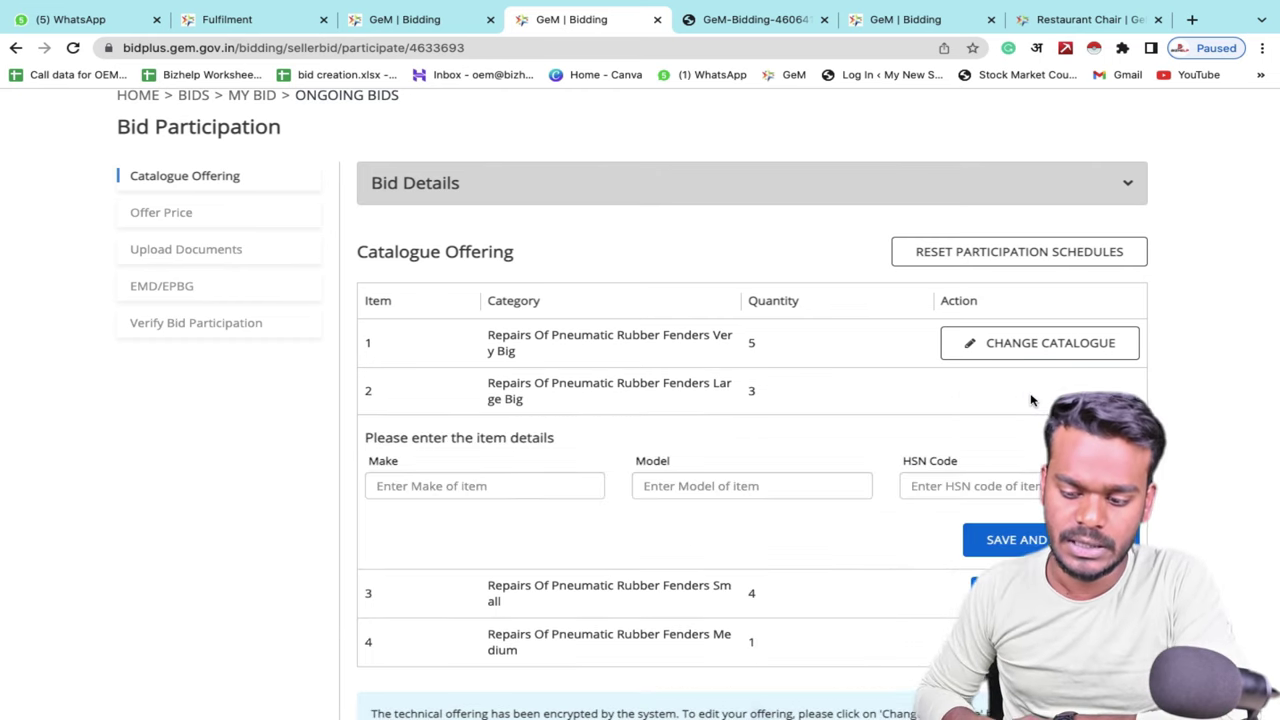
left_click(475, 497)
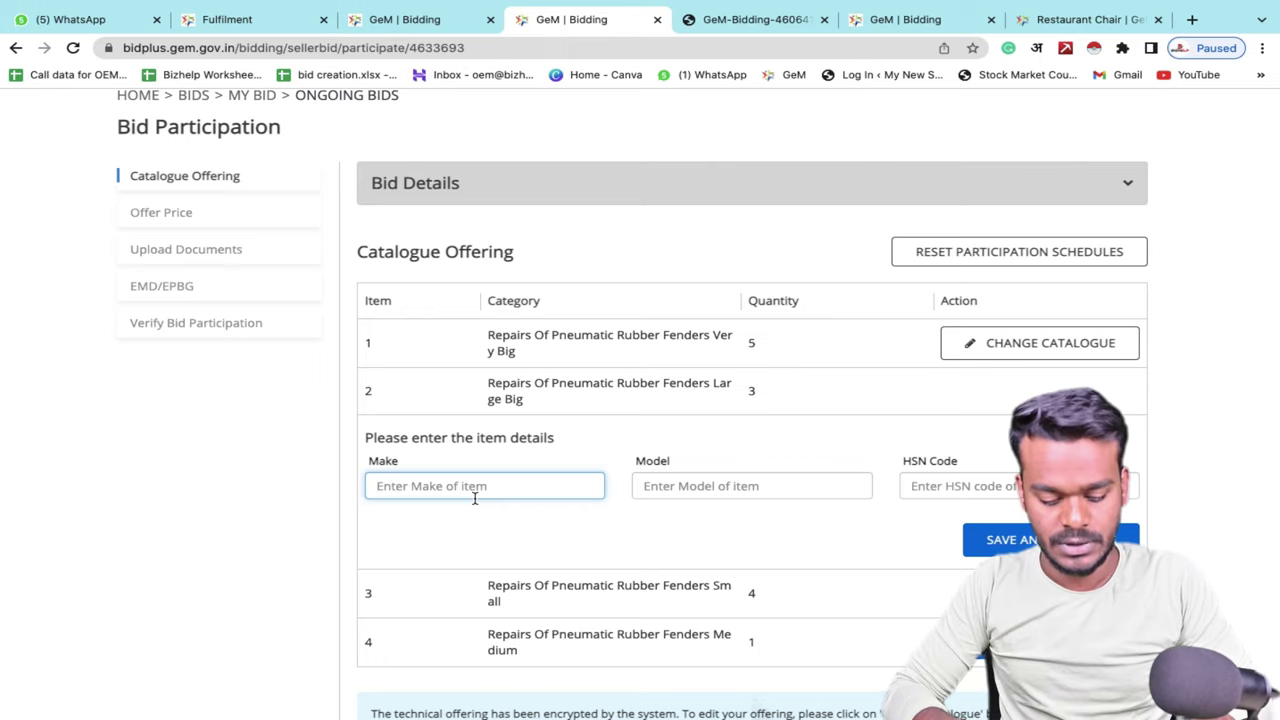
type("NA")
key("Tab")
type("NAN")
key("Tab")
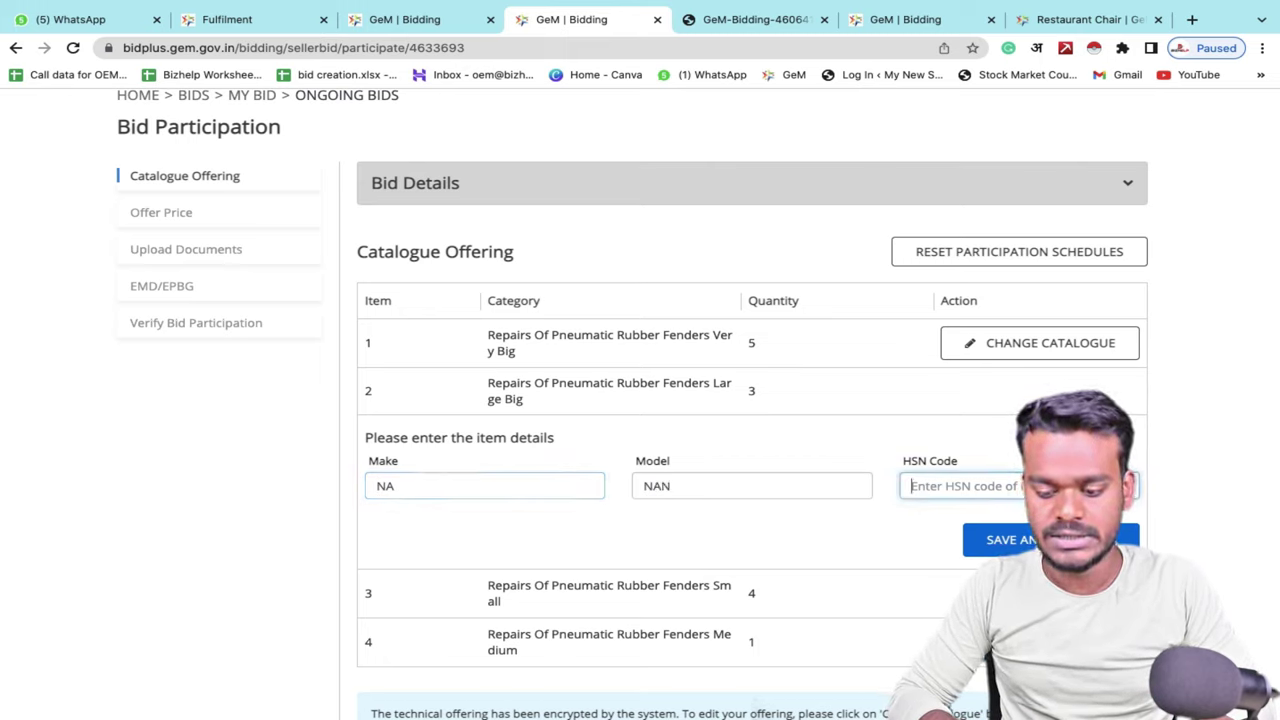
type("8795396")
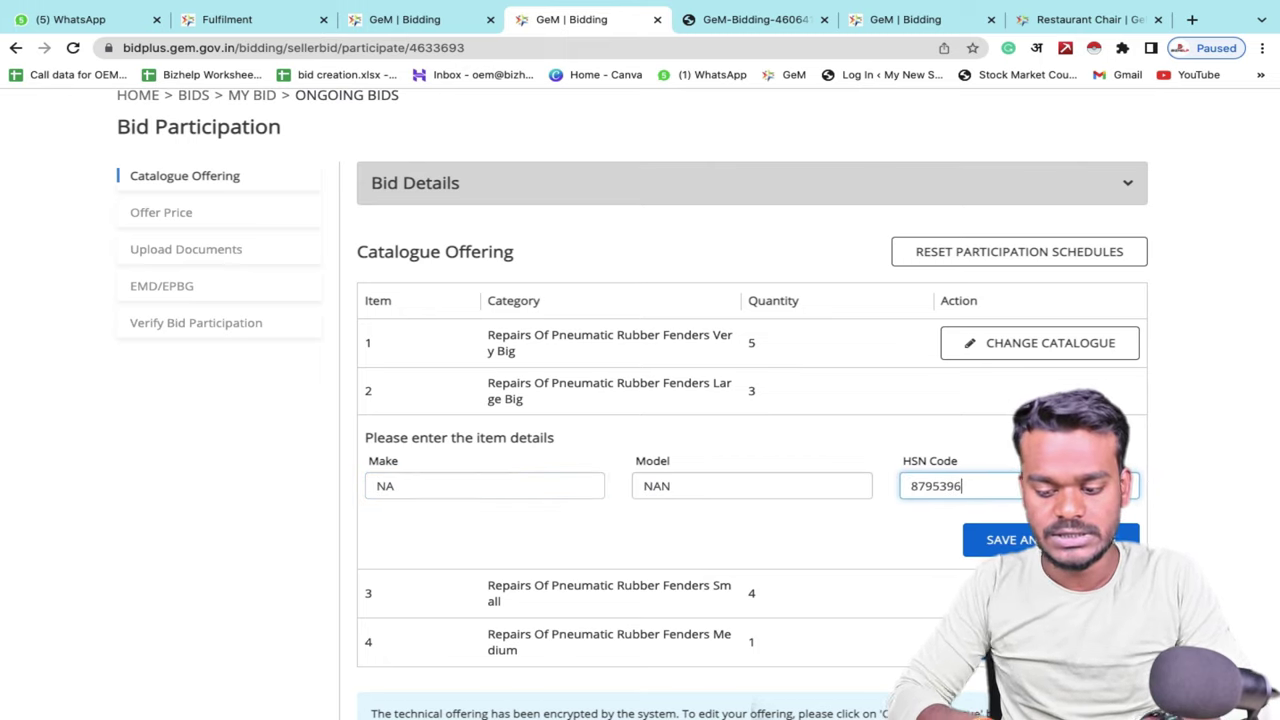
left_click(1015, 541)
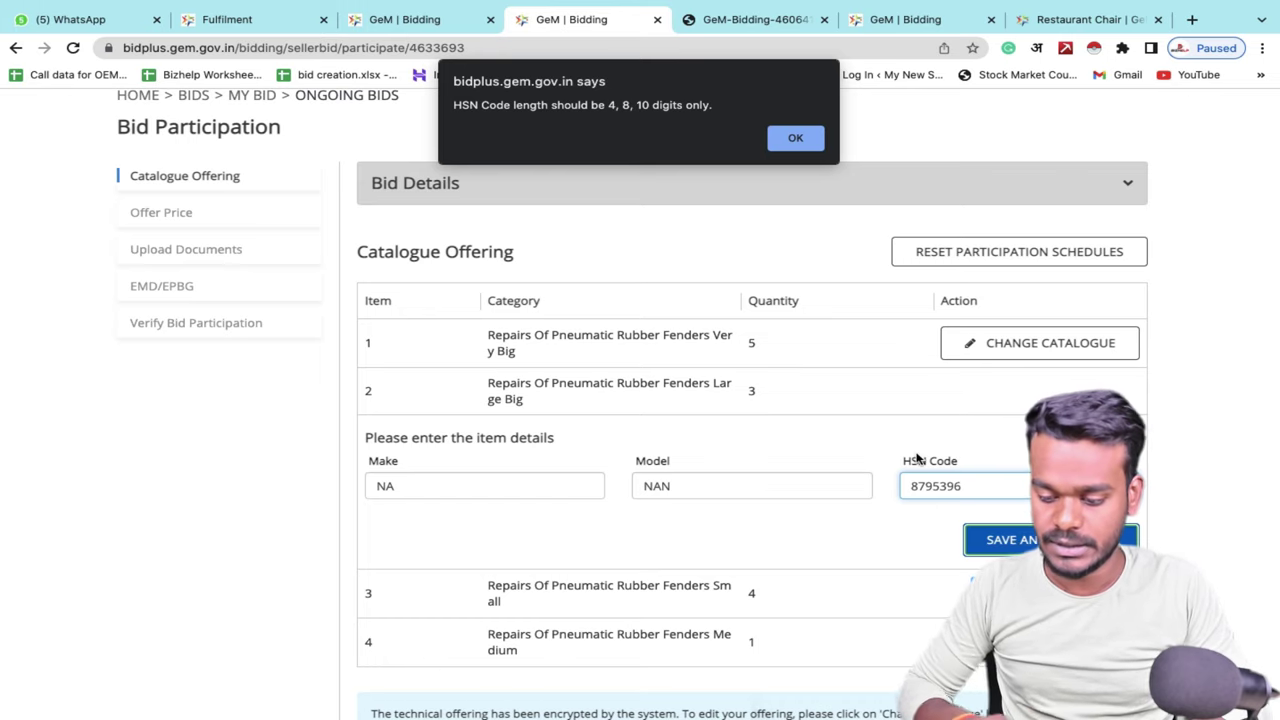
key("Return")
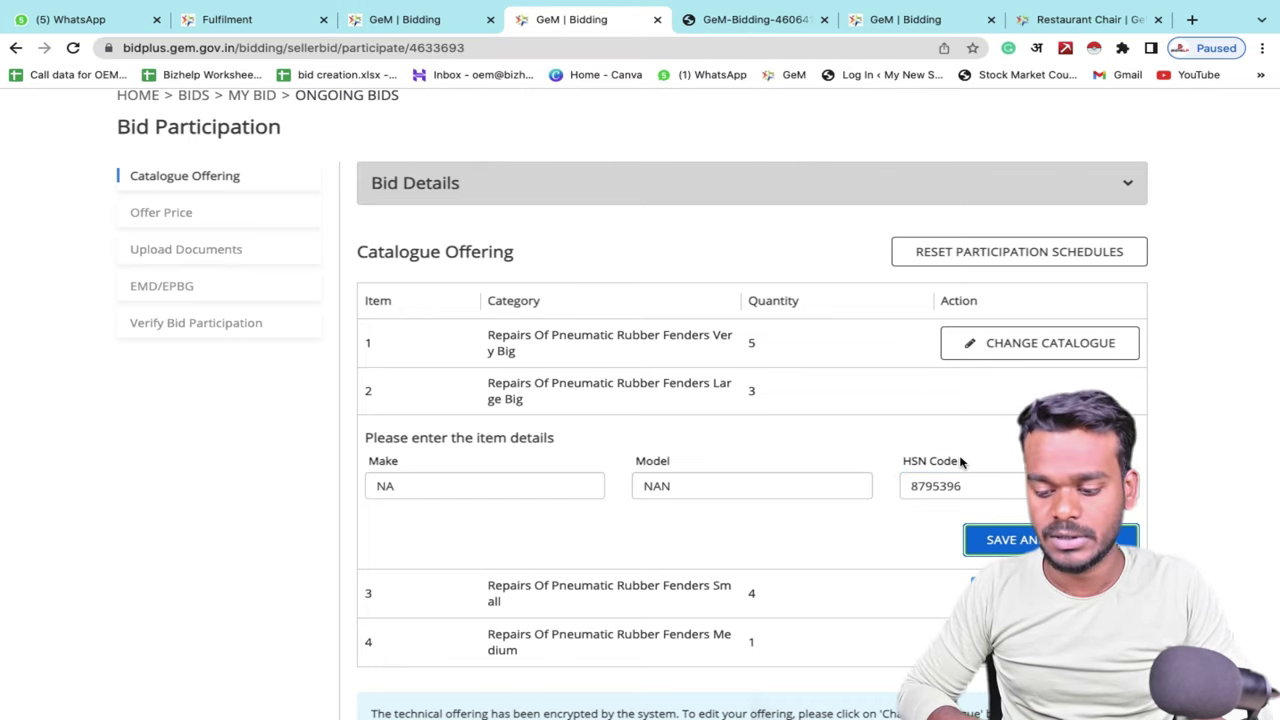
- Change the Large Big item's HSN code to 8793 and save its catalogue details
left_click(962, 486)
key("BackSpace")
key("BackSpace")
key("BackSpace")
key("BackSpace")
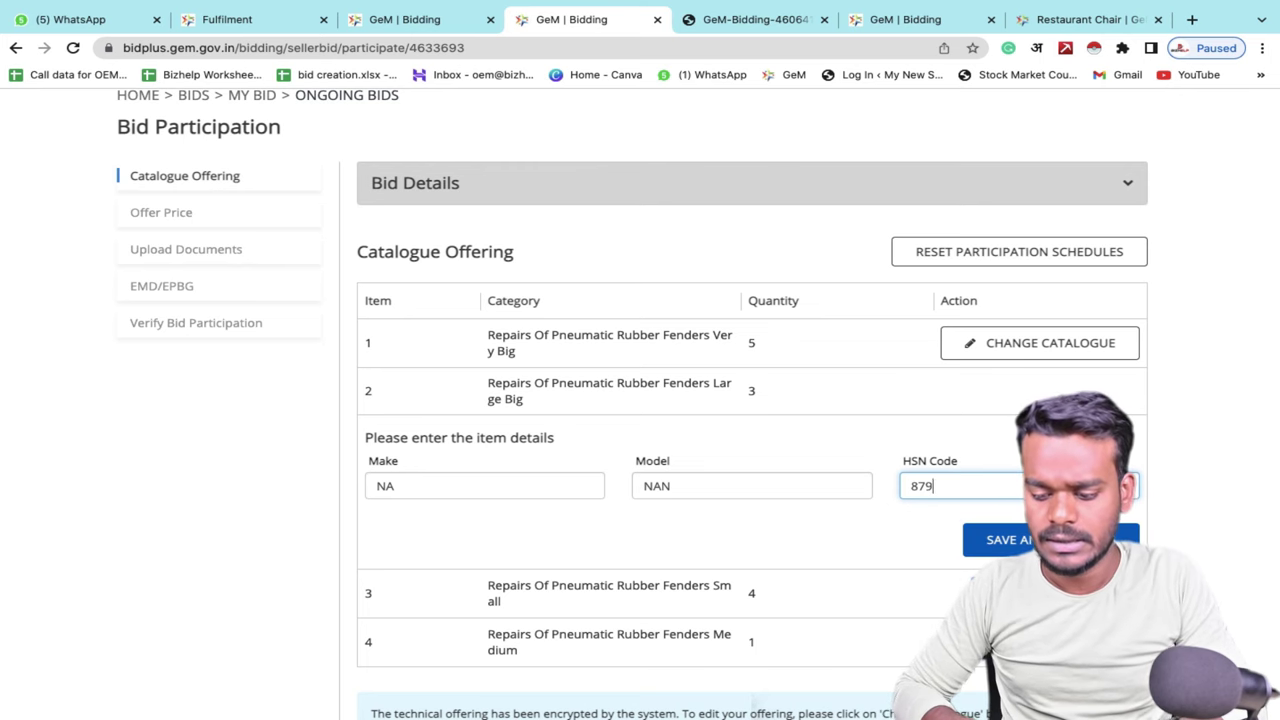
type("3")
key("Return")
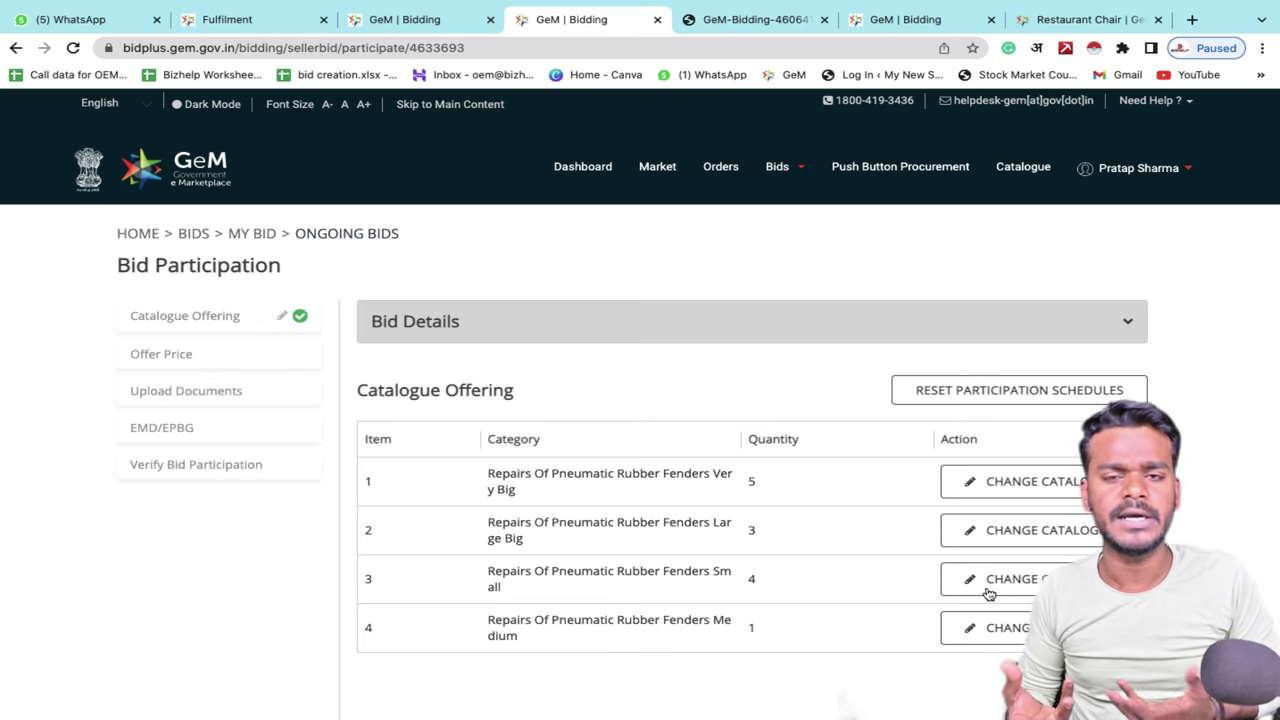
- Proceed to the offer price stage and enter unit prices of 10000, 10000, 1000 and 10000 for Schedules 1 to 4
scroll(988, 594, "down", 2)
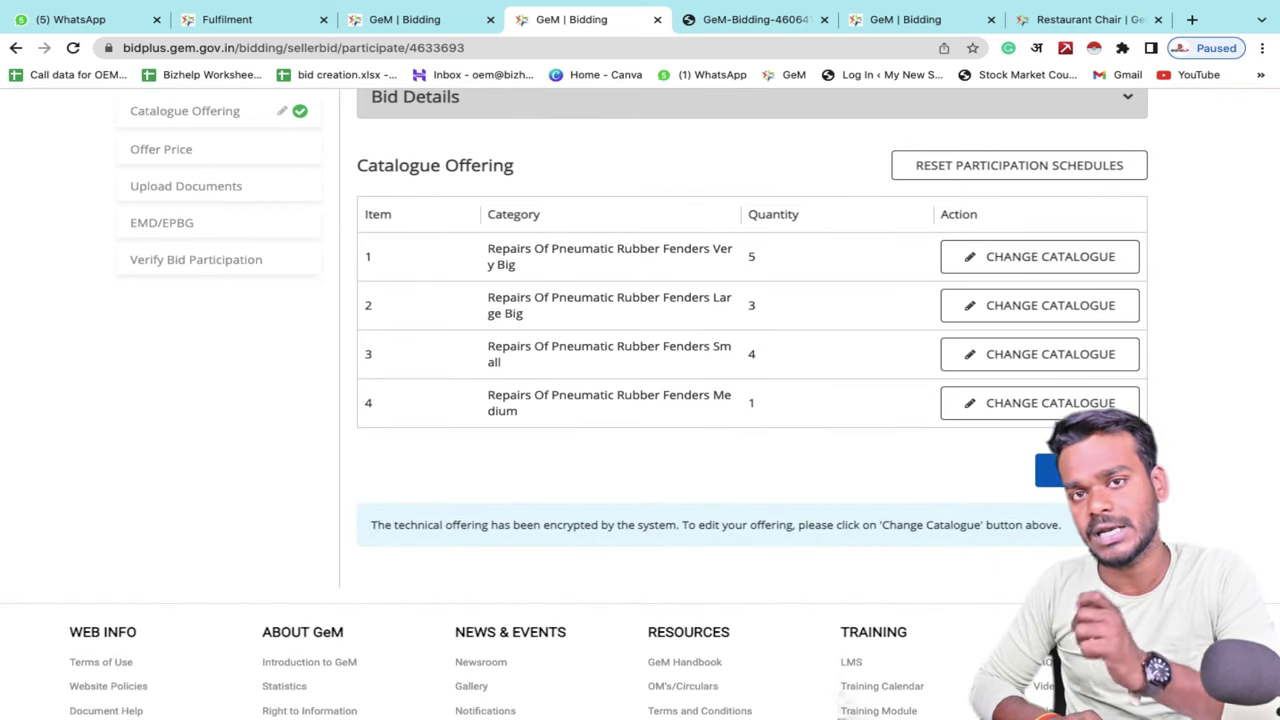
left_click(1062, 470)
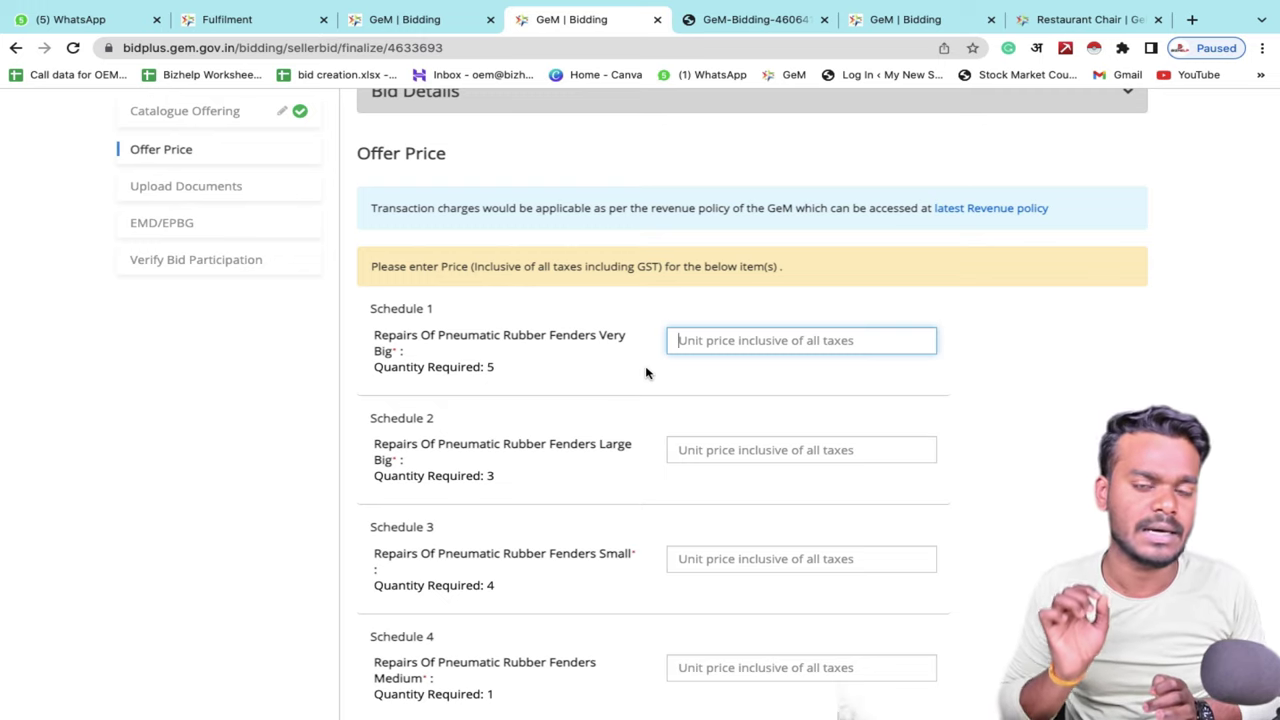
type("10000")
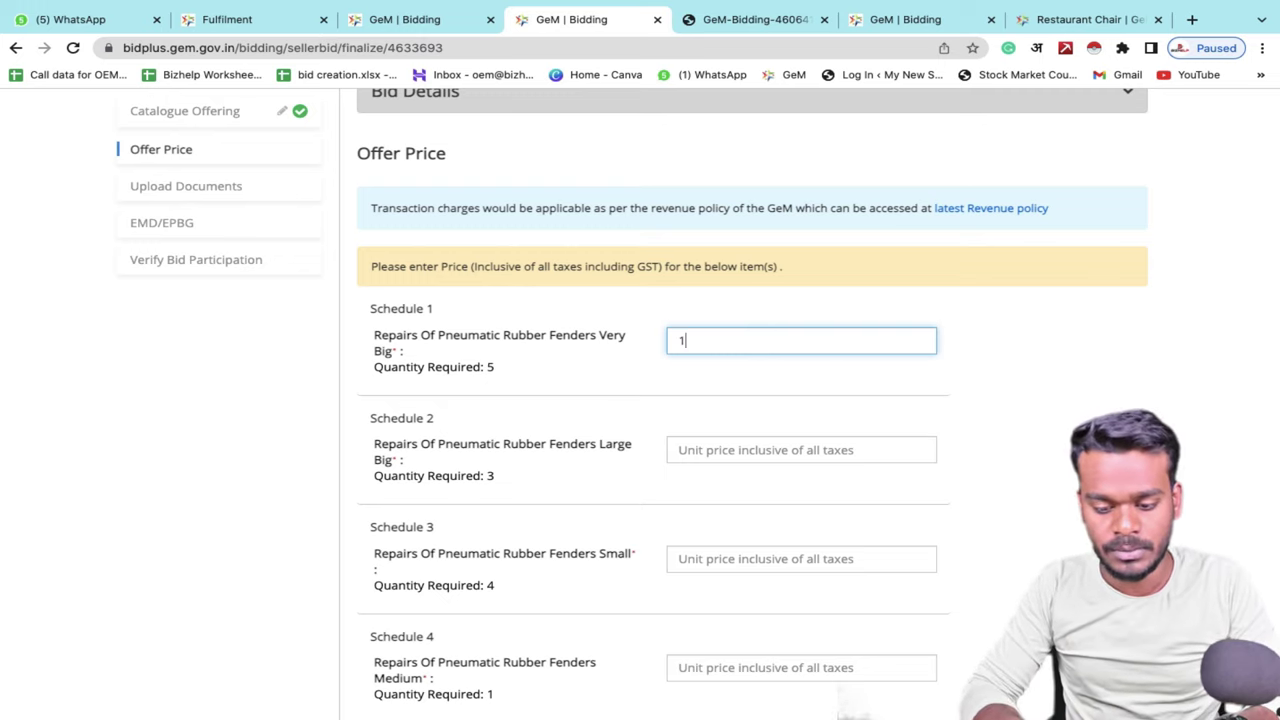
key("Tab")
type("10000")
key("Tab")
type("1000")
key("Tab")
type("10000")
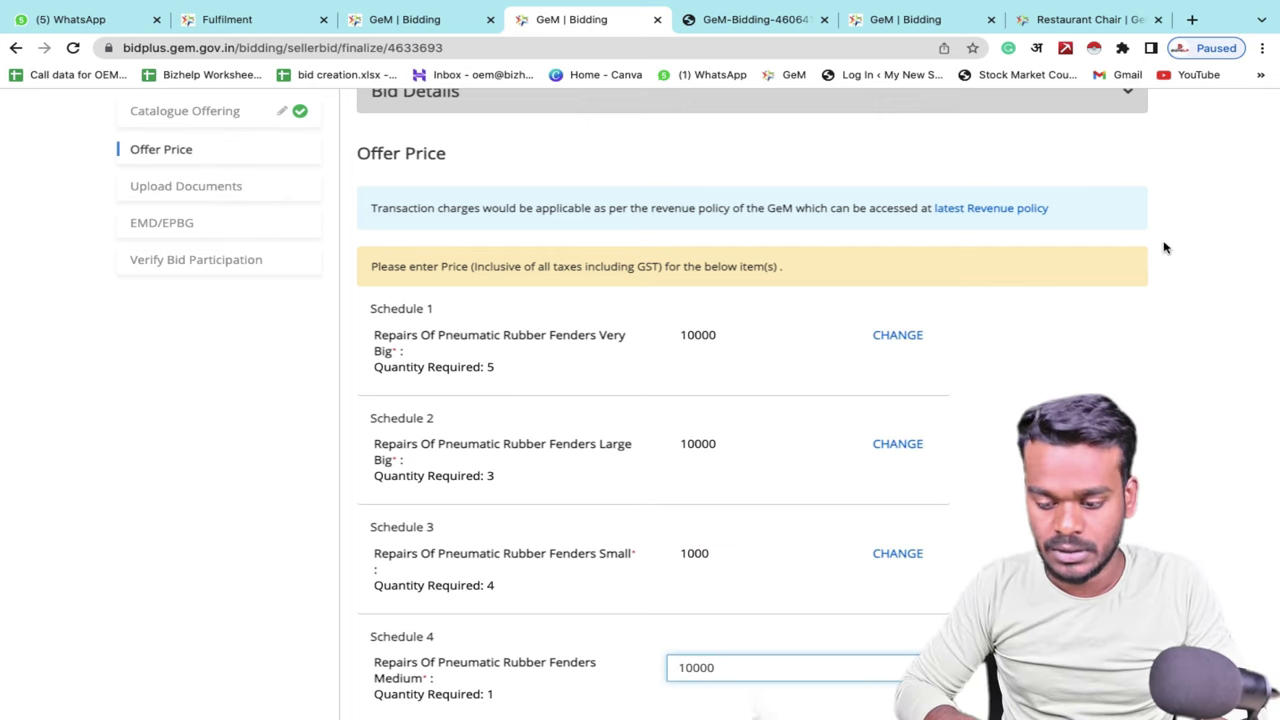
key("Tab")
- Check the total offer price, review the estimated price breakdown for all four schedules, and leave the breakdown
scroll(1168, 476, "down", 2)
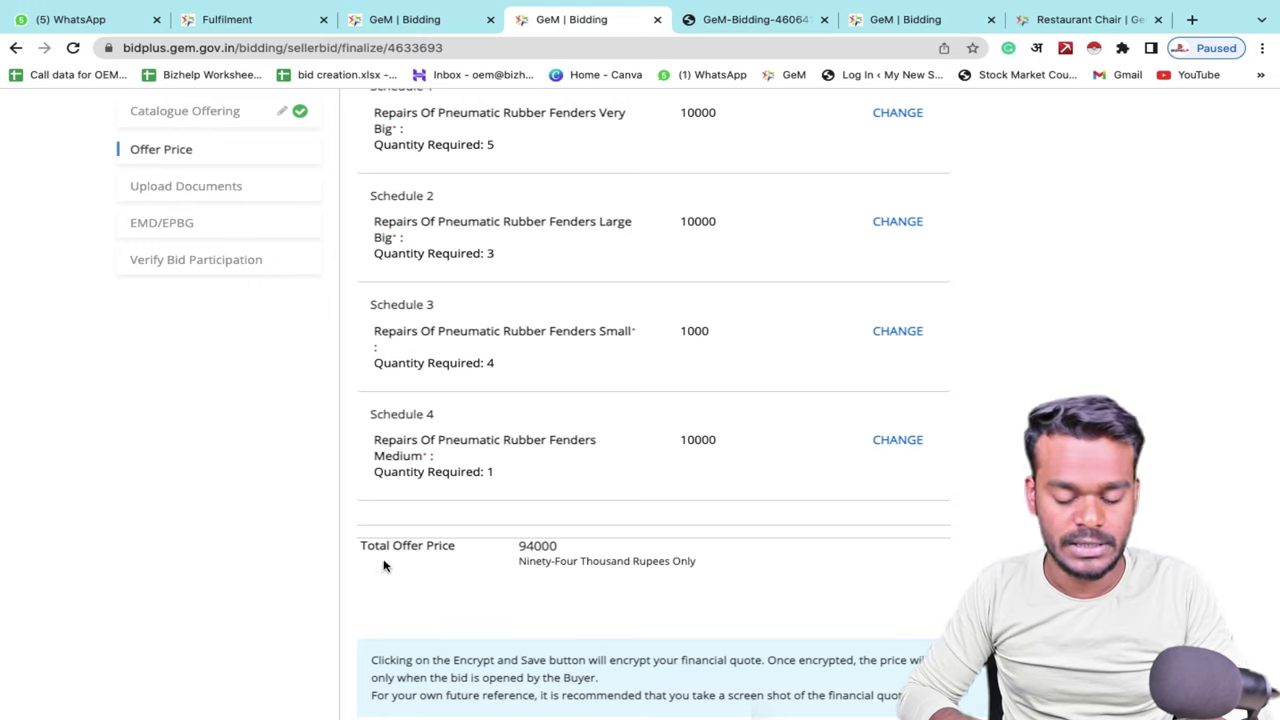
left_click(513, 549)
left_click_drag(513, 549, 577, 551)
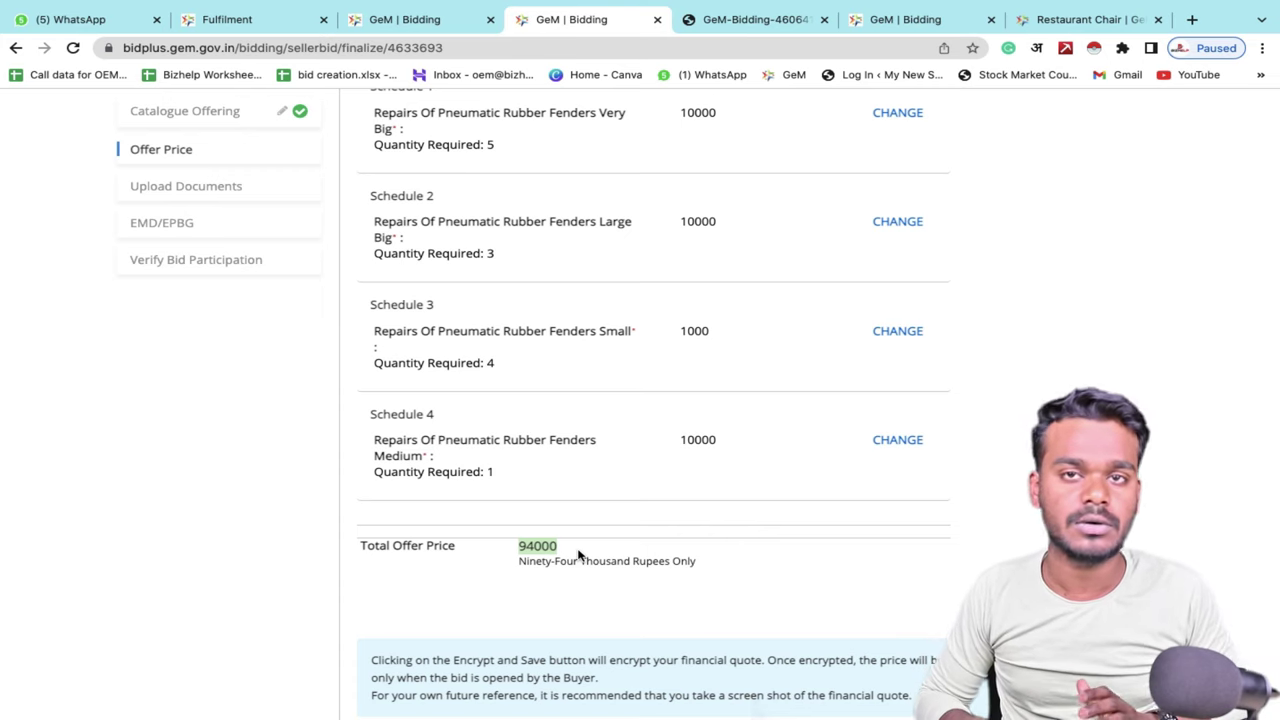
scroll(577, 555, "down", 1)
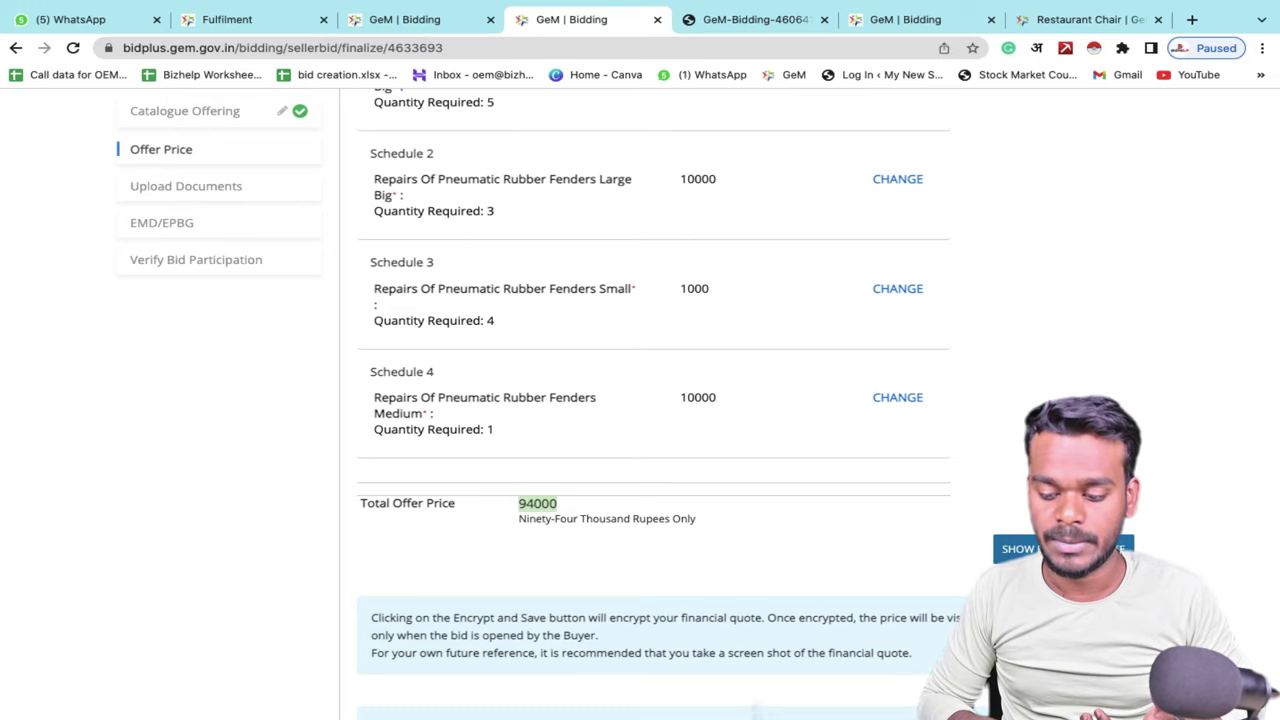
left_click(1018, 548)
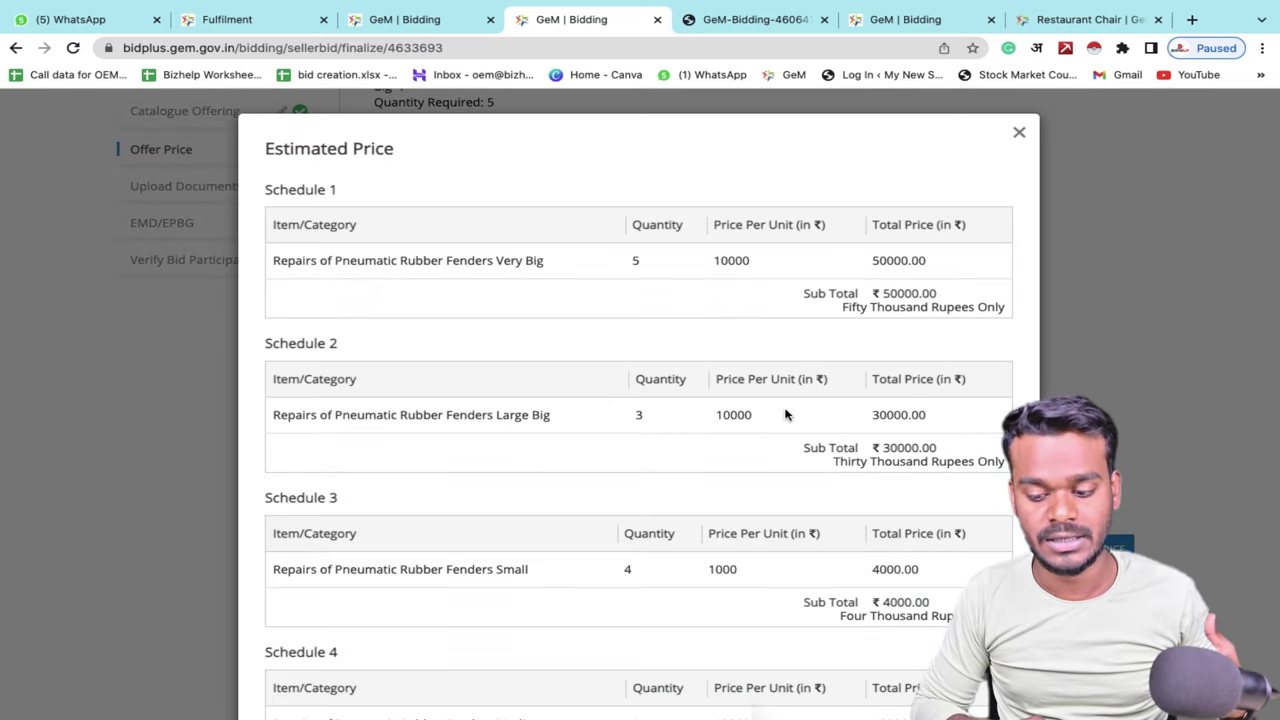
scroll(786, 414, "down", 2)
scroll(786, 414, "down", 1)
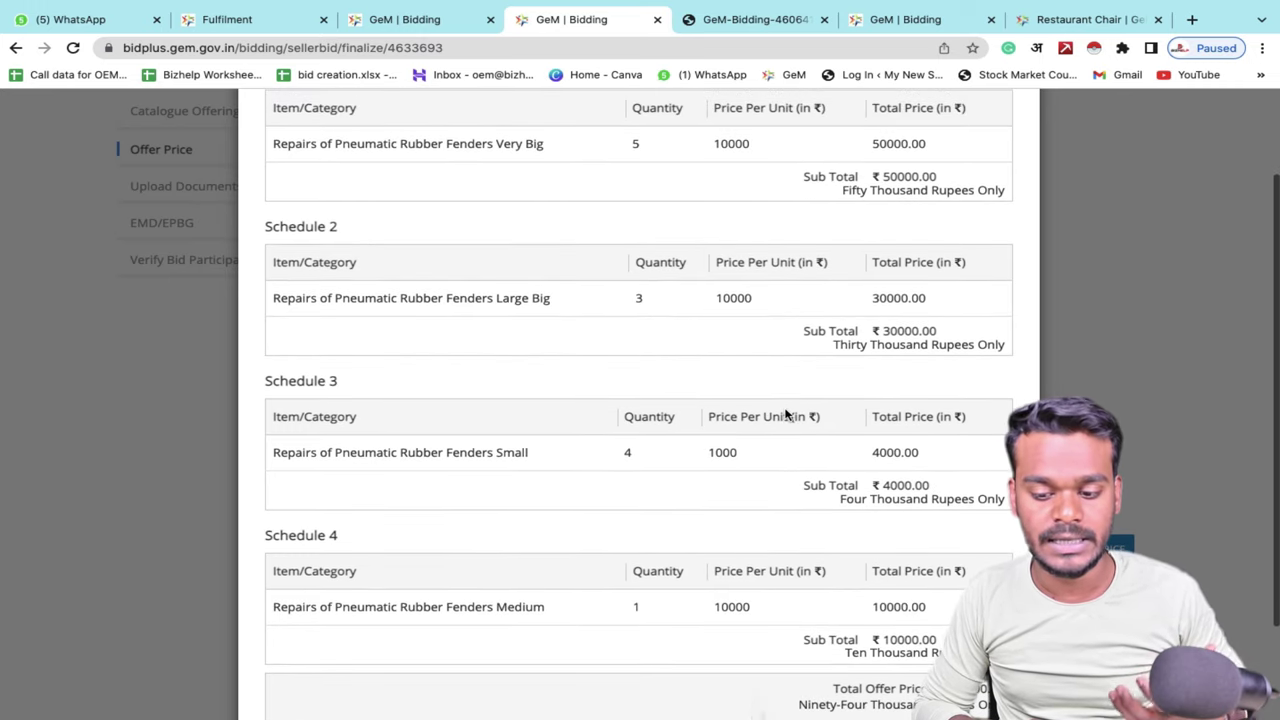
scroll(788, 412, "down", 2)
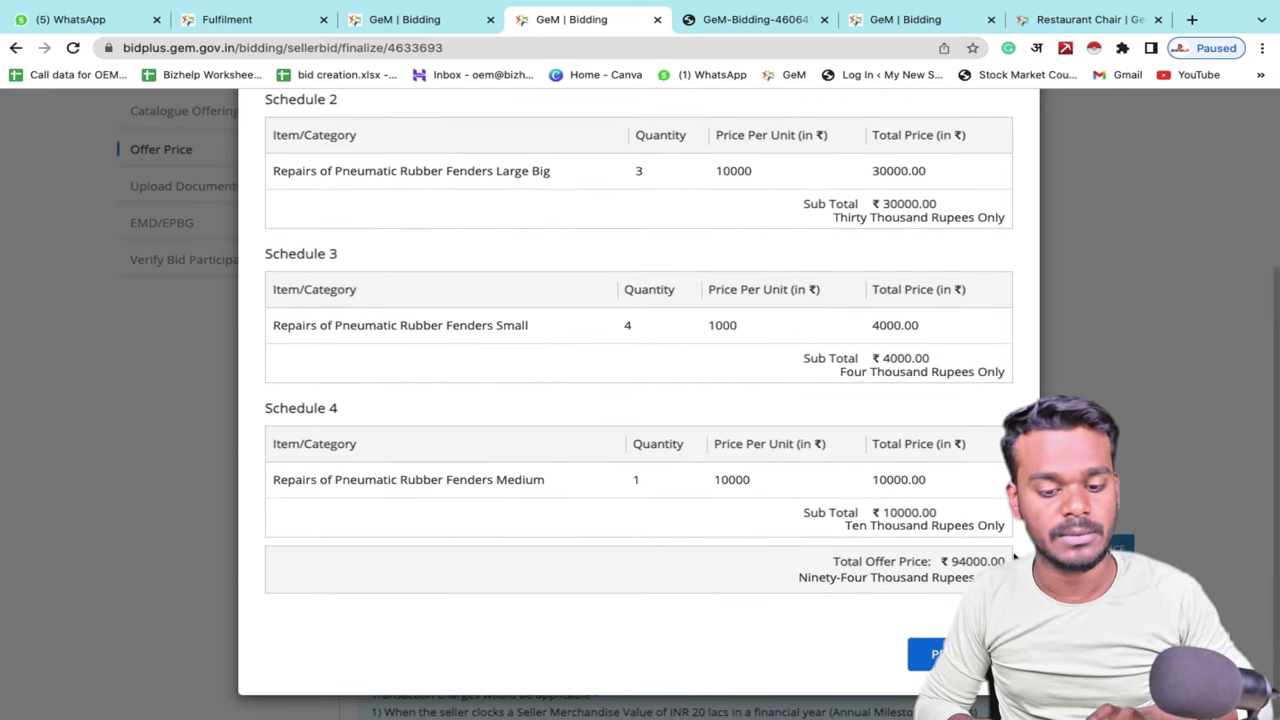
left_click(935, 653)
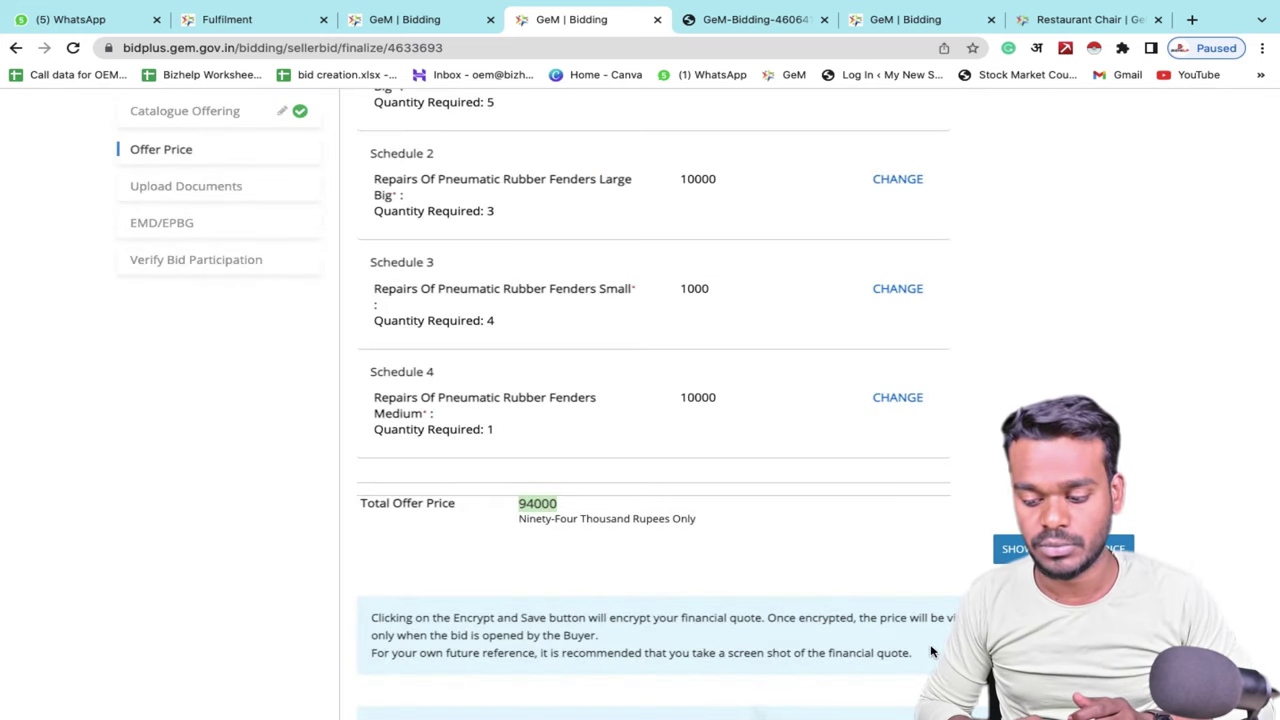
- Encrypt and save the offer price for all four schedules, accepting that bid data becomes uneditable
scroll(932, 652, "down", 1)
left_click(1130, 548)
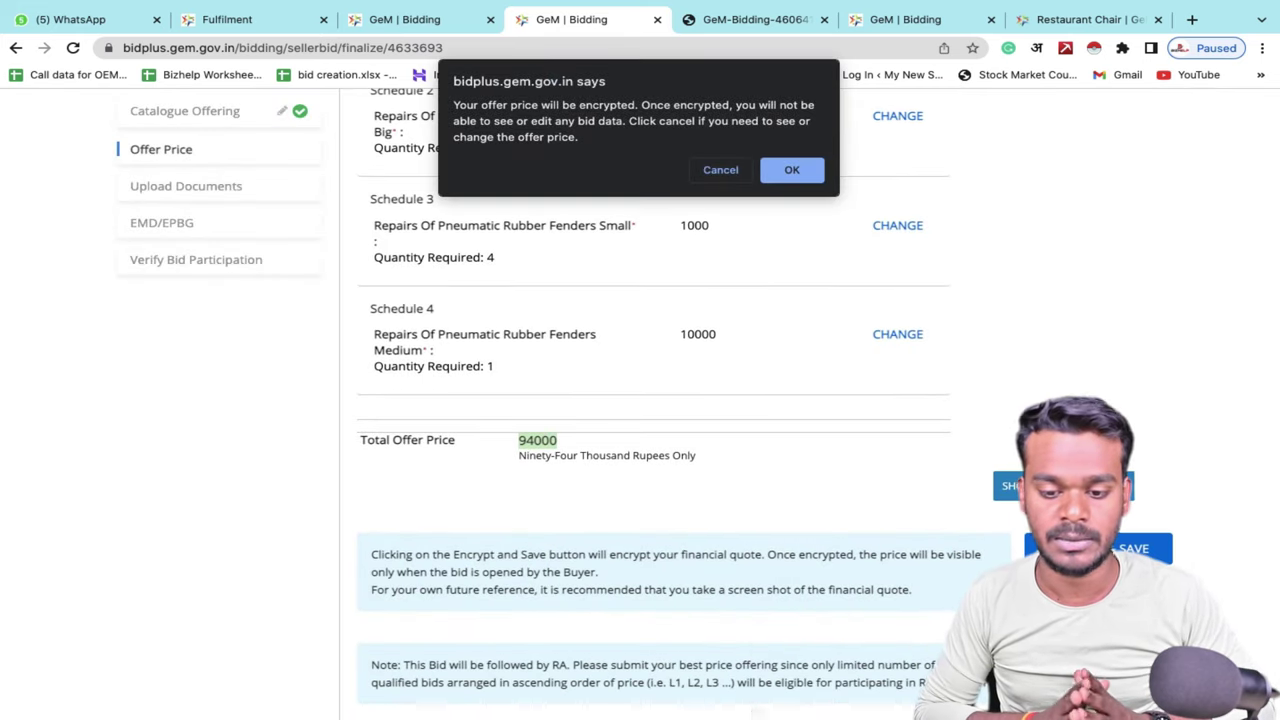
left_click(791, 171)
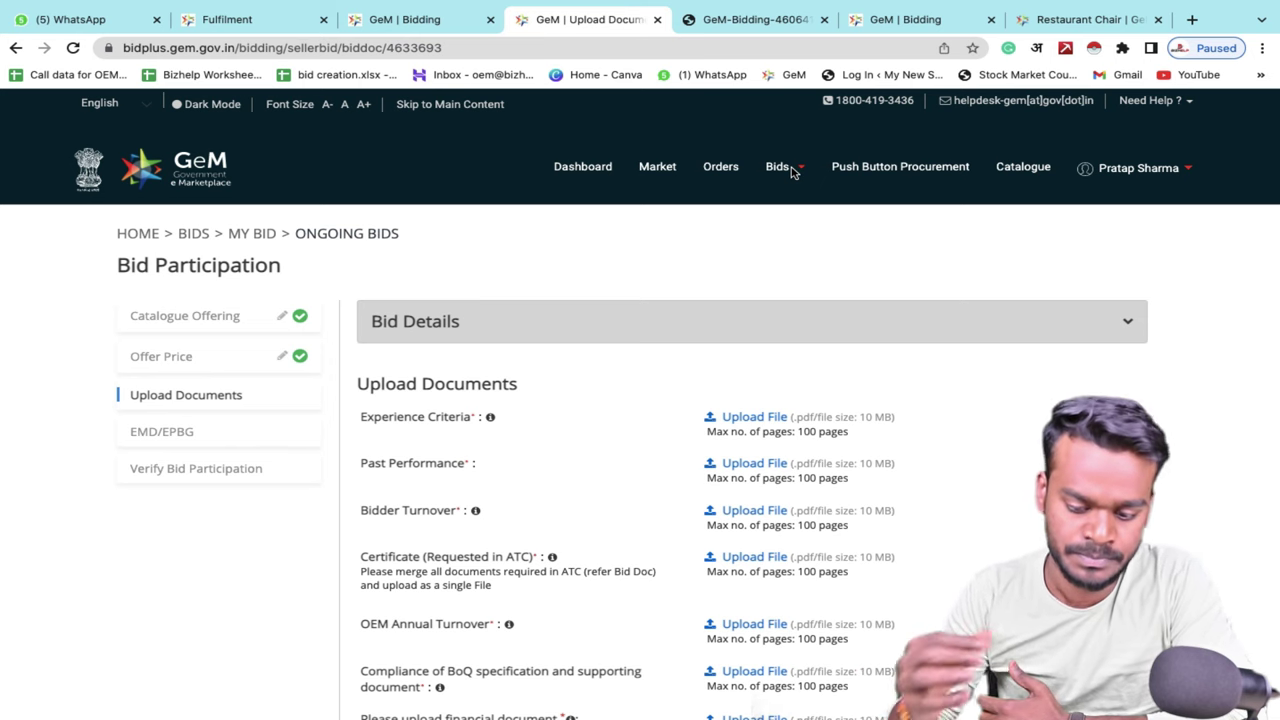
- Upload the original INFOFIX BHUBANESWAR PDF from Downloads for both Experience Criteria and Past Performance
scroll(791, 172, "down", 5)
scroll(791, 172, "up", 1)
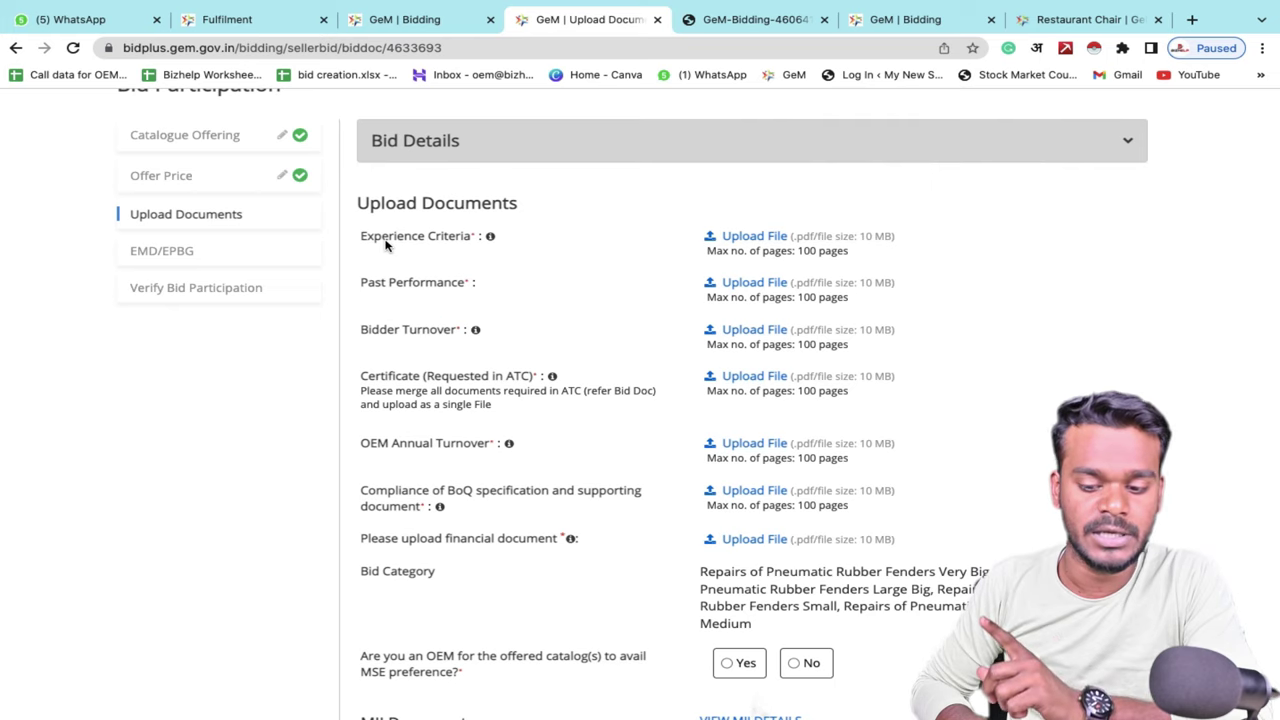
left_click(737, 240)
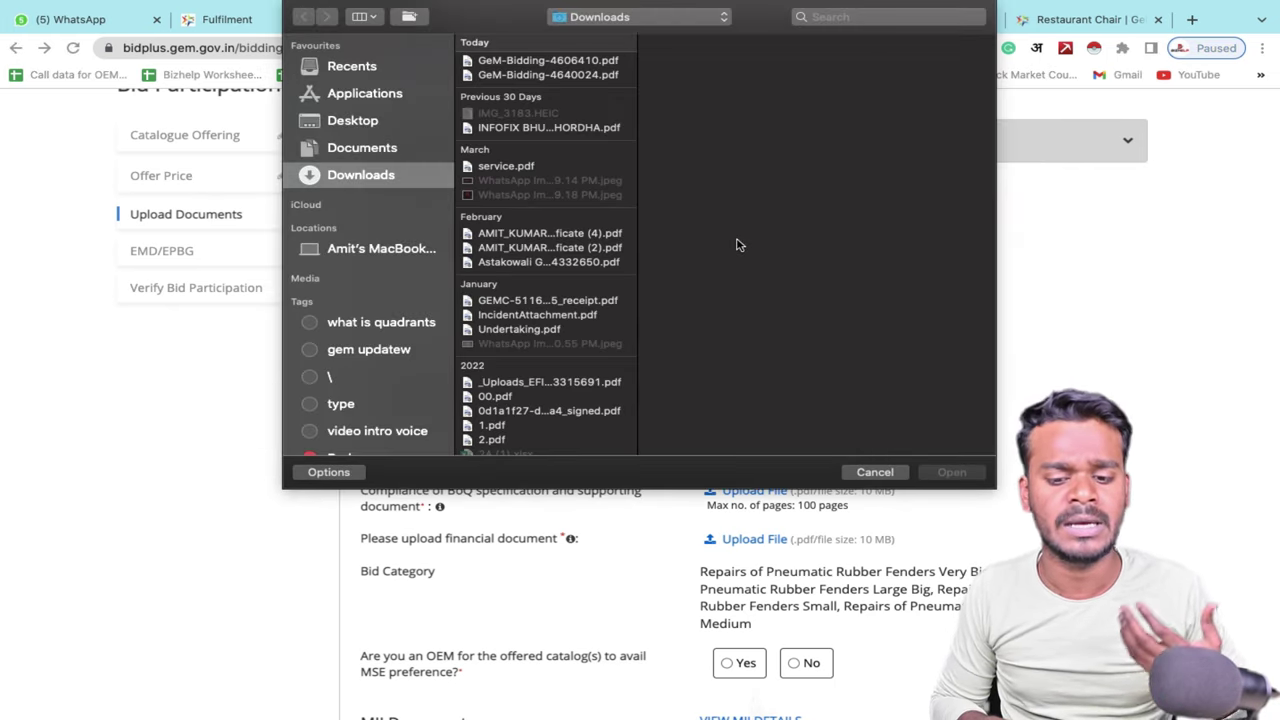
double_click(572, 127)
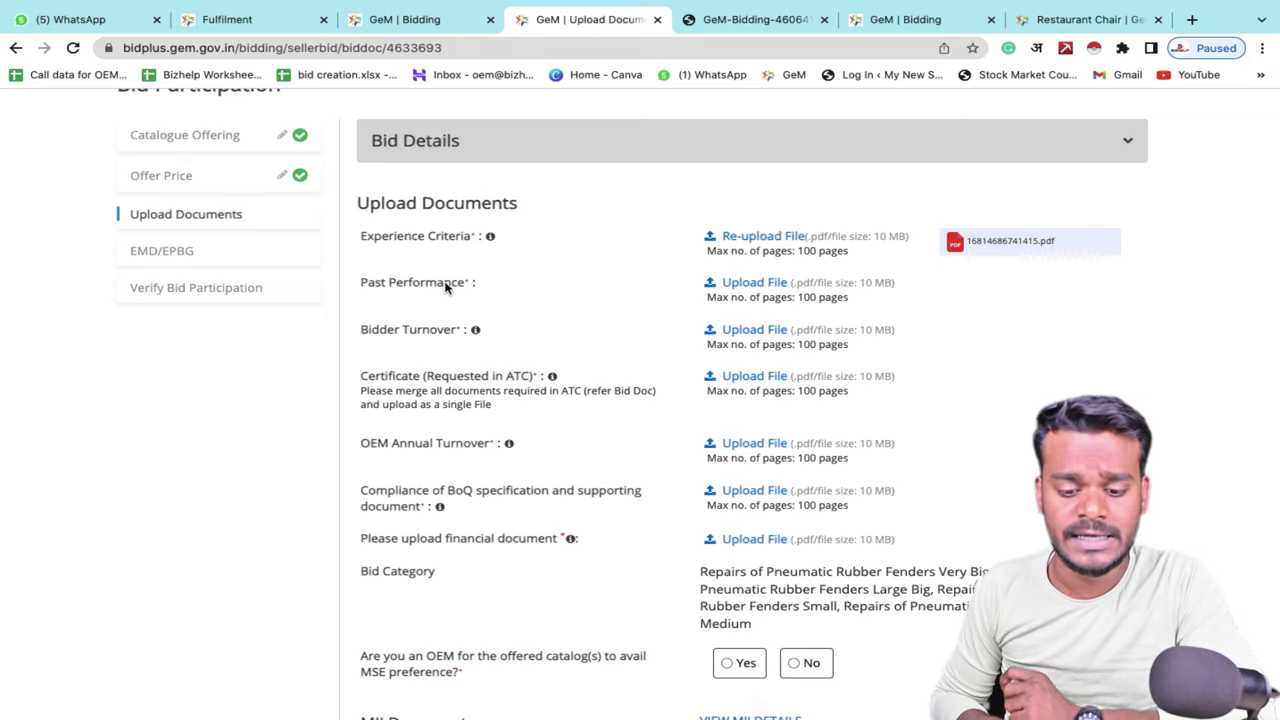
left_click(747, 284)
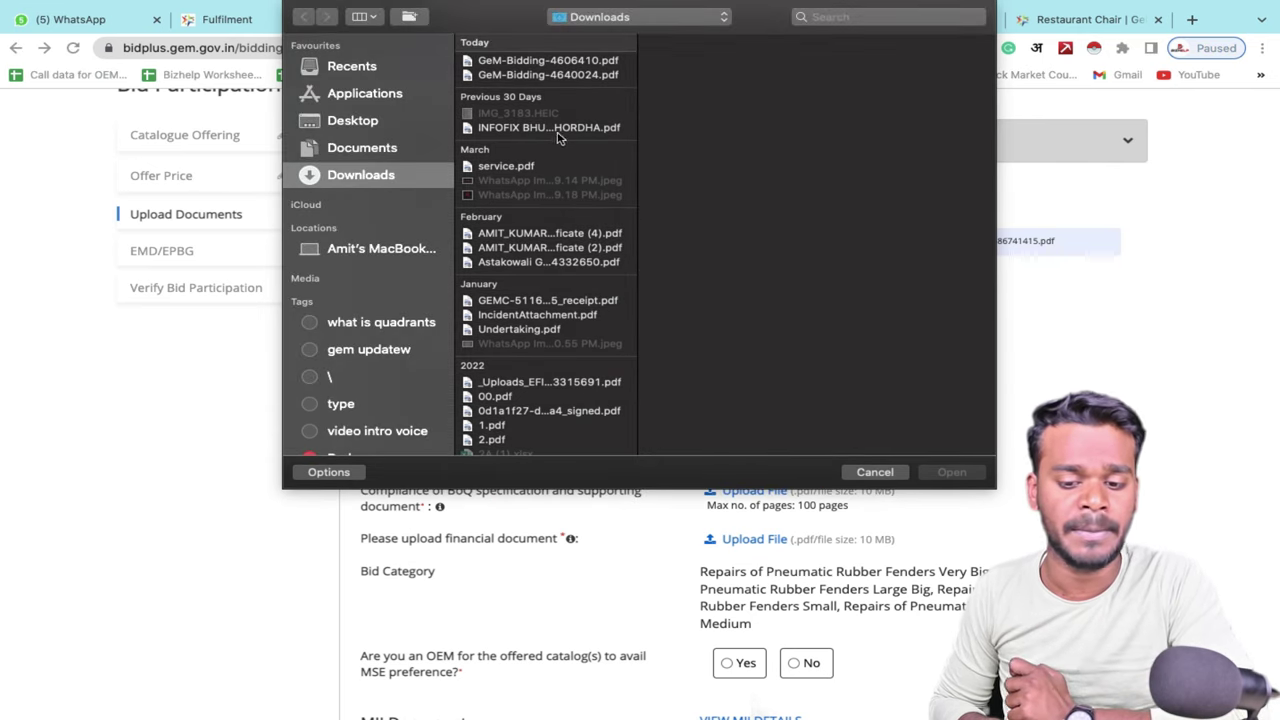
double_click(551, 128)
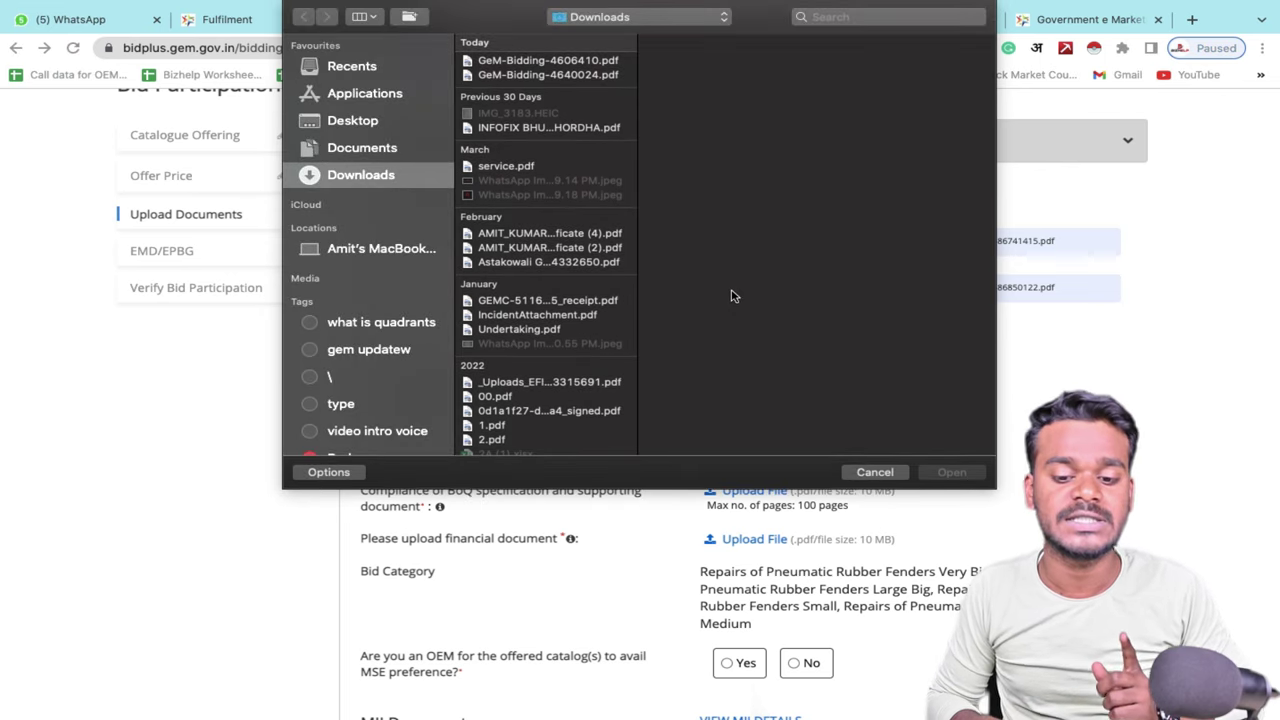
- Try to upload the original INFOFIX BHUBANESWAR PDF as the Bidder Turnover document
double_click(556, 135)
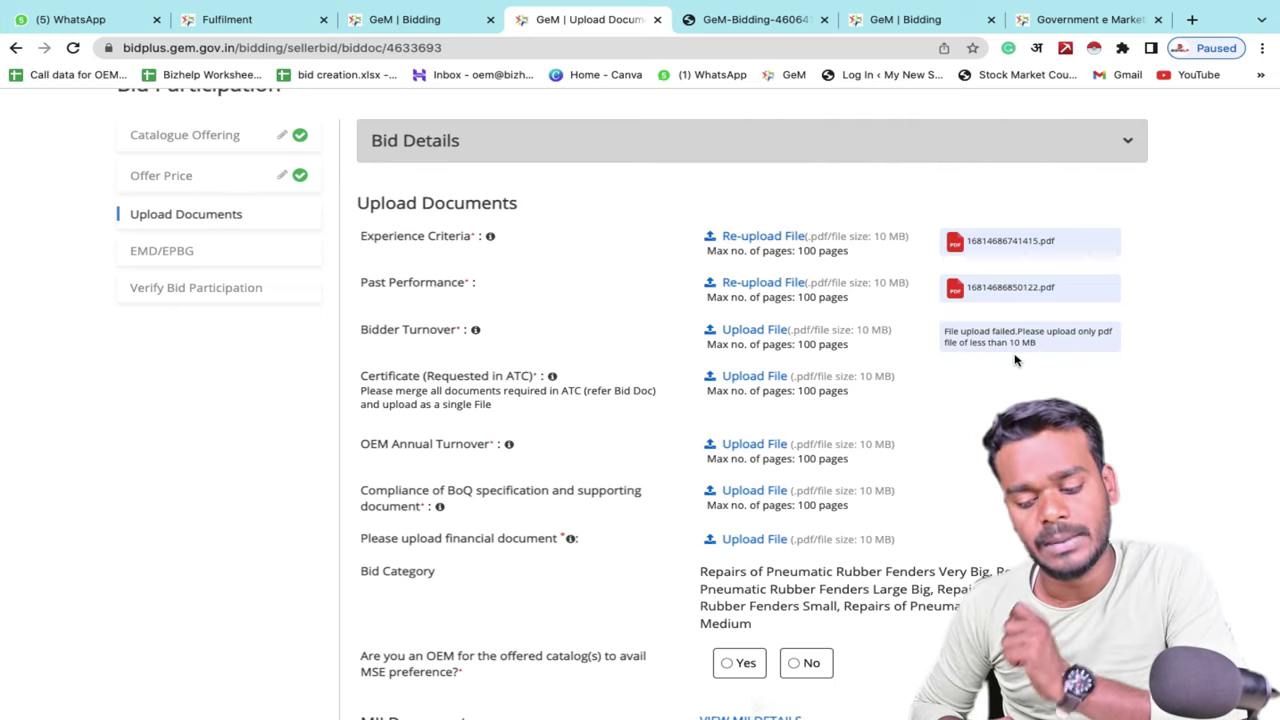
left_click(740, 331)
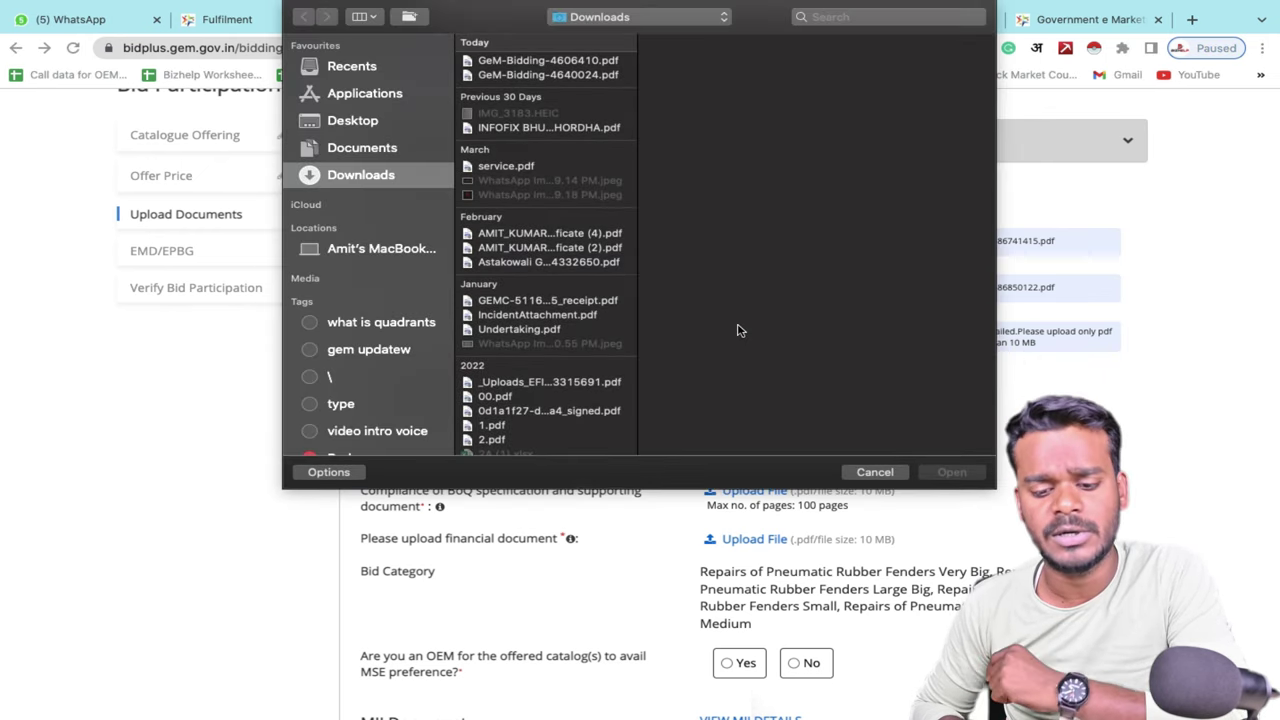
double_click(530, 128)
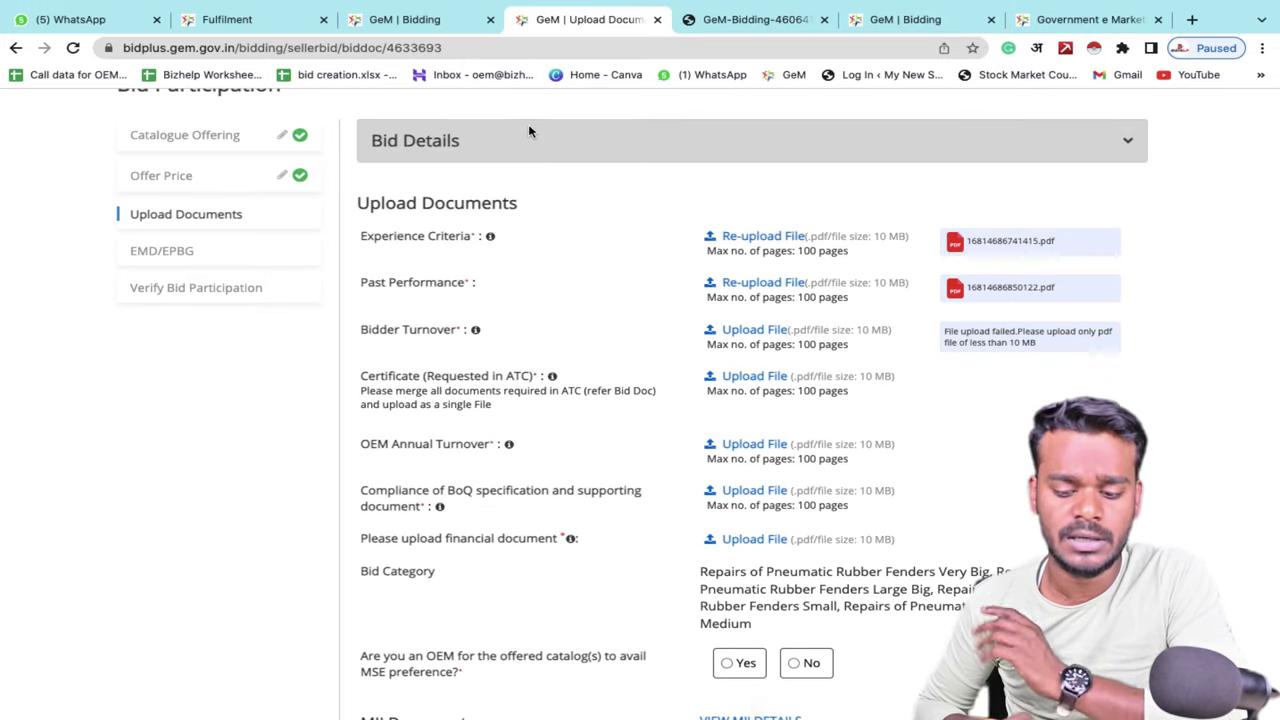
left_click(757, 332)
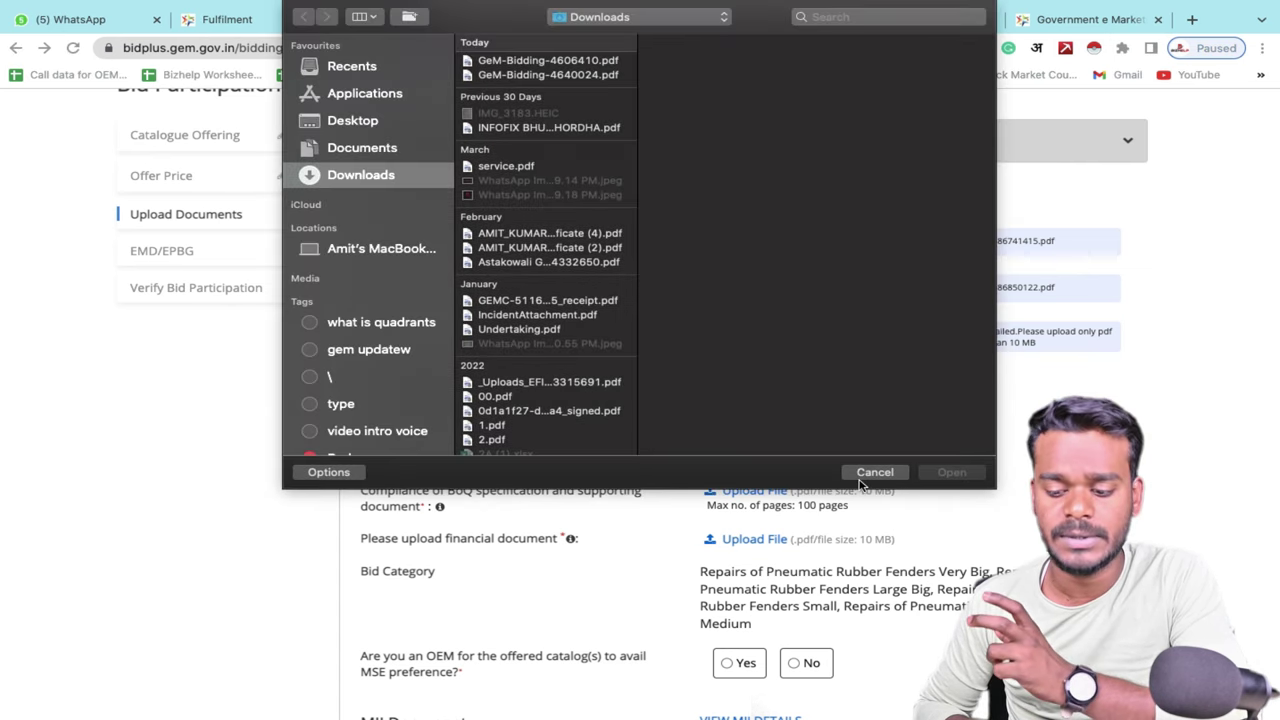
left_click(875, 472)
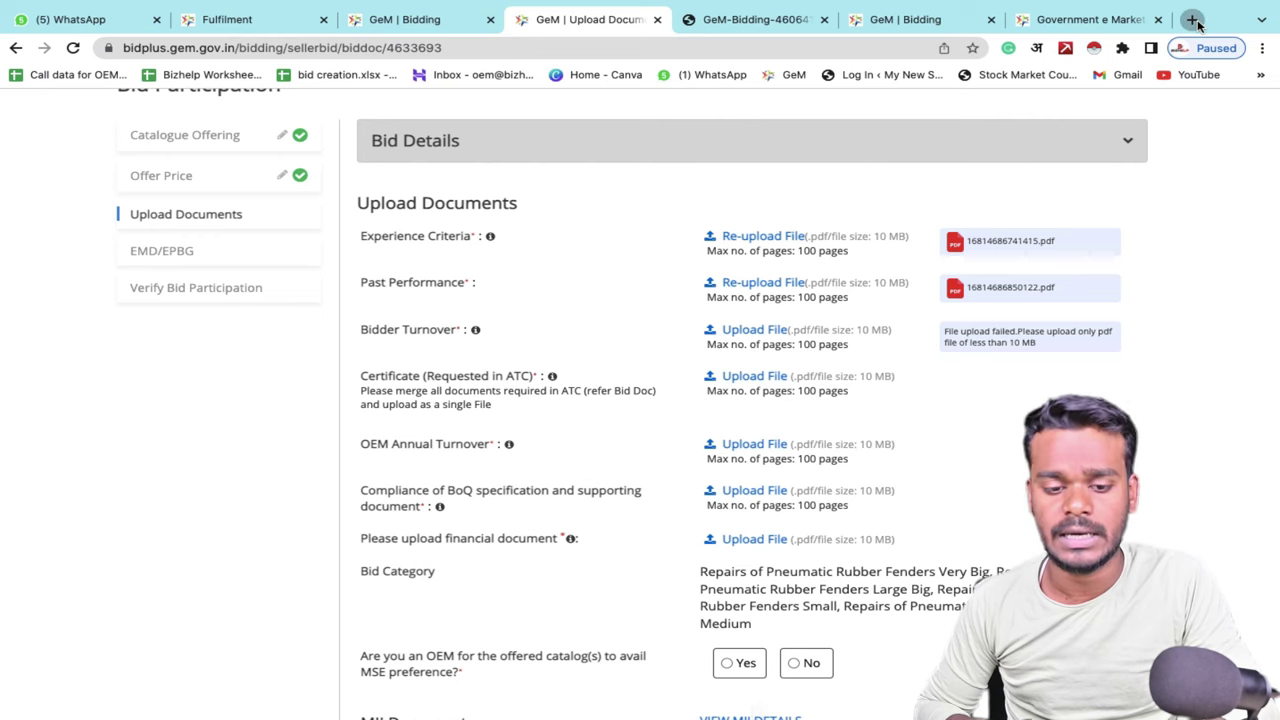
- Search the web for "compress pdf" in a new browser tab and open iLovePDF's compression tool
left_click(1192, 19)
type("COM")
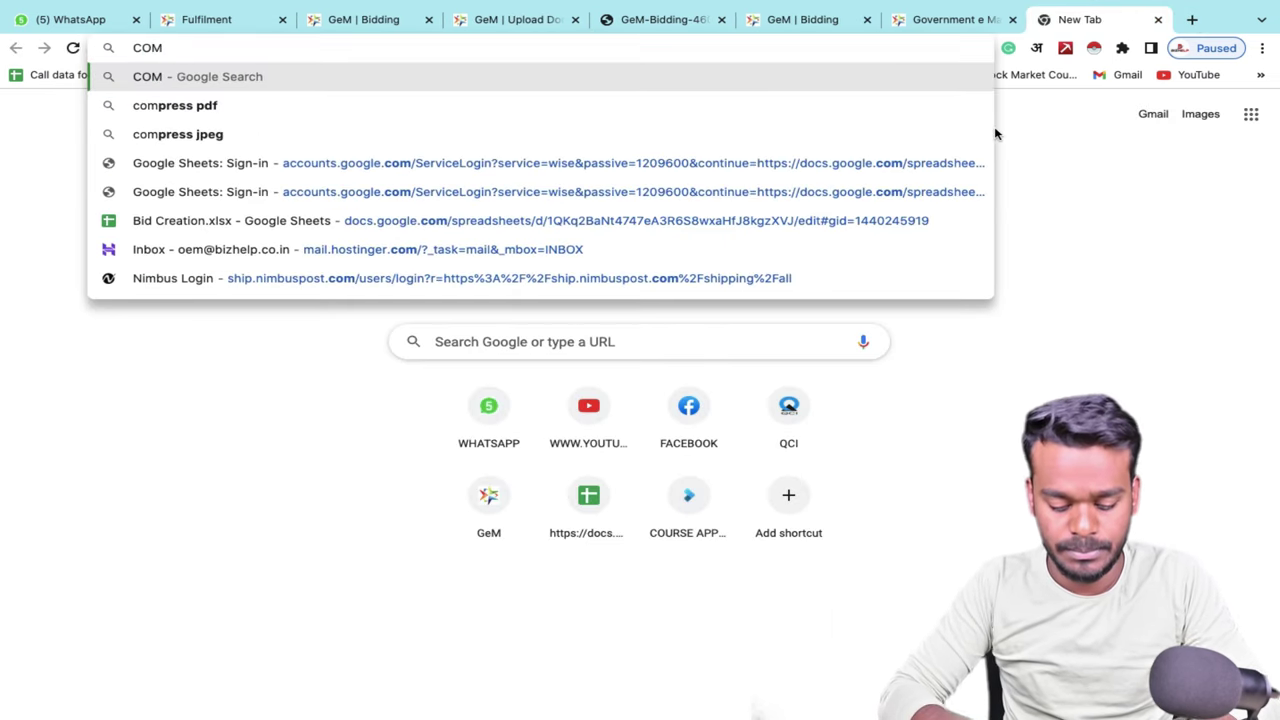
type("RESS")
key("Down")
key("Return")
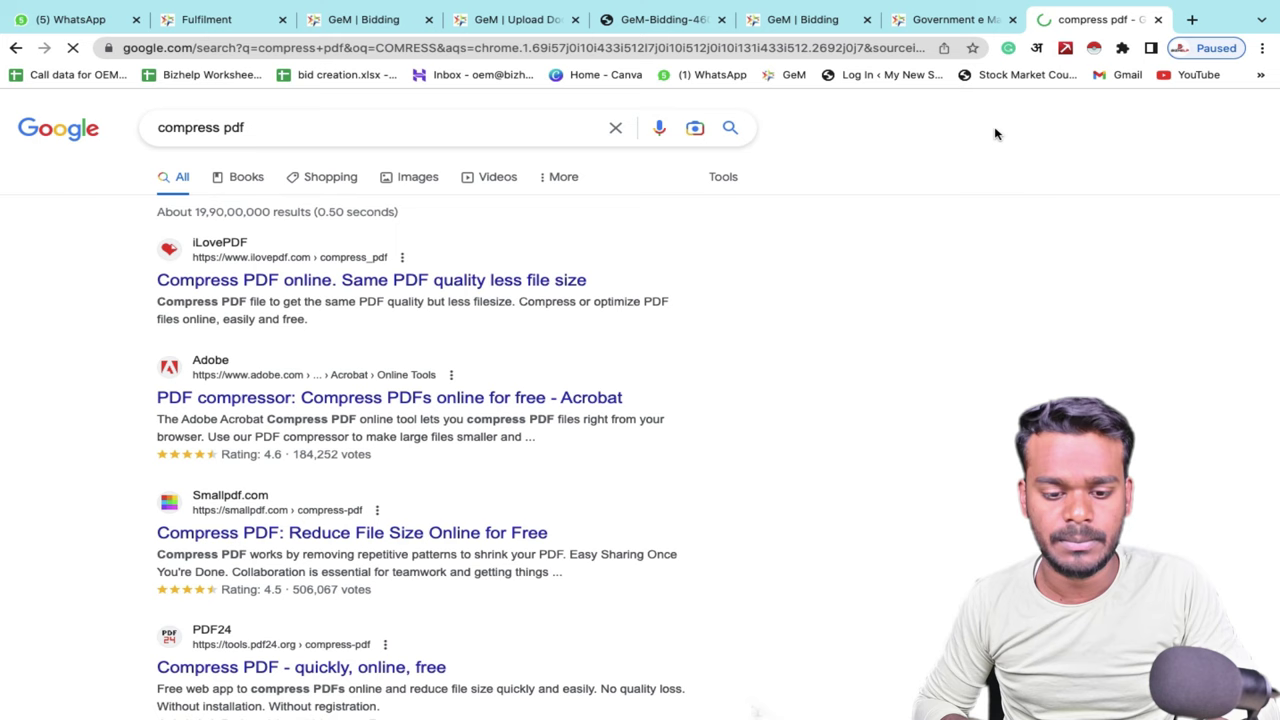
left_click(329, 281)
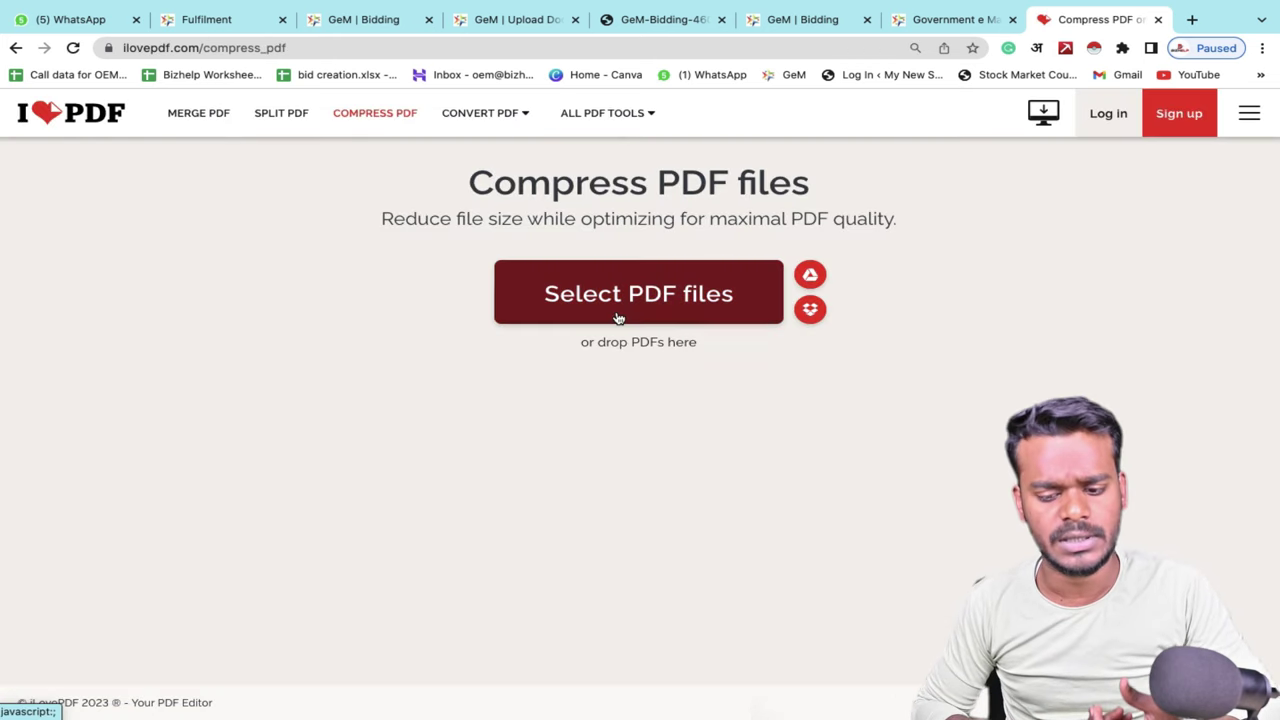
- Compress the INFOFIX BHUBANESWAR PDF from Downloads using Extreme Compression and download the smaller file
left_click(656, 313)
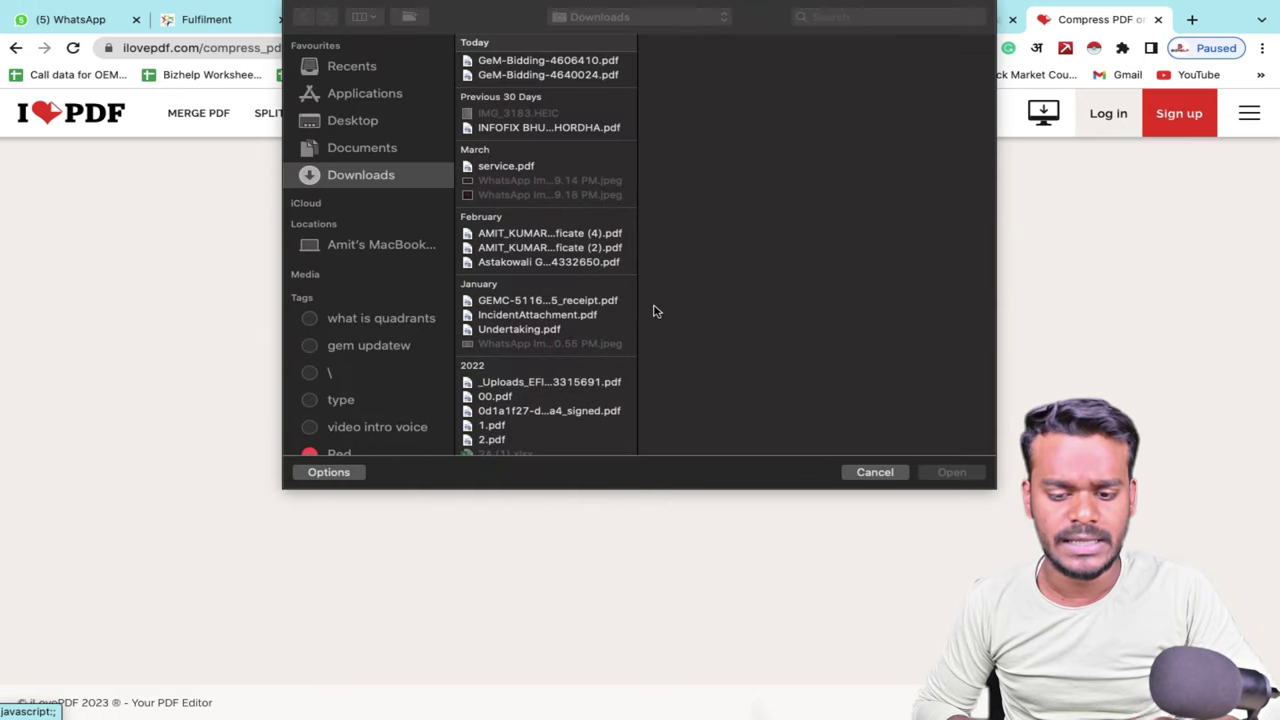
double_click(566, 130)
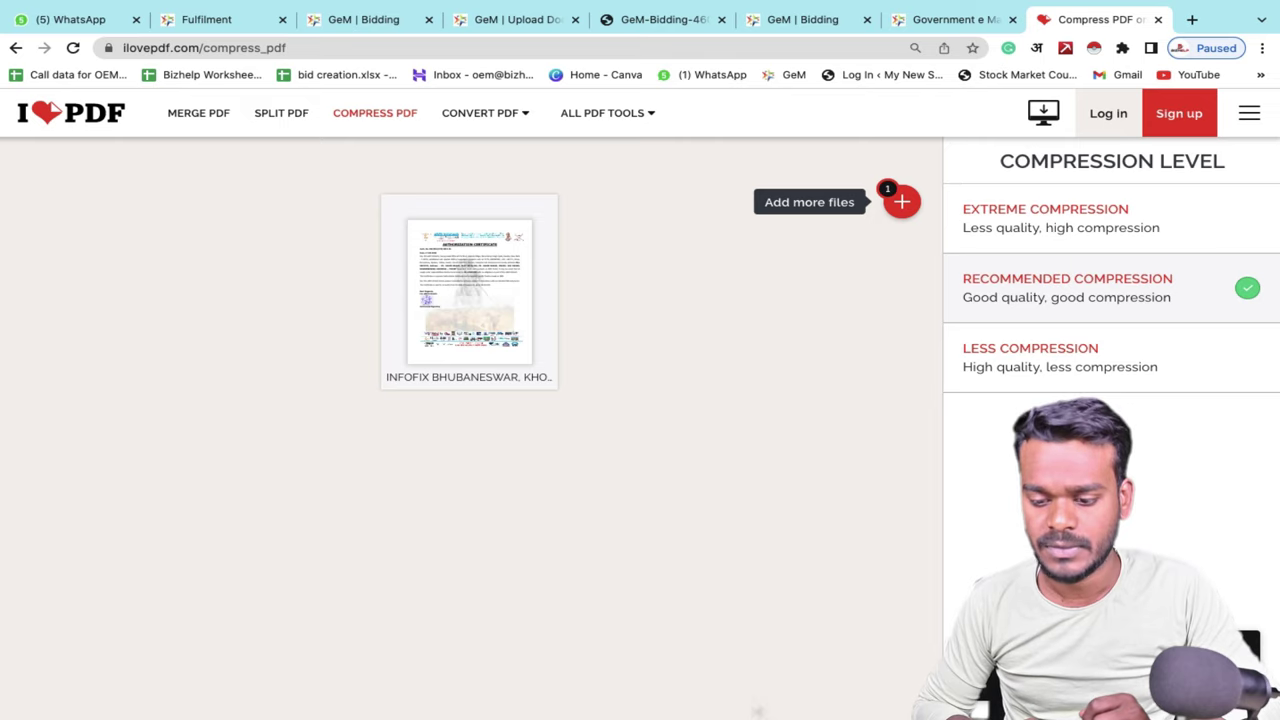
left_click(1069, 229)
left_click(1111, 675)
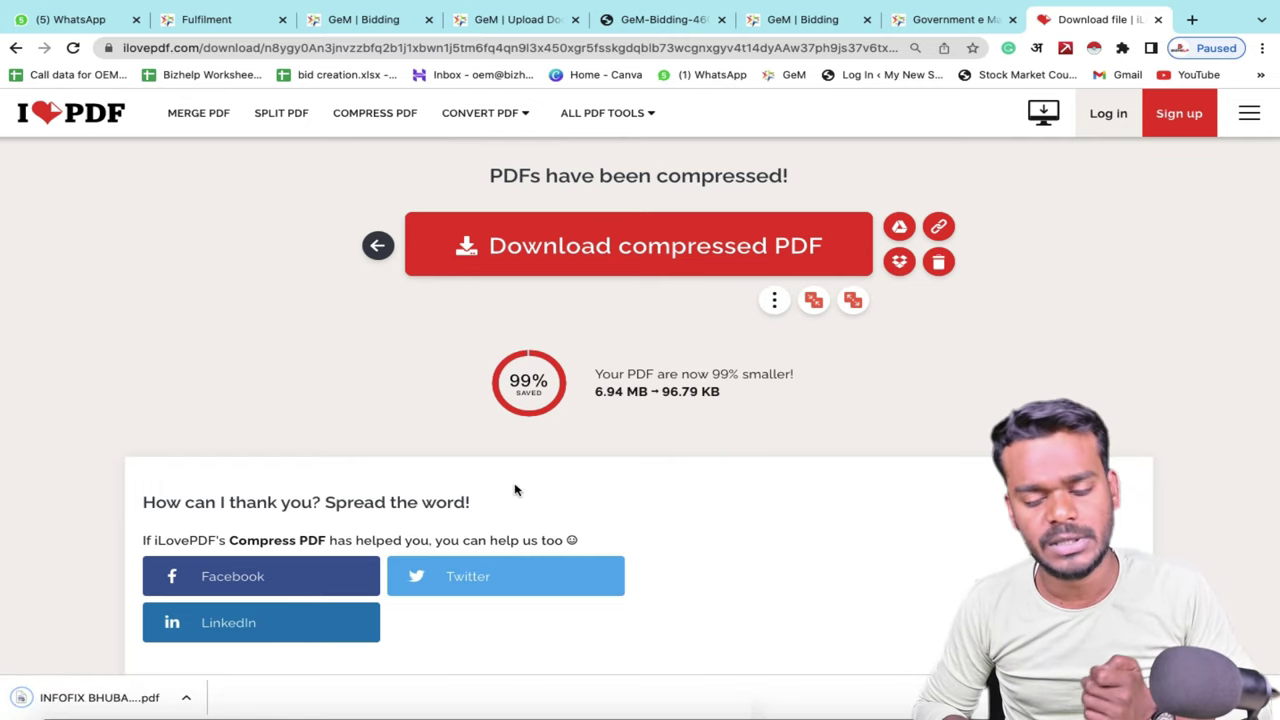
- Return to the GeM bid participation page and upload the compressed INFOFIX PDF as the Bidder Turnover document
left_click(797, 14)
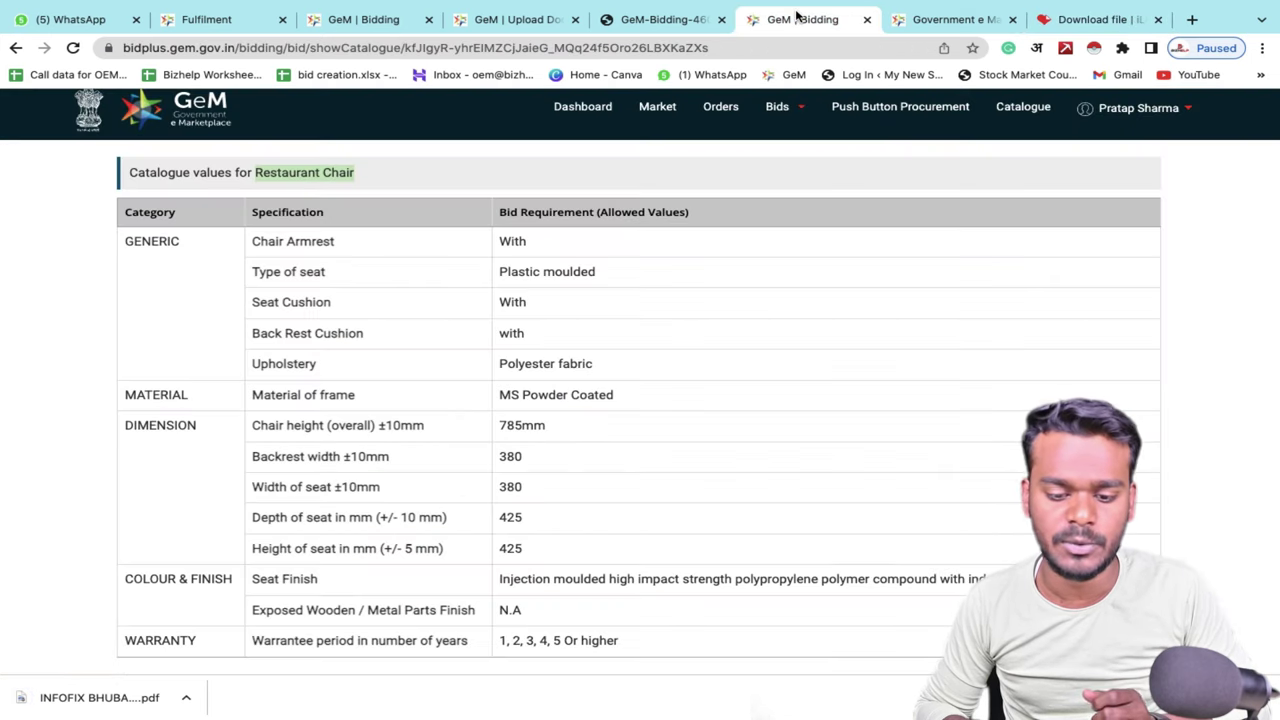
left_click(540, 22)
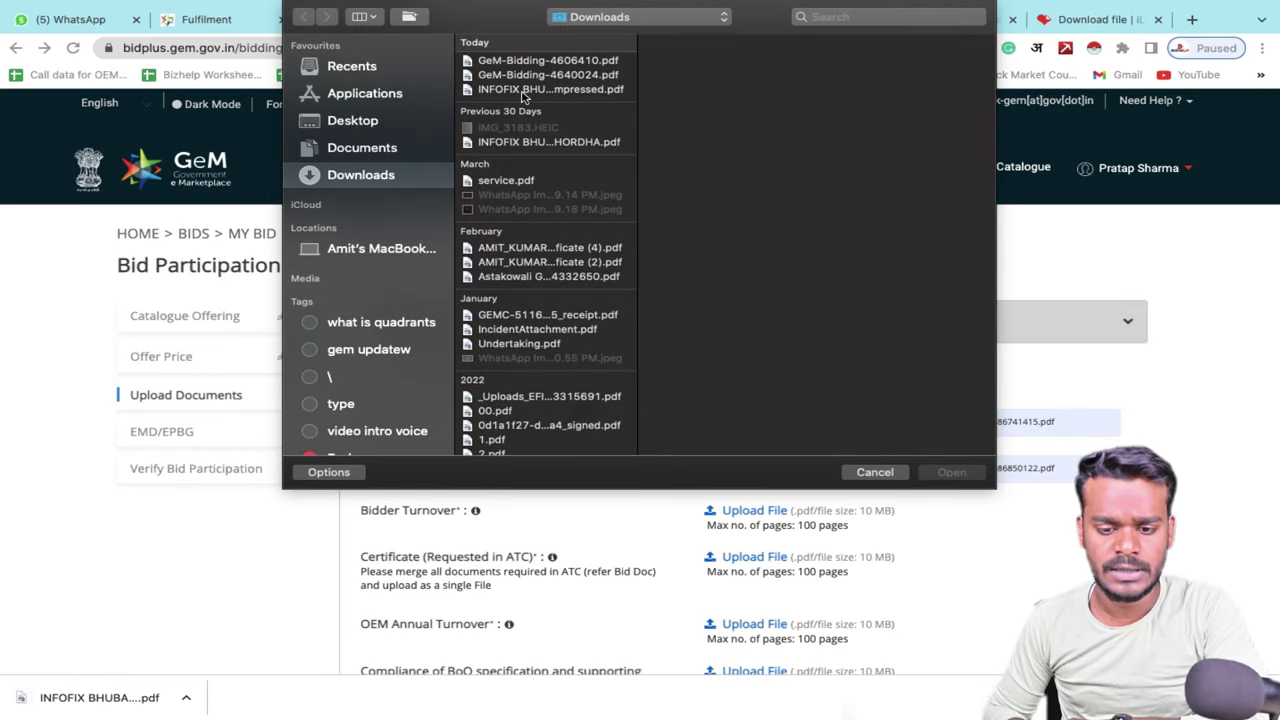
double_click(522, 90)
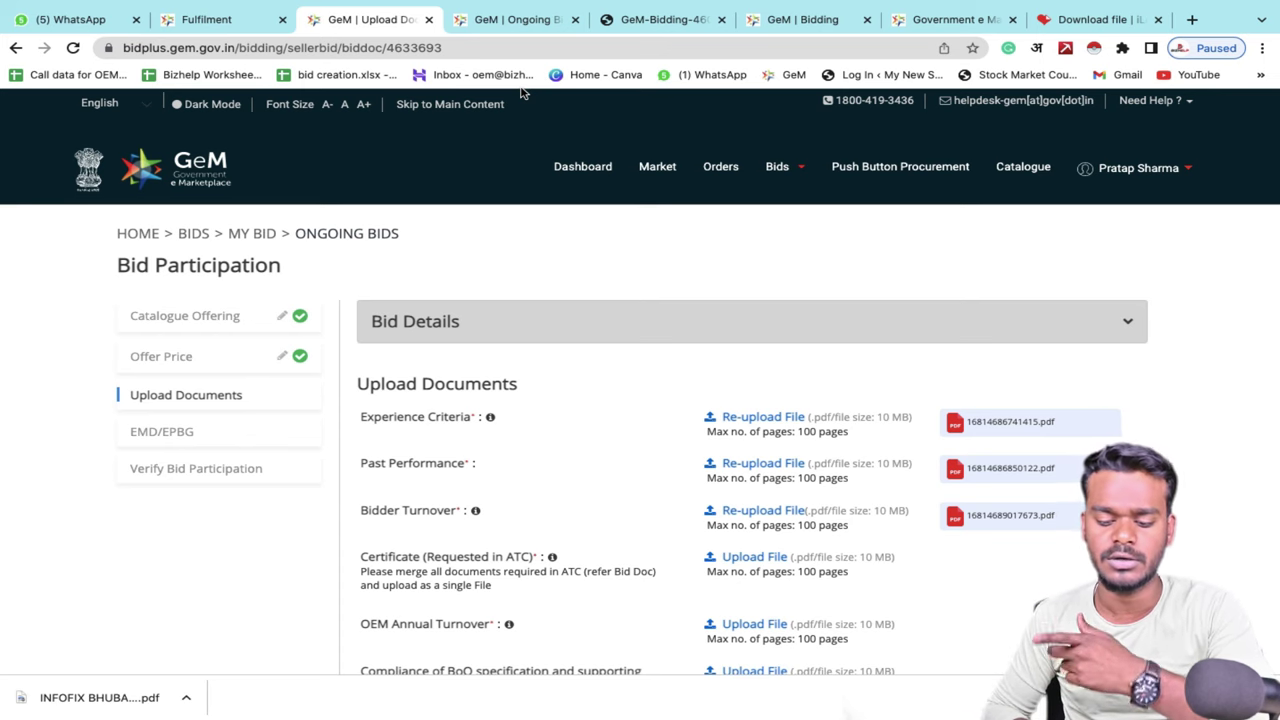
- Examine the Buyer Added Bid Specific Terms and Conditions and ATC clauses in GeM-Bidding-4606410.pdf for required certificates
scroll(786, 514, "down", 3)
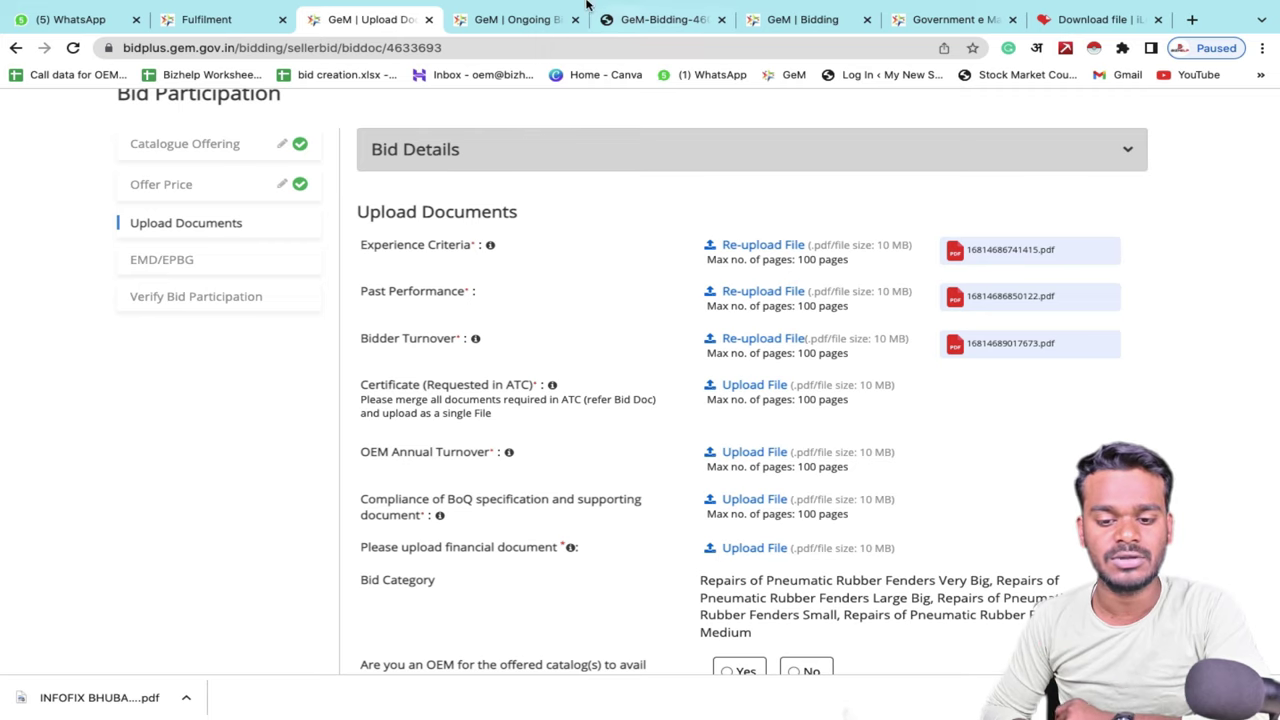
scroll(549, 282, "up", 2)
scroll(549, 282, "up", 1)
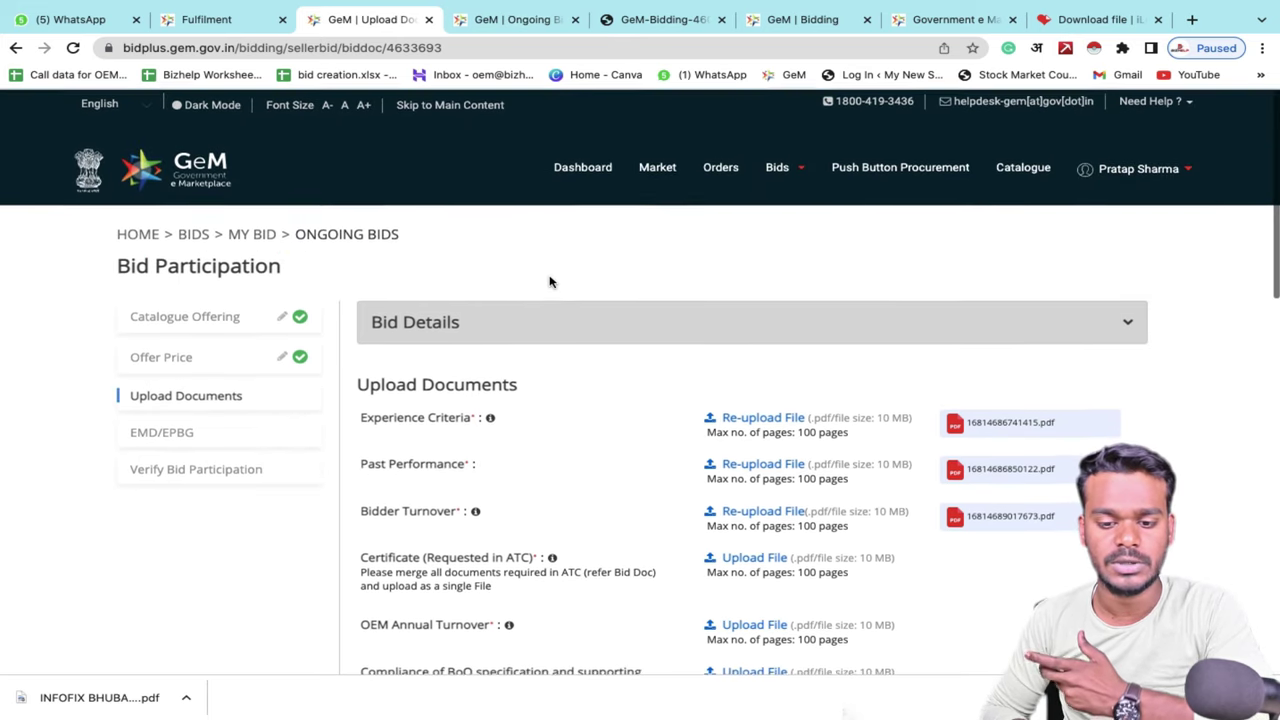
left_click(666, 20)
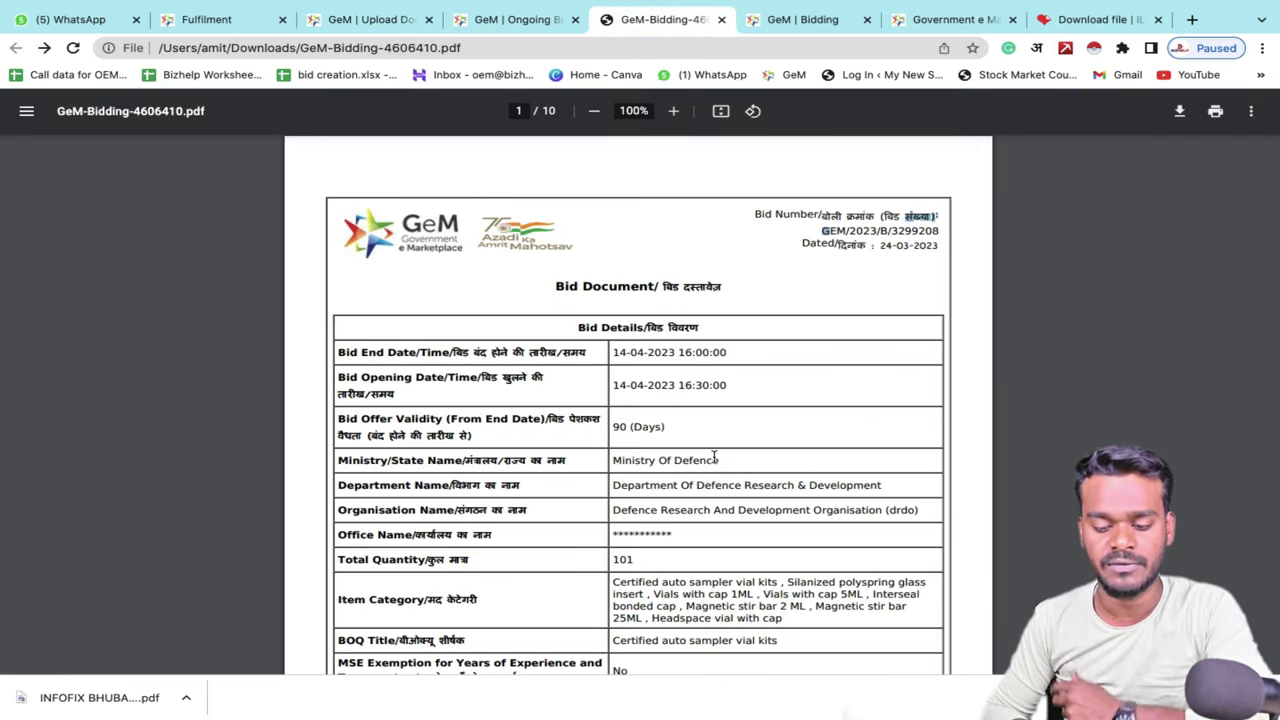
scroll(714, 452, "down", 20)
scroll(714, 452, "down", 15)
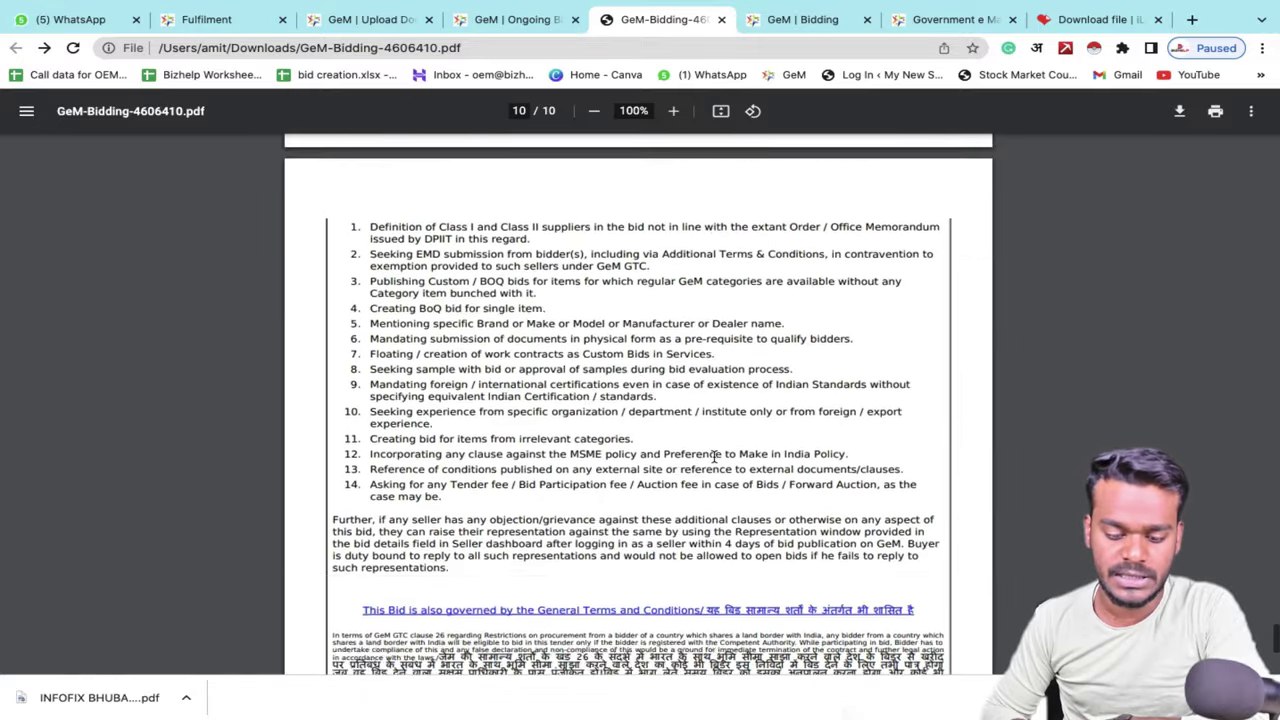
scroll(714, 456, "up", 10)
scroll(714, 456, "up", 2)
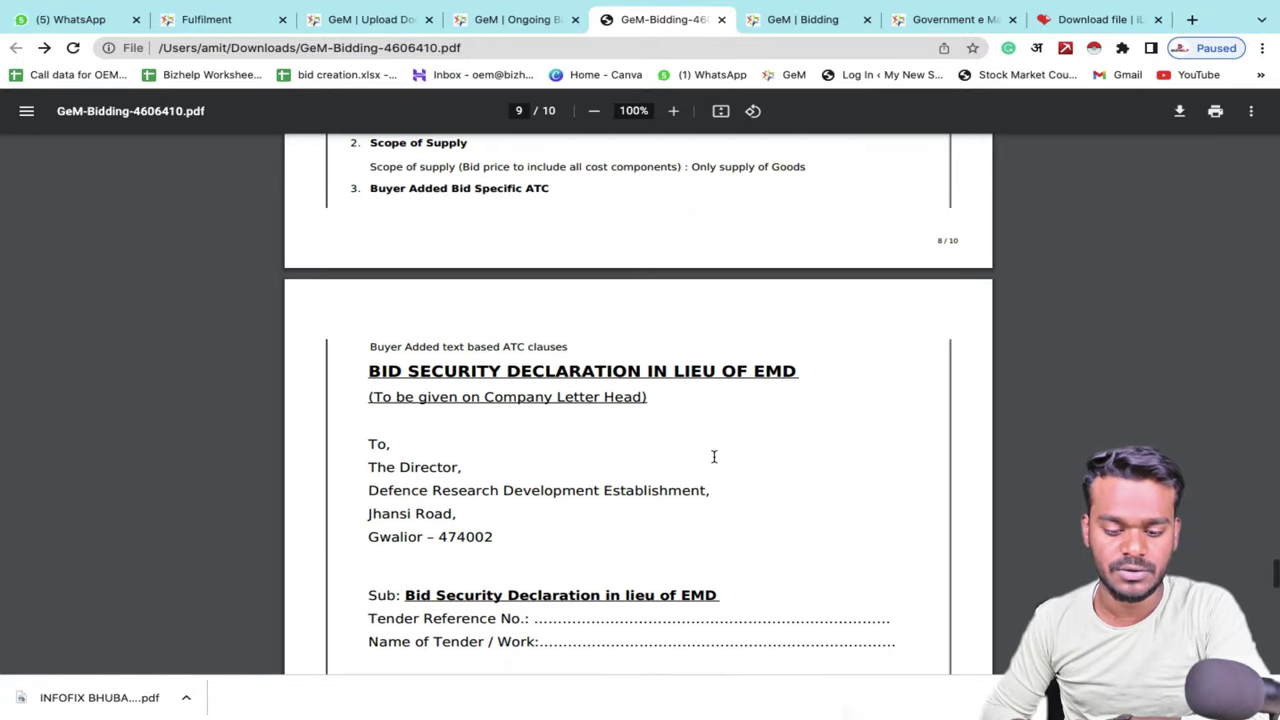
scroll(478, 364, "up", 10)
scroll(479, 365, "down", 4)
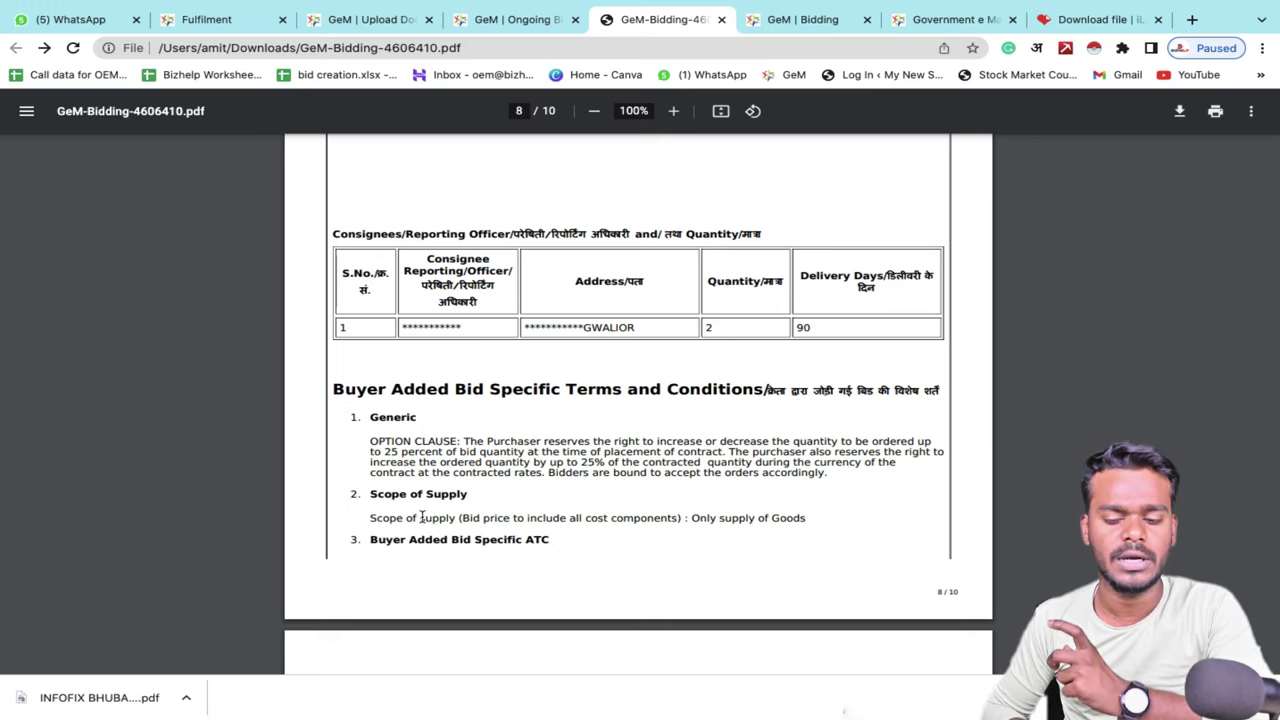
left_click(810, 21)
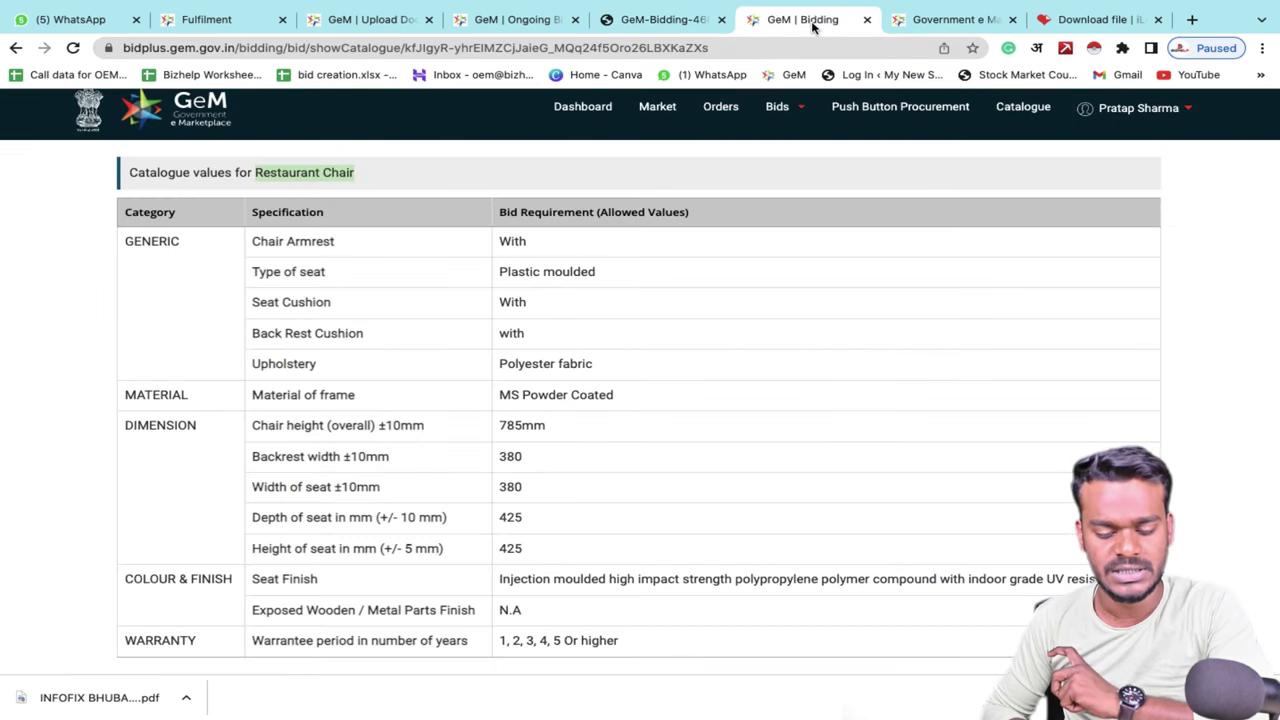
- Upload the compressed INFOFIX PDF as the Certificate (Requested in ATC) and the original INFOFIX PDF as OEM Annual Turnover
left_click(391, 21)
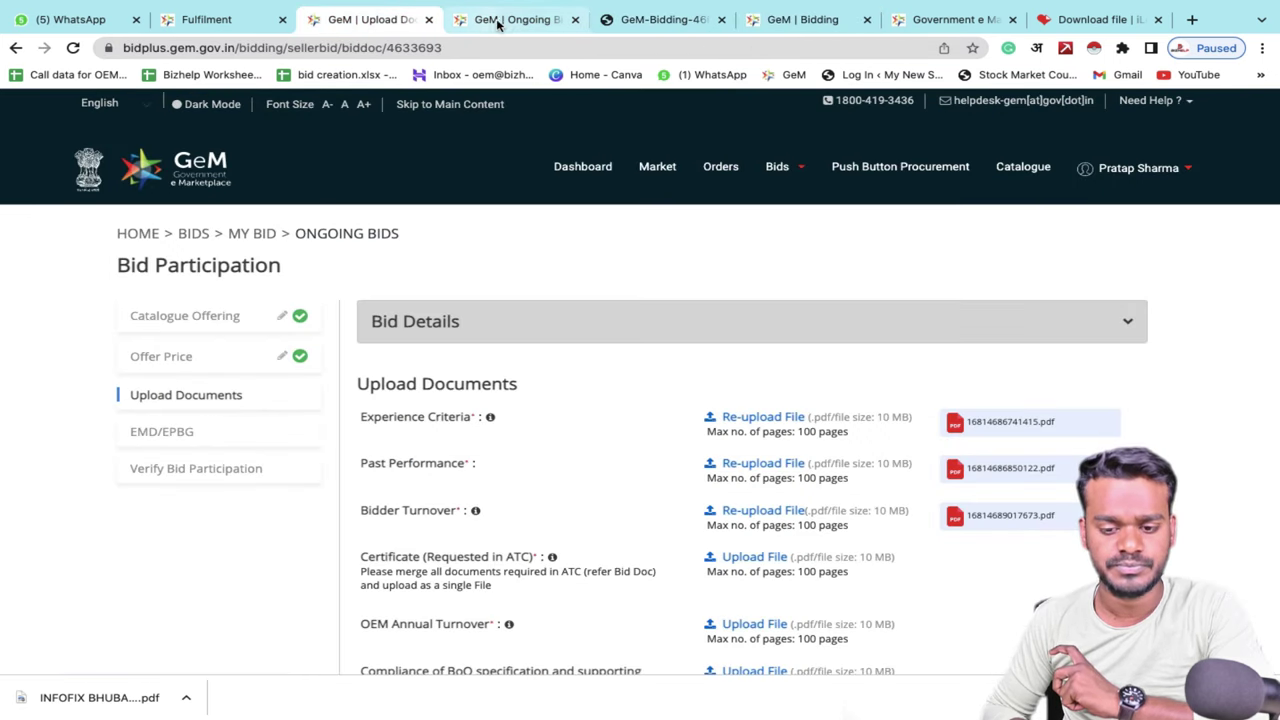
left_click(740, 560)
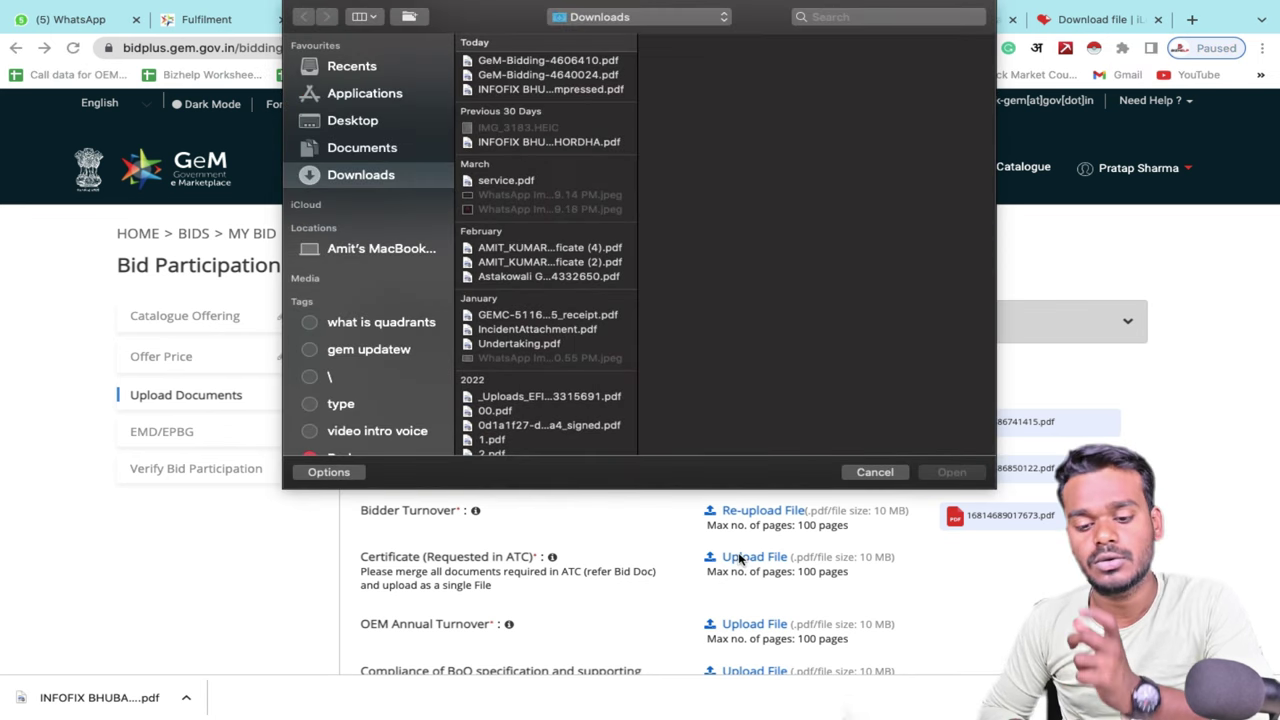
double_click(557, 89)
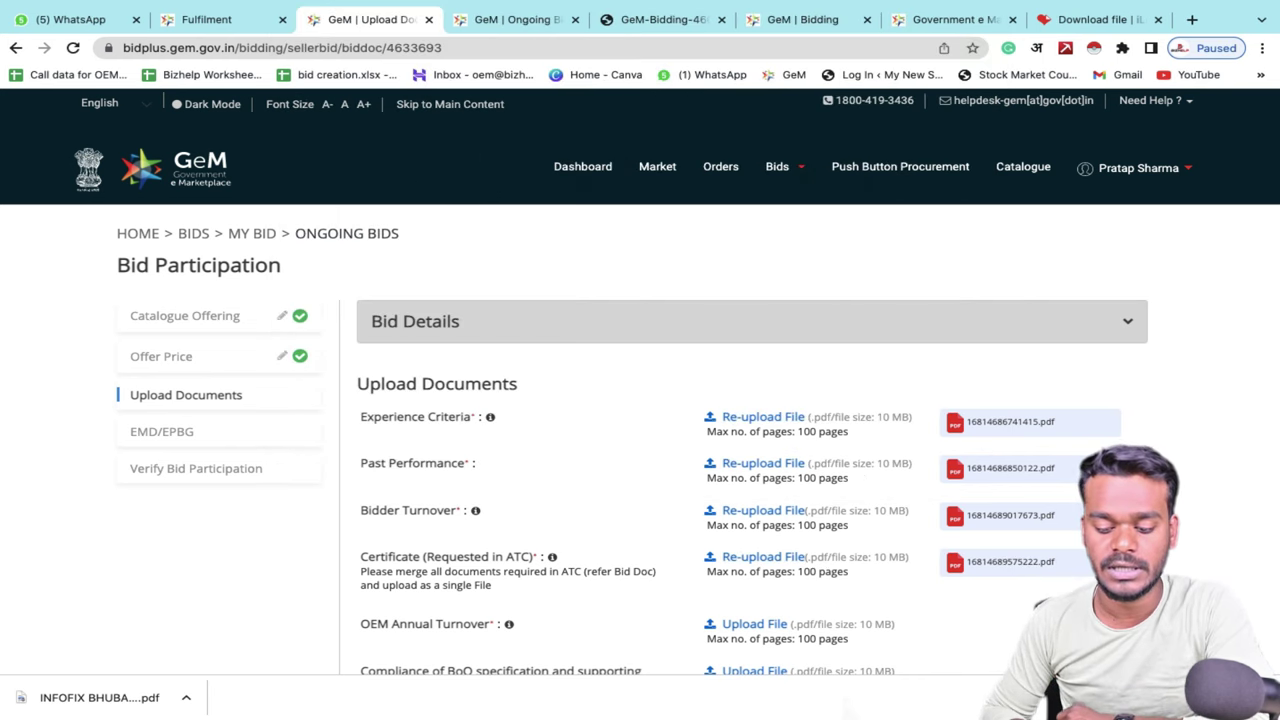
scroll(823, 472, "down", 3)
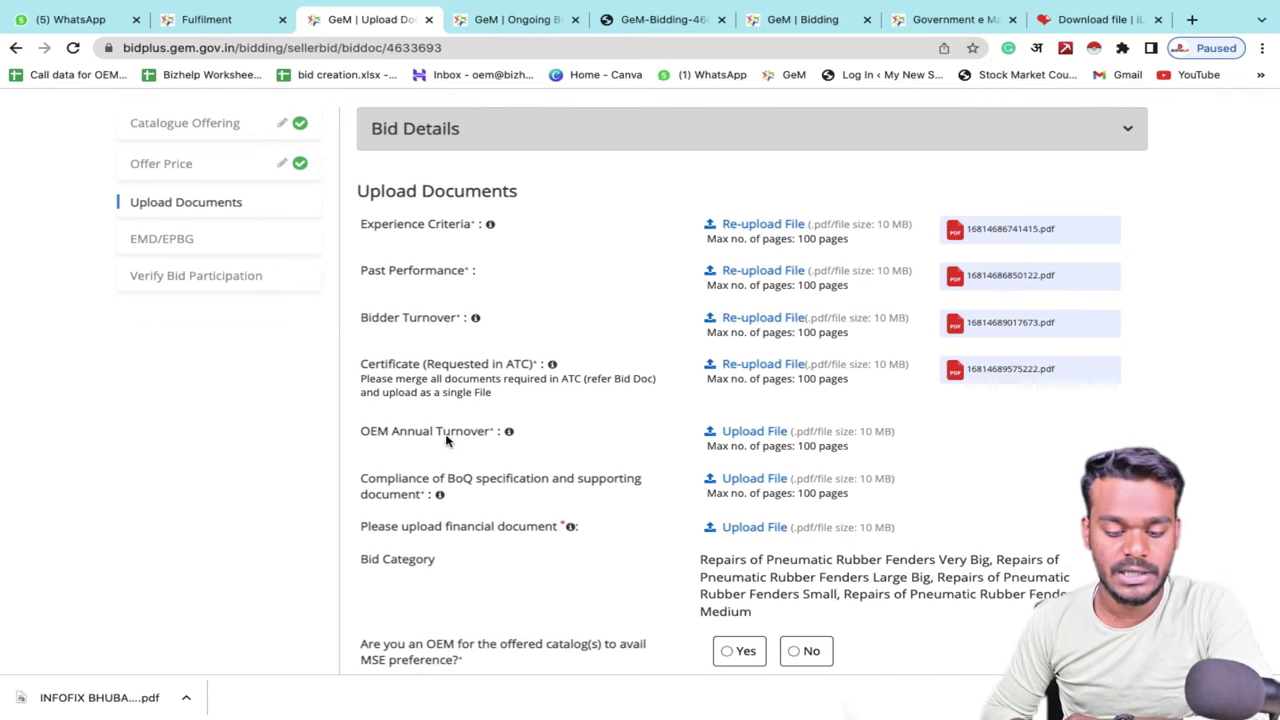
left_click(750, 432)
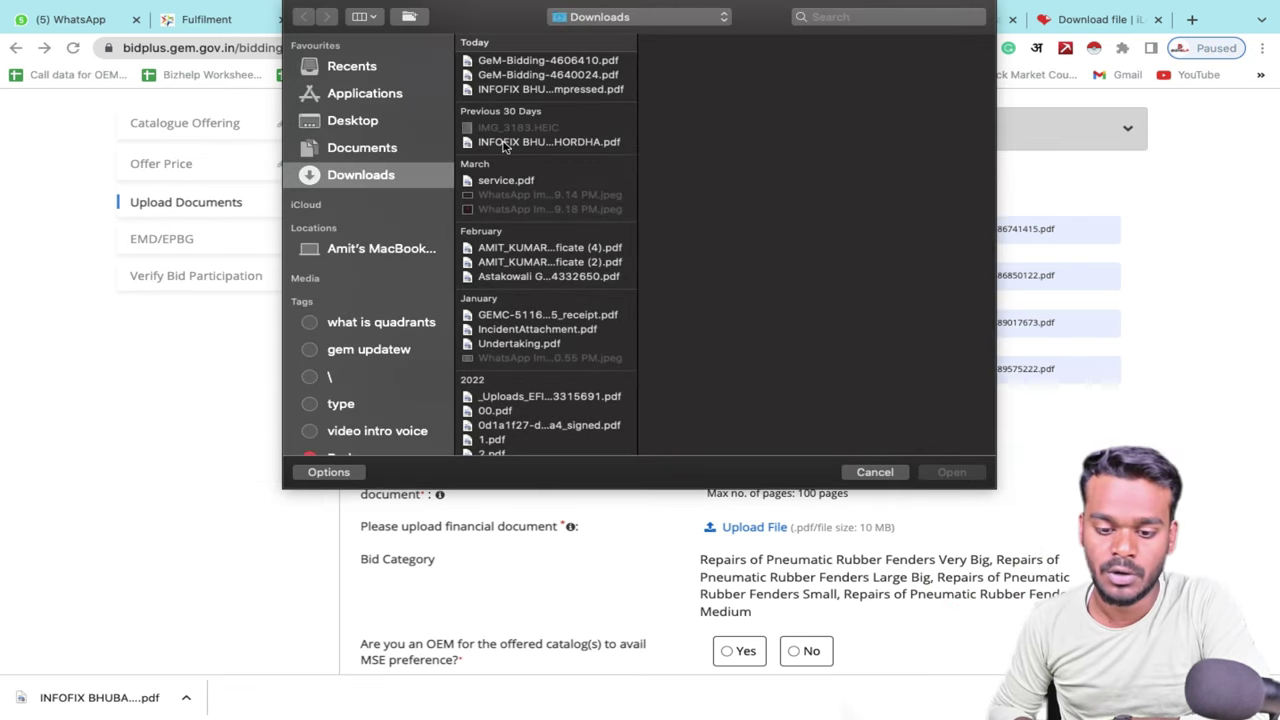
double_click(505, 145)
- Upload the compressed INFOFIX PDF as both the Compliance of BoQ specification and supporting document and the financial document
scroll(958, 660, "down", 1)
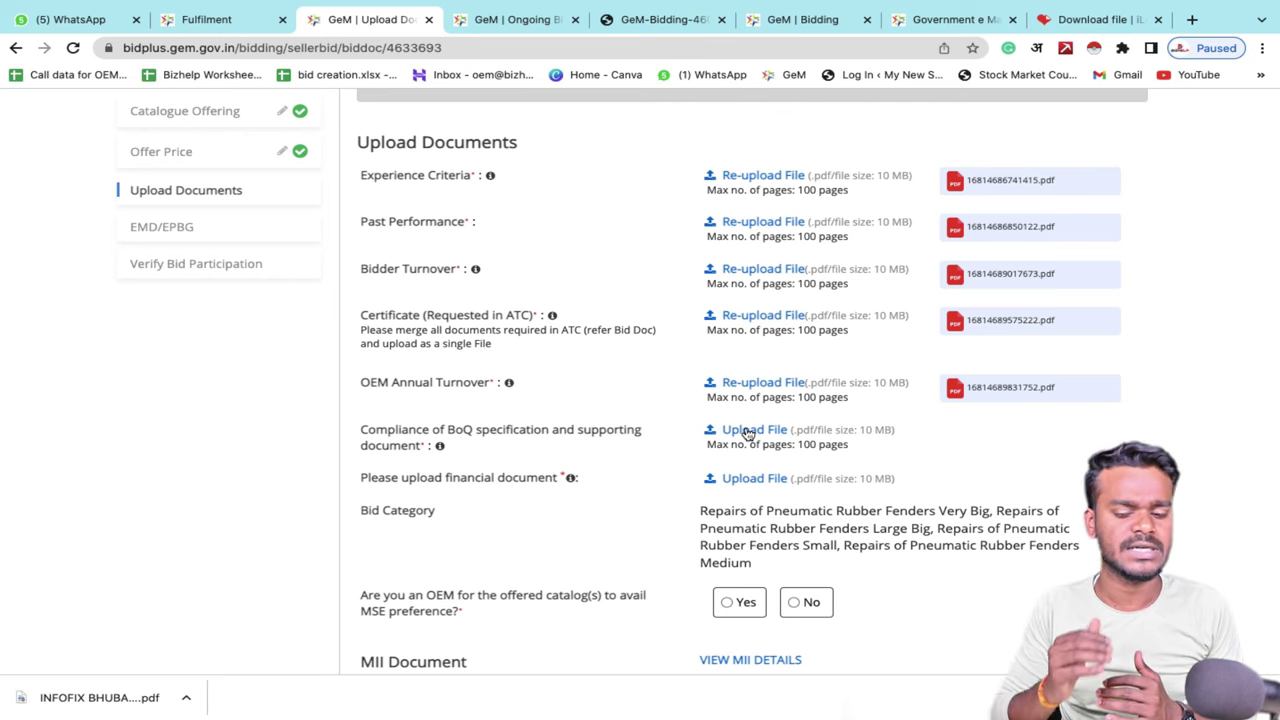
left_click(747, 431)
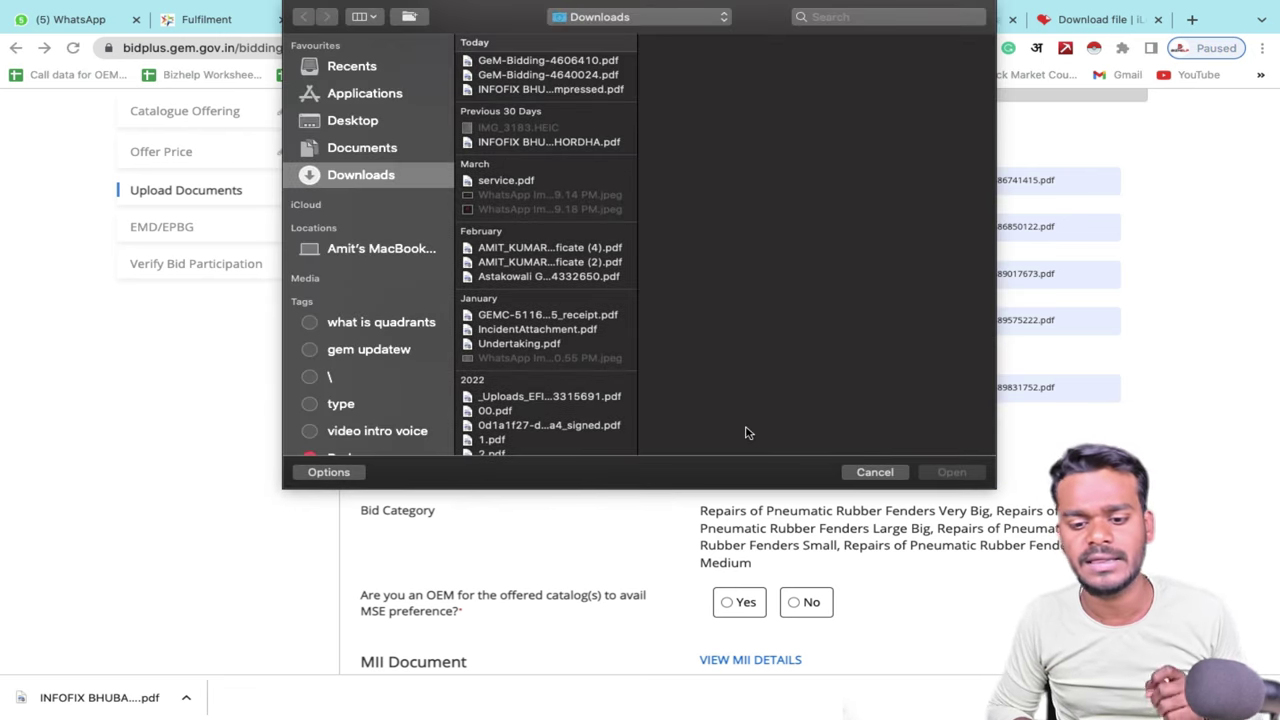
double_click(575, 90)
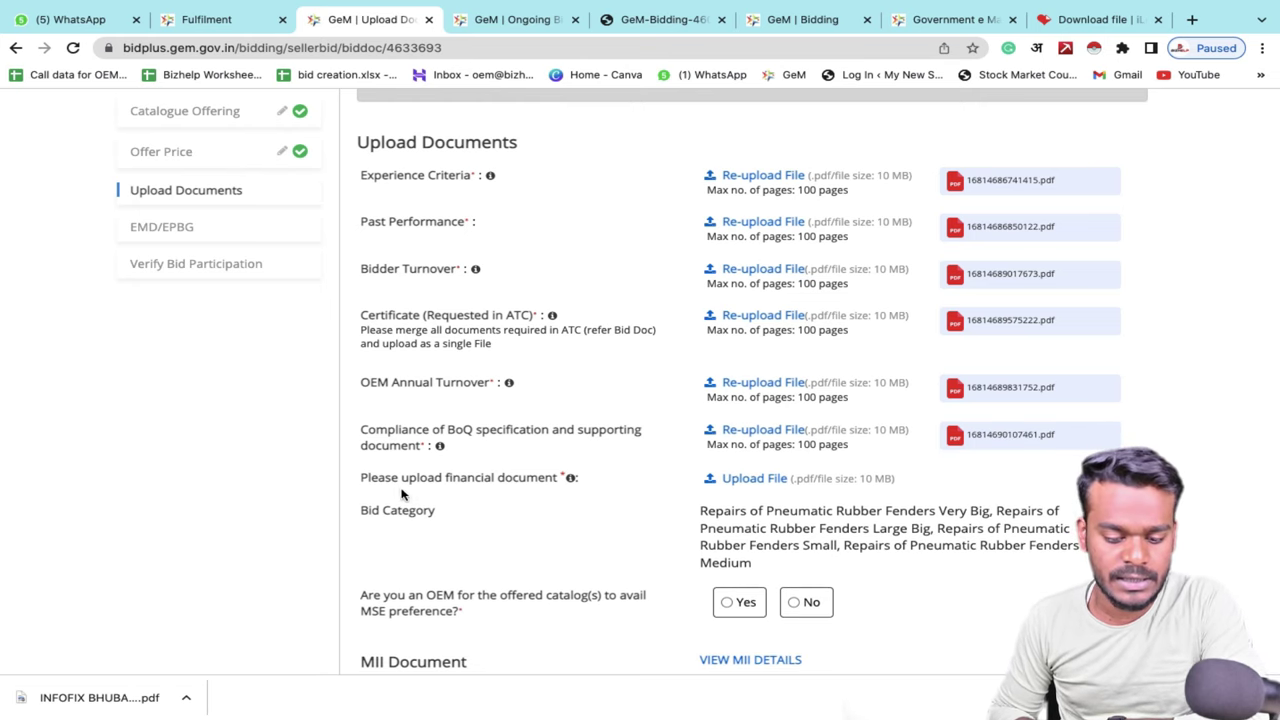
left_click(741, 482)
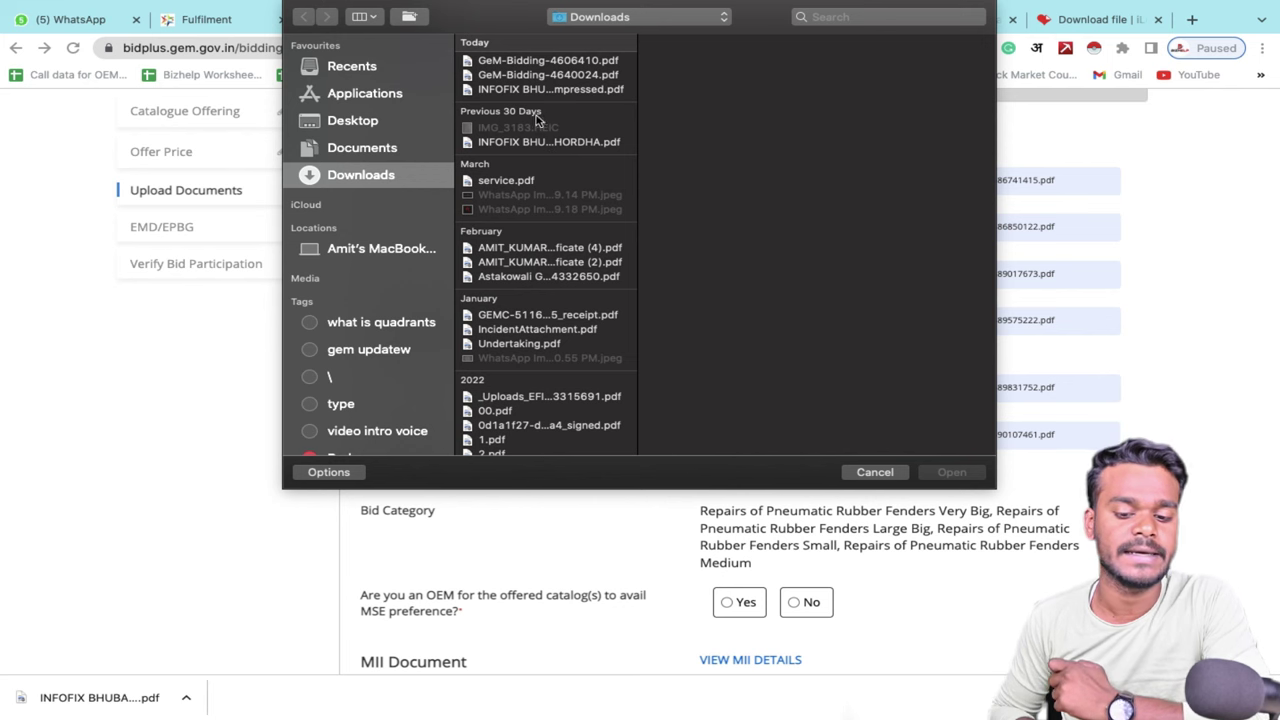
double_click(533, 90)
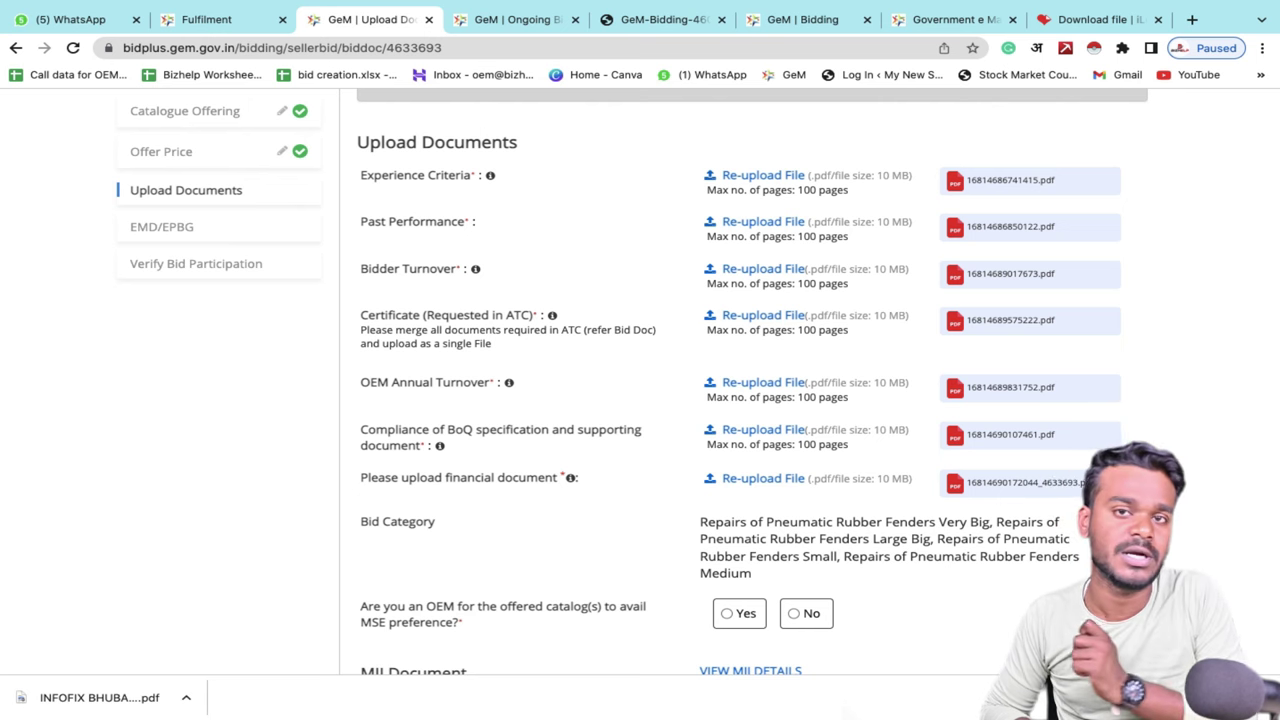
- Answer No to being an OEM for the offered catalogs to avail MSE preference
scroll(1057, 500, "down", 2)
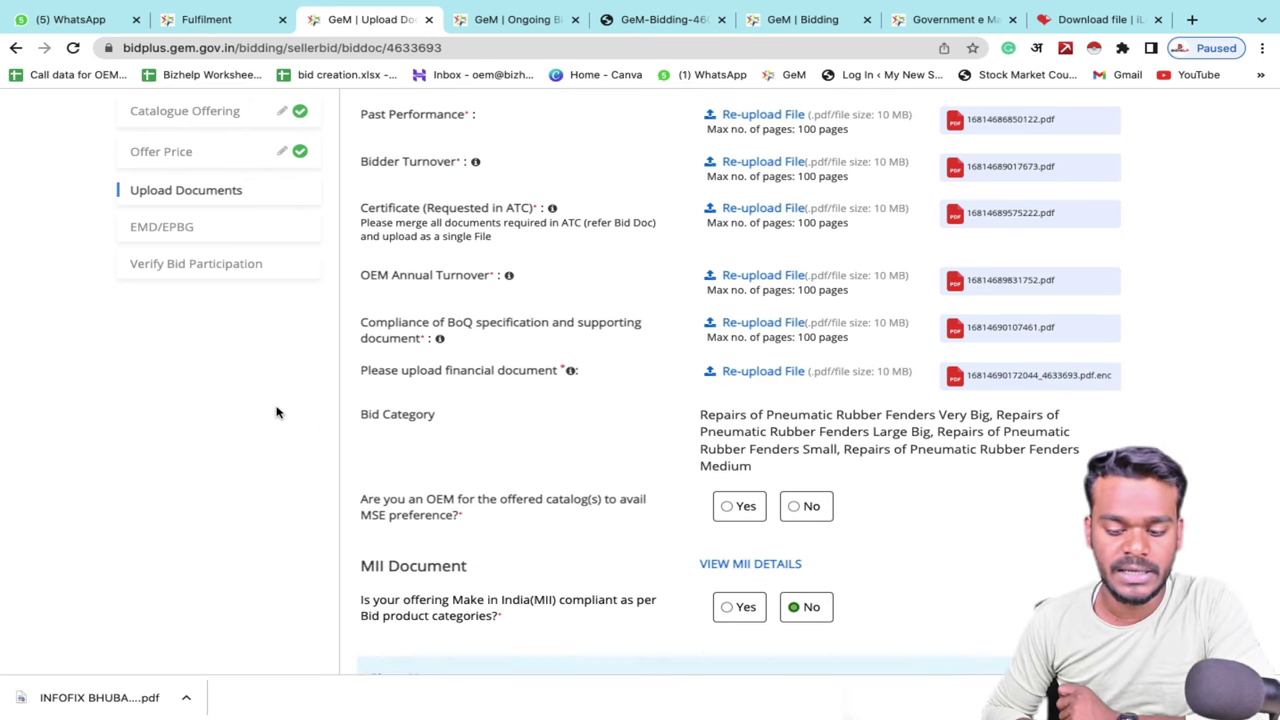
scroll(905, 430, "down", 2)
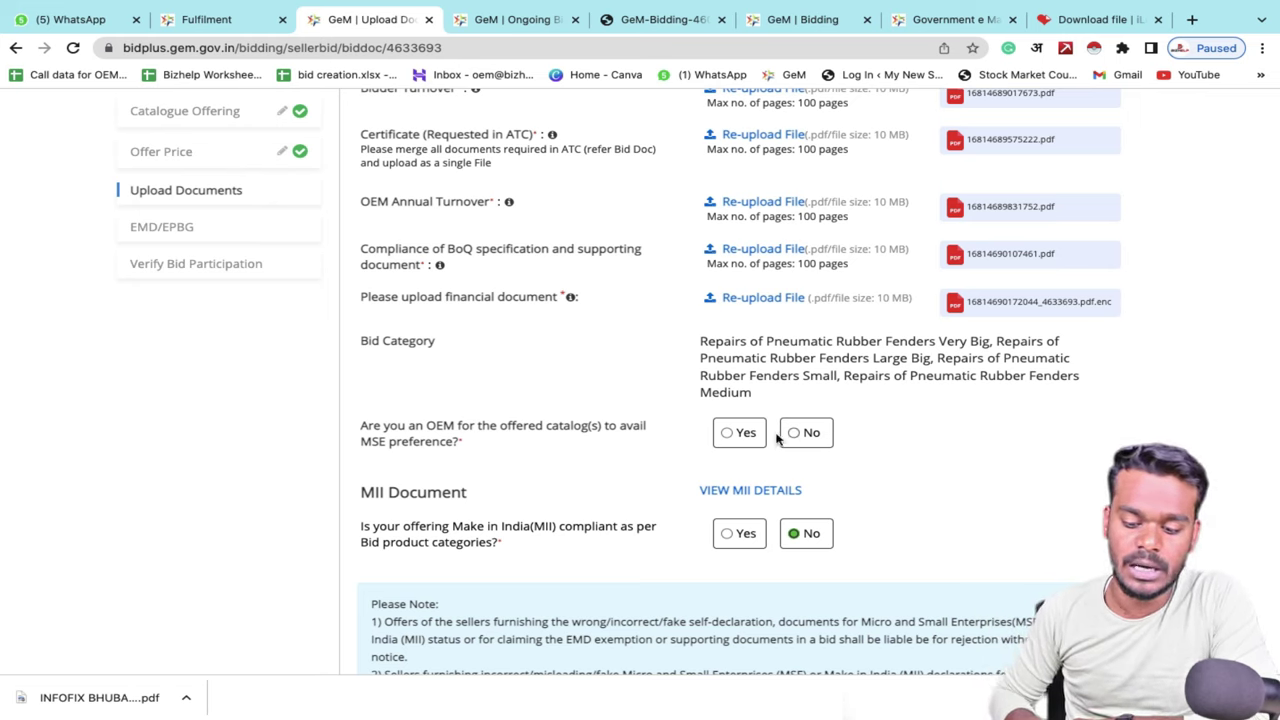
left_click(741, 435)
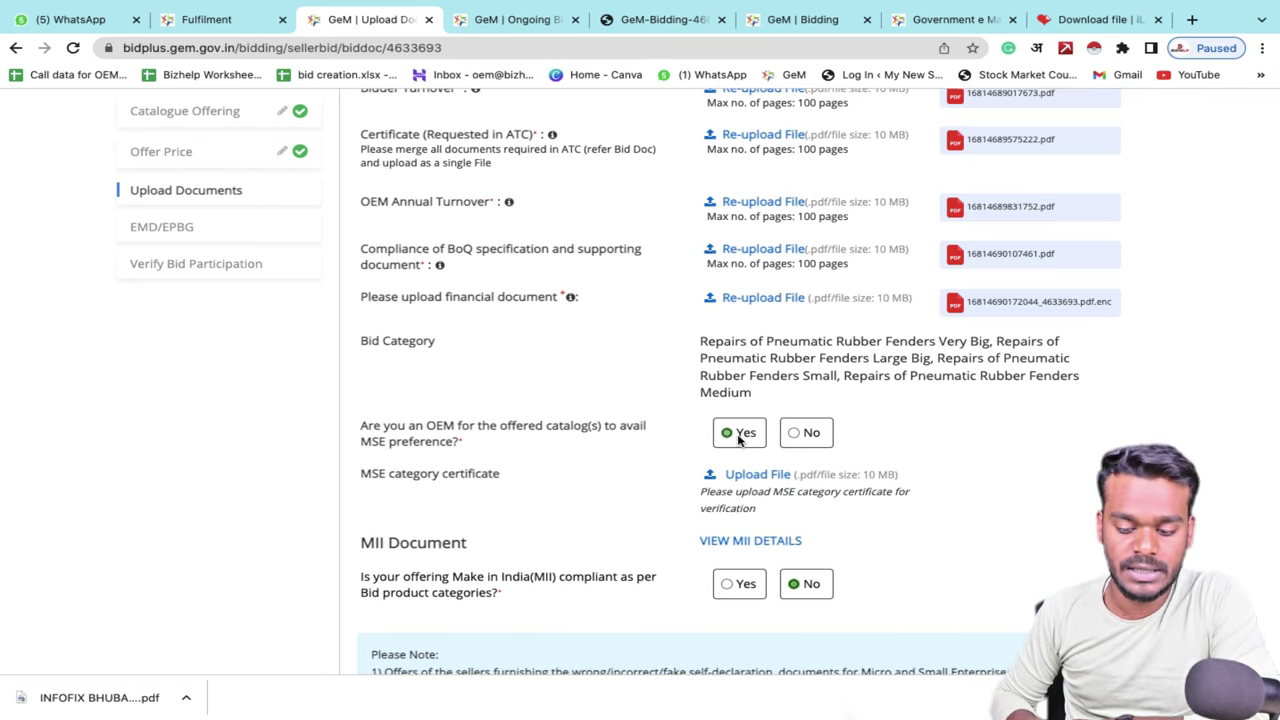
left_click(800, 436)
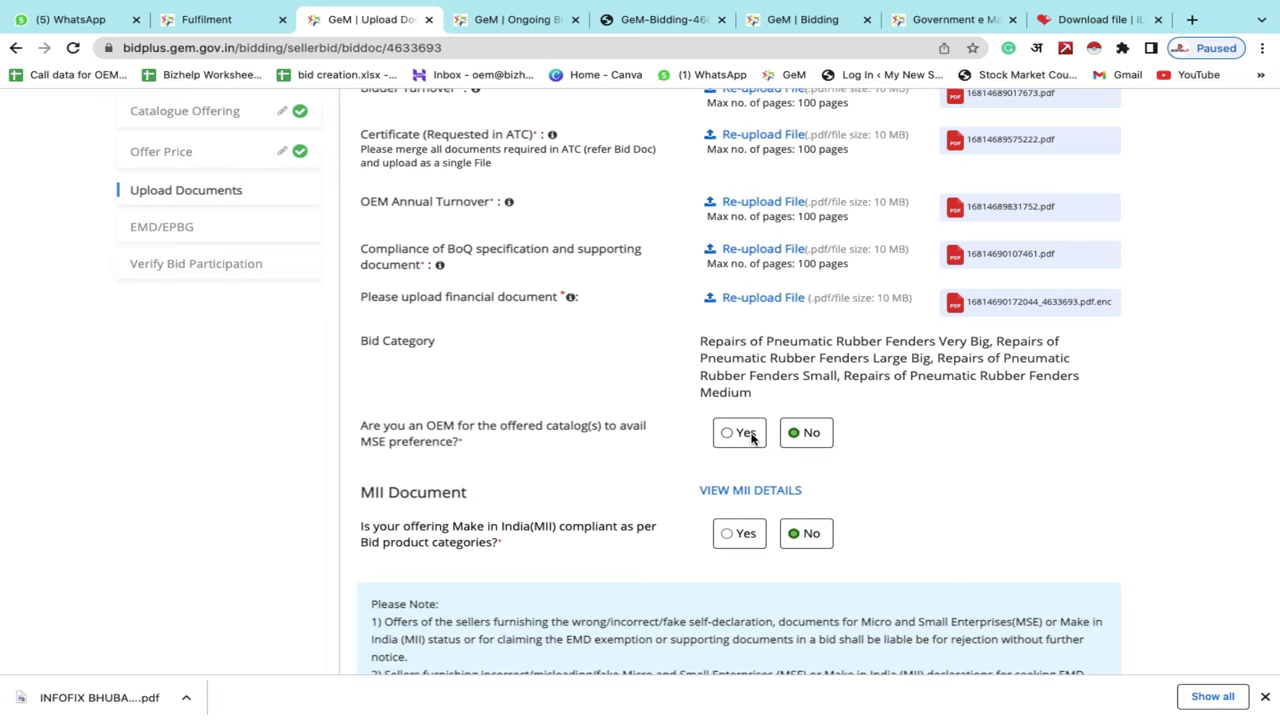
left_click(728, 534)
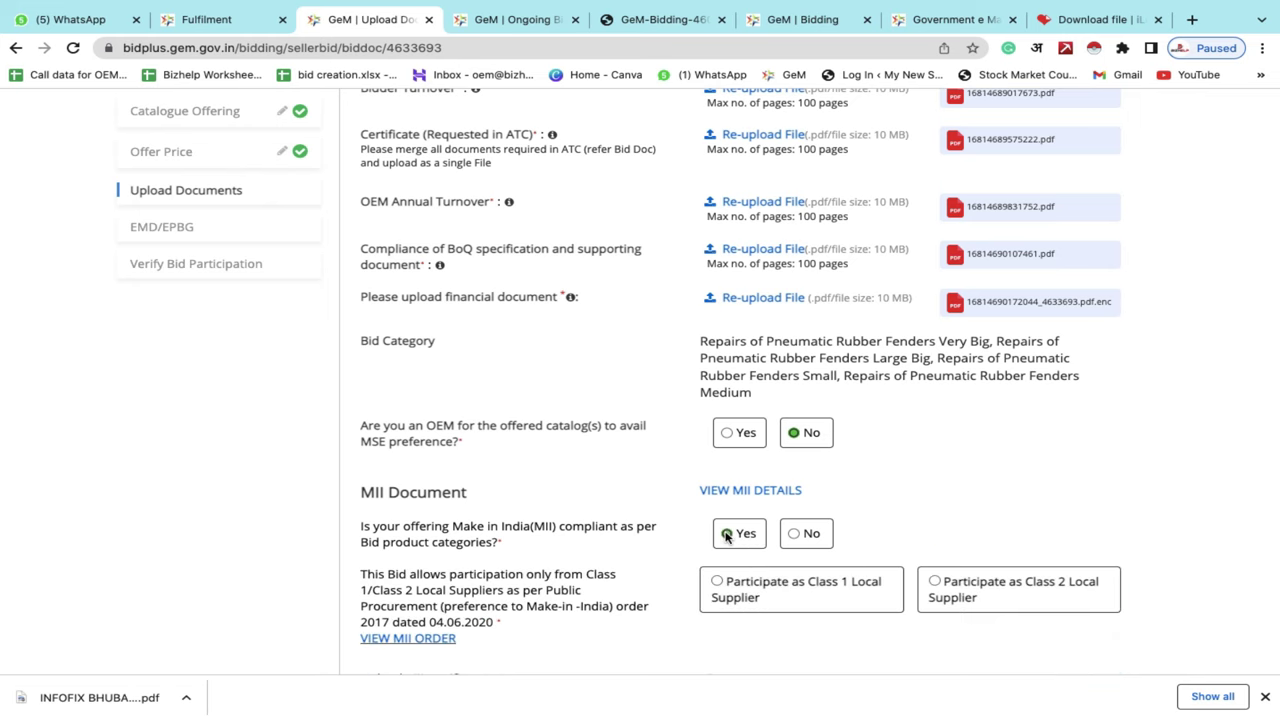
scroll(726, 538, "down", 1)
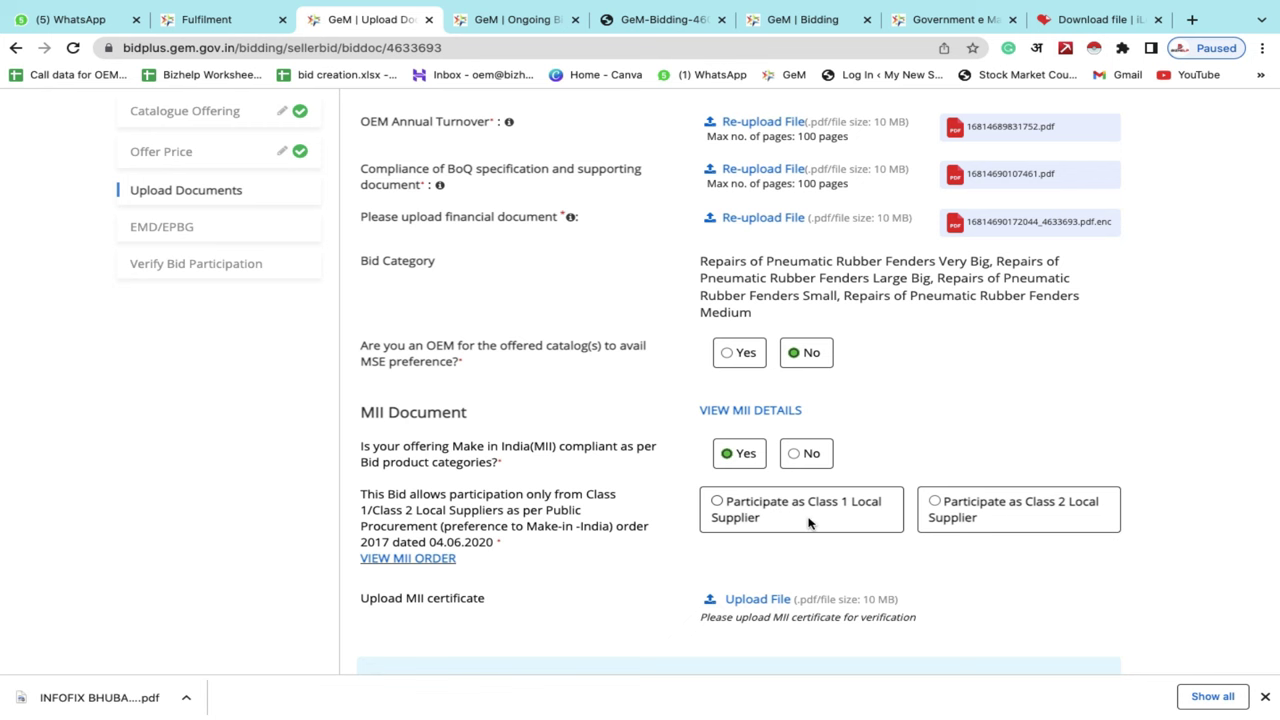
left_click(797, 455)
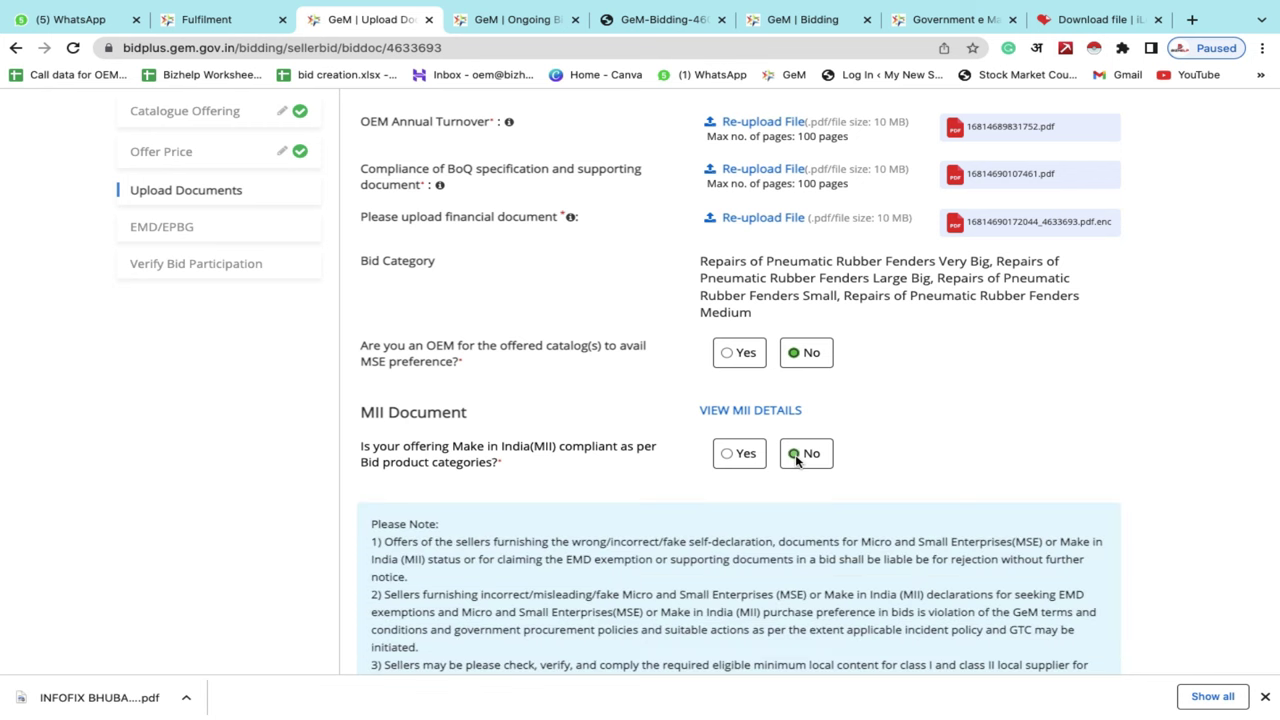
- Declare the offering Make in India compliant as a Class 1 Local Supplier and upload the original INFOFIX PDF as the MII certificate
left_click(727, 453)
scroll(829, 203, "down", 3)
left_click(833, 203)
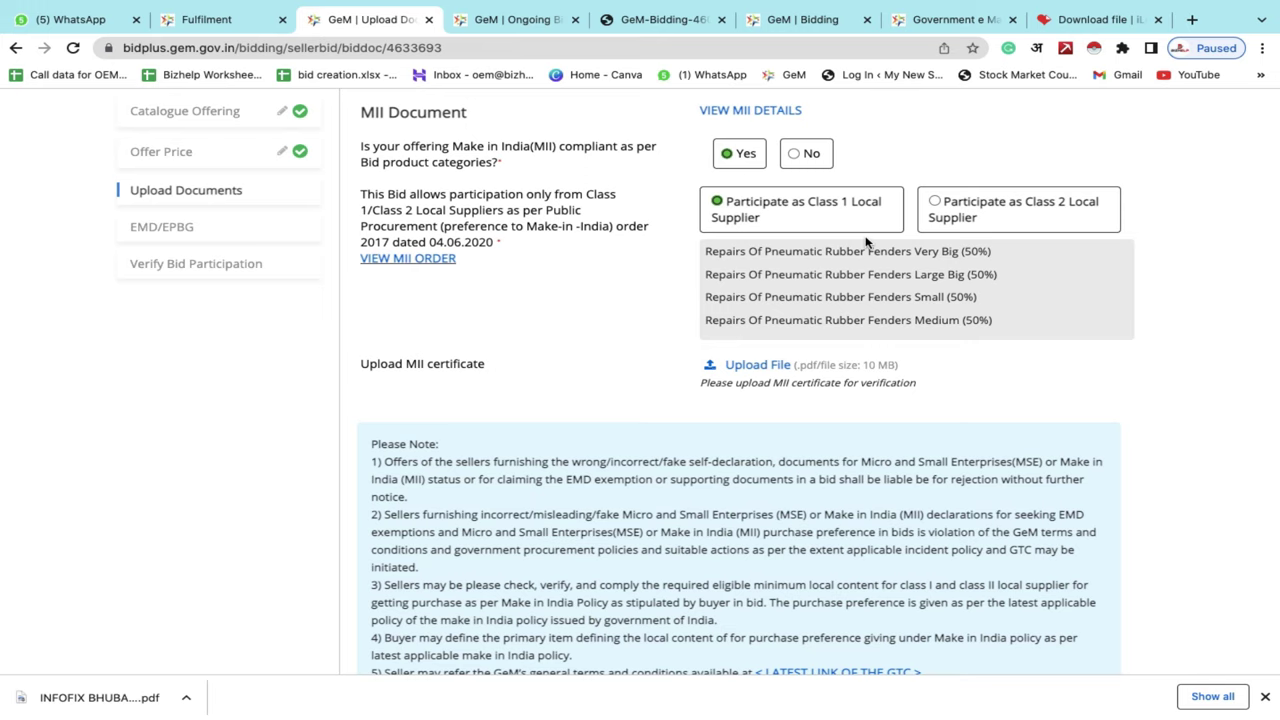
left_click(762, 366)
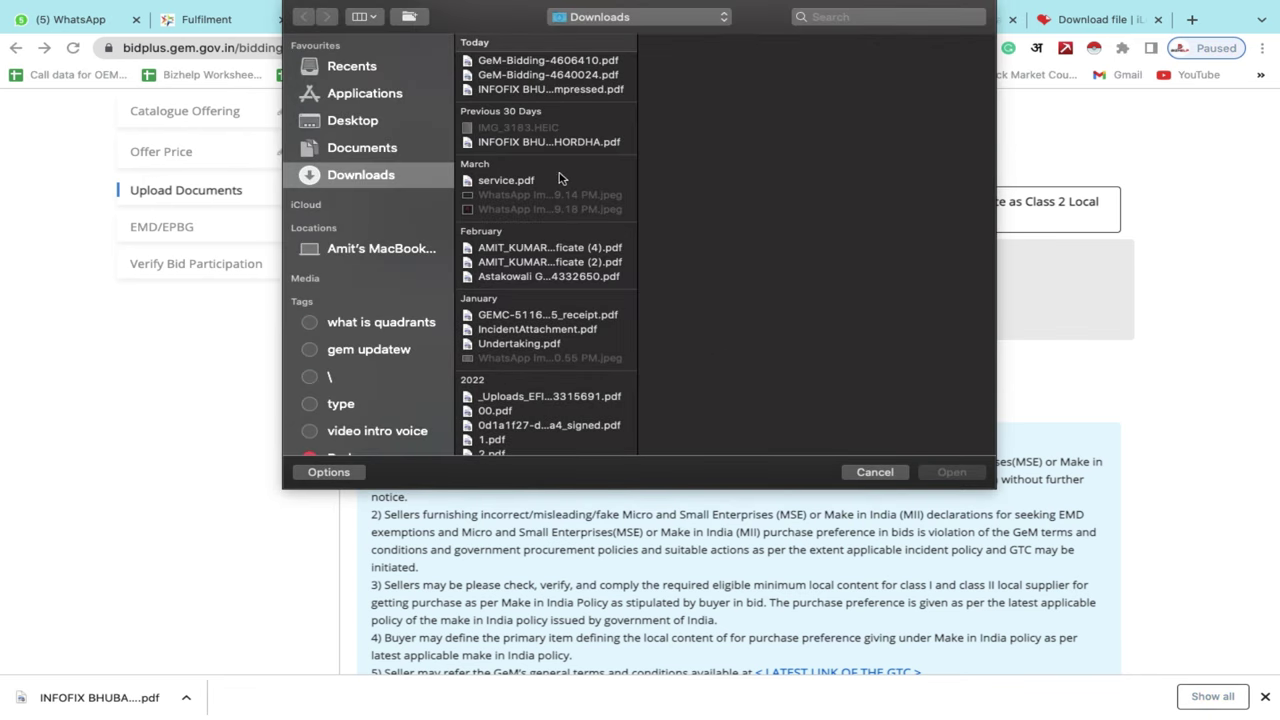
double_click(553, 142)
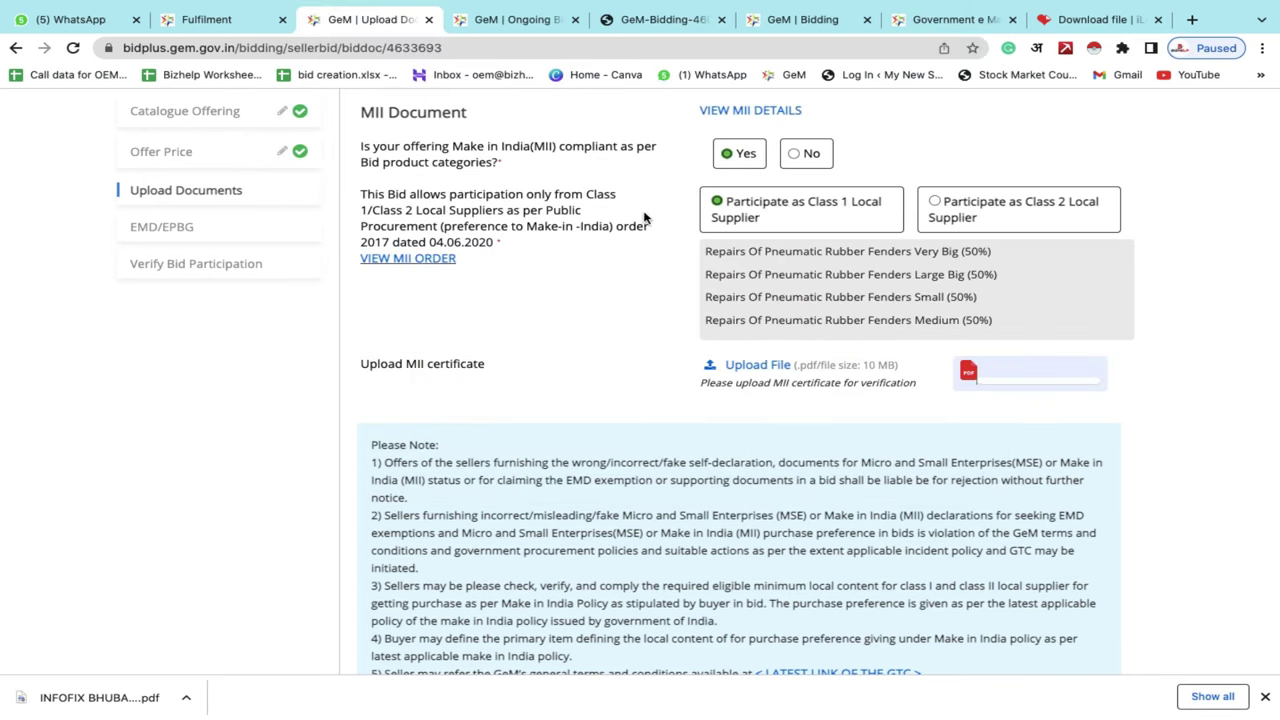